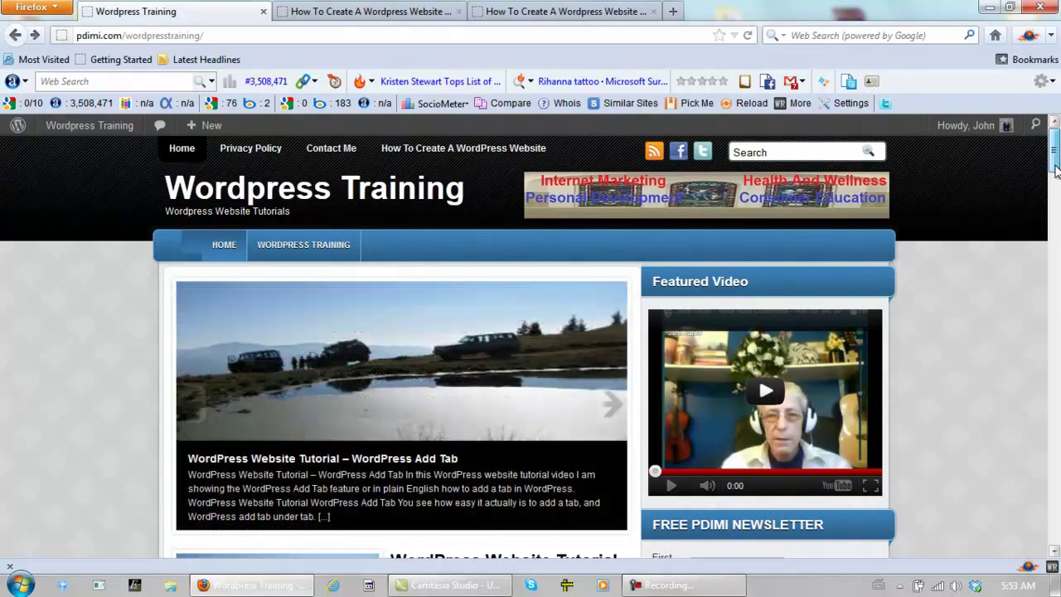
Look over the Wordpress Training home page and check the header banner's pixel dimensions in its image information
{"action": "left_click_drag", "start_coordinate": [1056, 170], "coordinate": [1056, 307]}
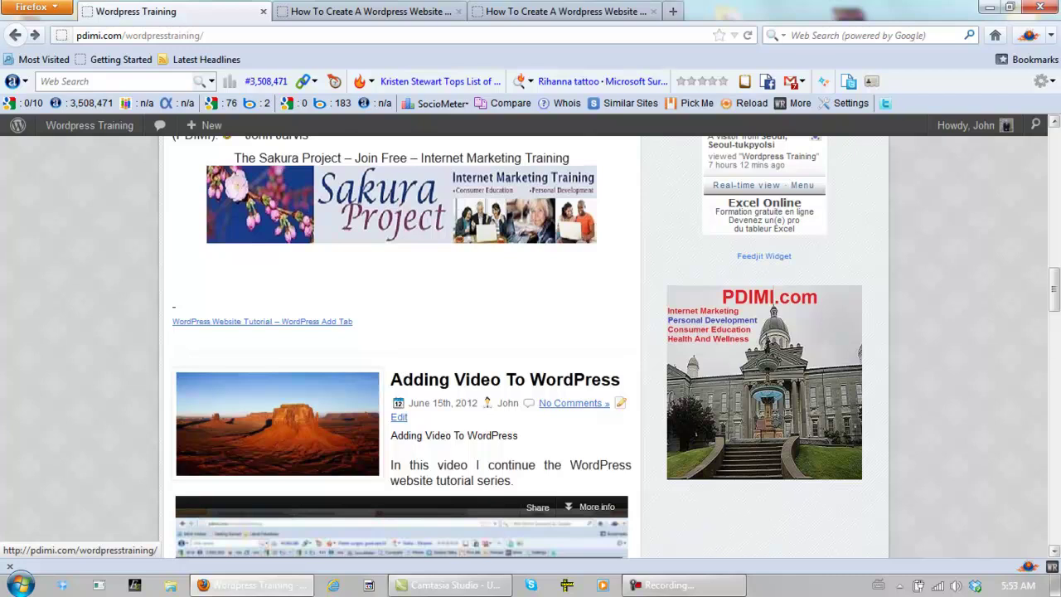
{"action": "left_click_drag", "start_coordinate": [1054, 300], "coordinate": [1055, 141]}
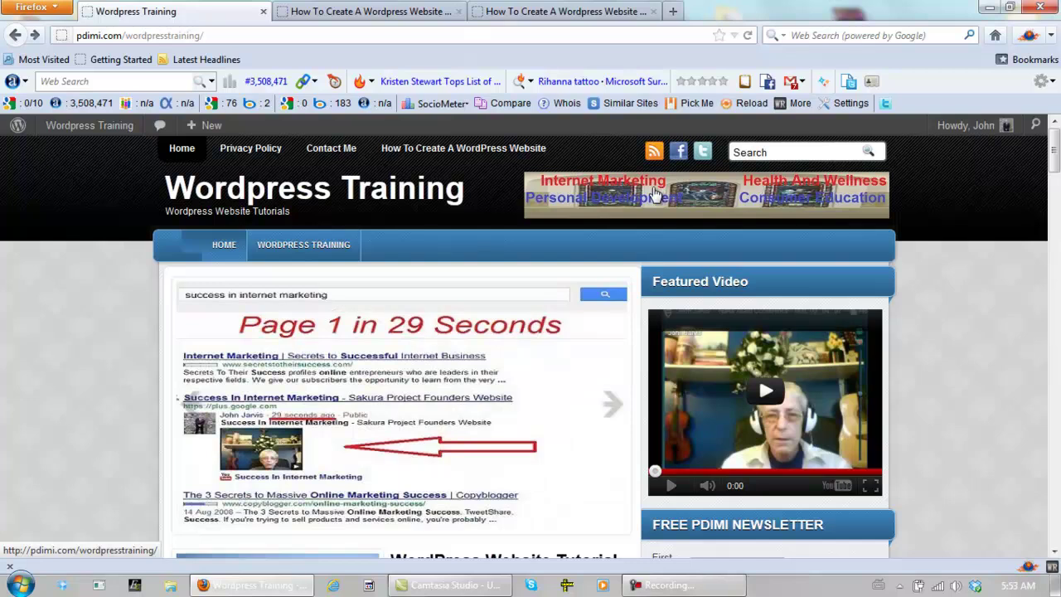
{"action": "right_click", "coordinate": [673, 191]}
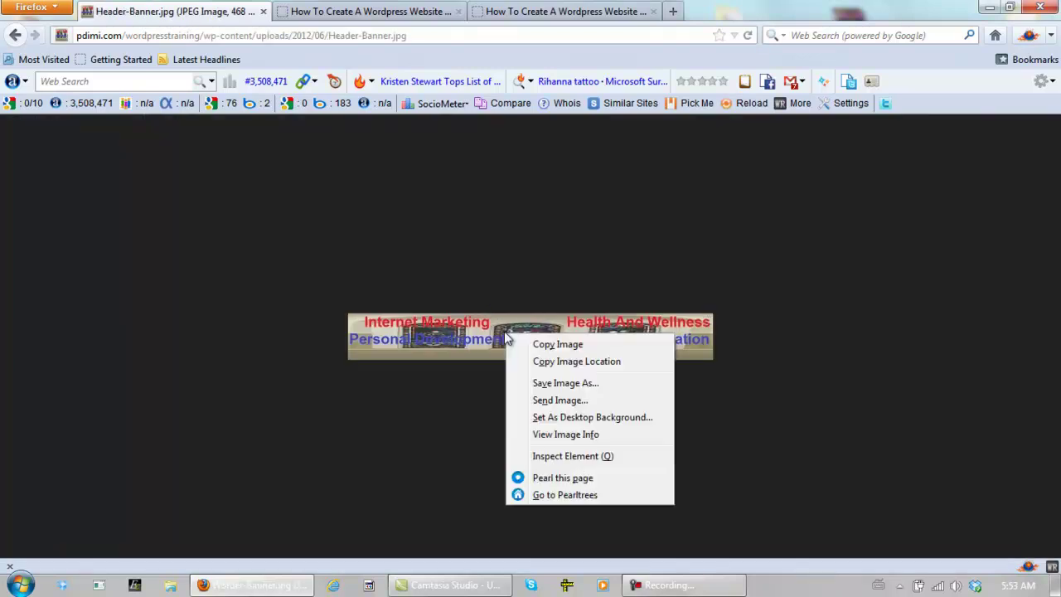
{"action": "left_click", "coordinate": [571, 435]}
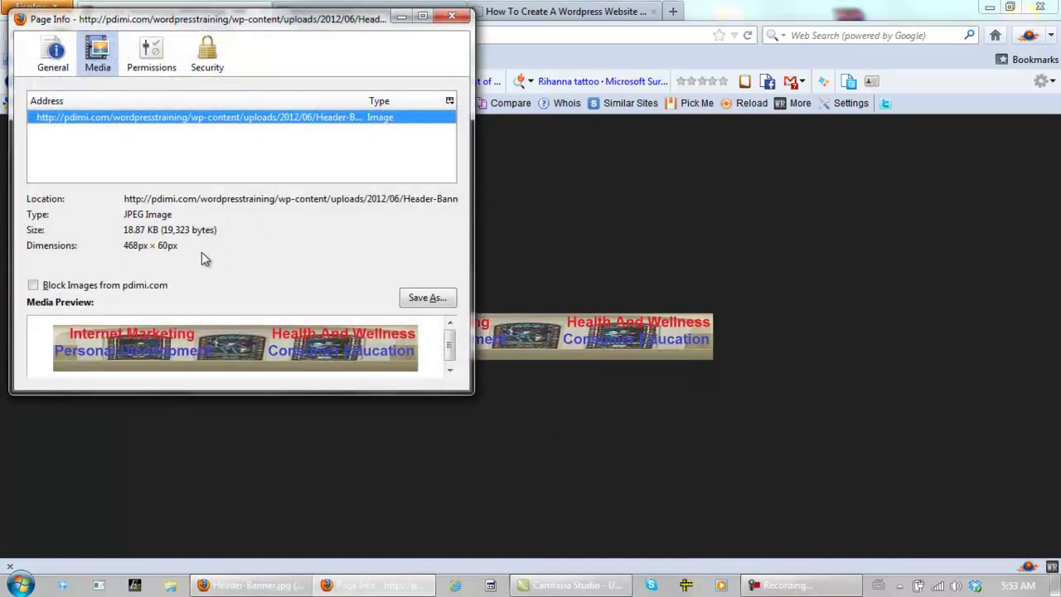
{"action": "left_click_drag", "start_coordinate": [169, 247], "coordinate": [124, 251]}
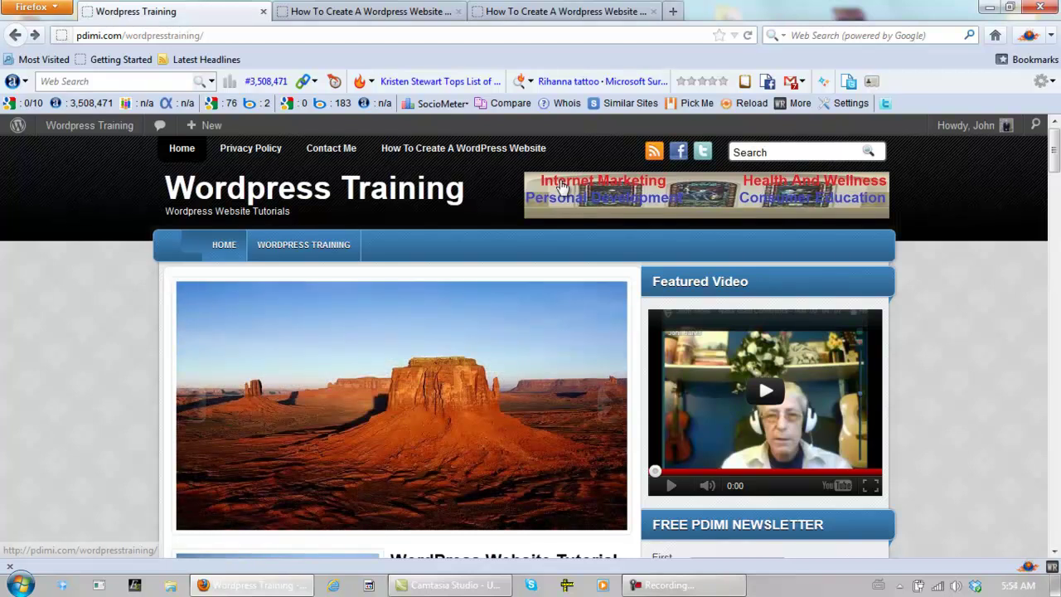
{"action": "left_click_drag", "start_coordinate": [470, 199], "coordinate": [165, 187]}
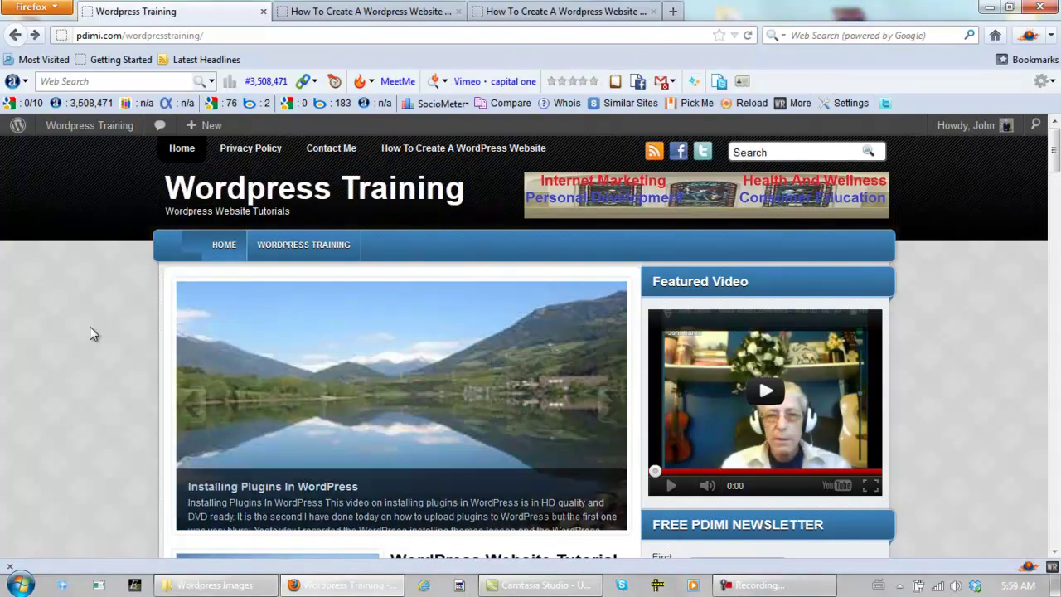
Switch to the desktop and open the Twitter Header image in Paint
{"action": "left_click", "coordinate": [994, 8]}
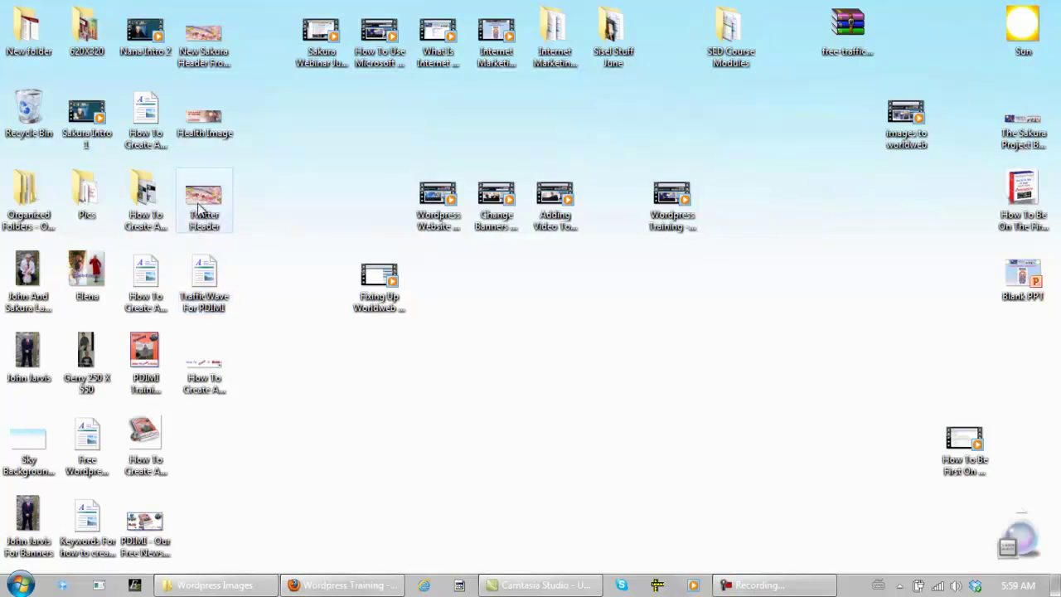
{"action": "left_click", "coordinate": [201, 206]}
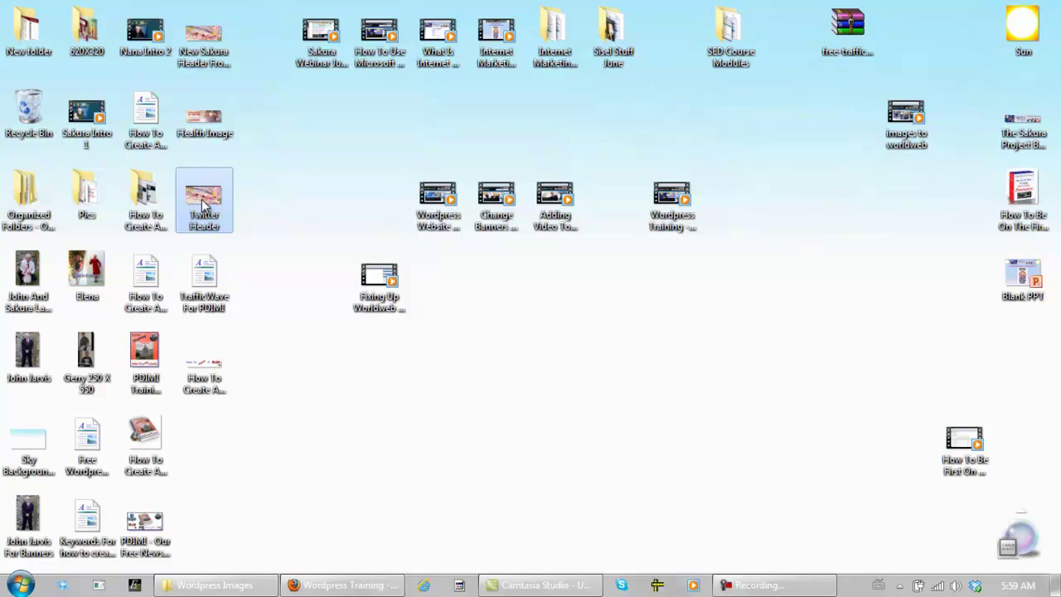
{"action": "mouse_move", "coordinate": [202, 206]}
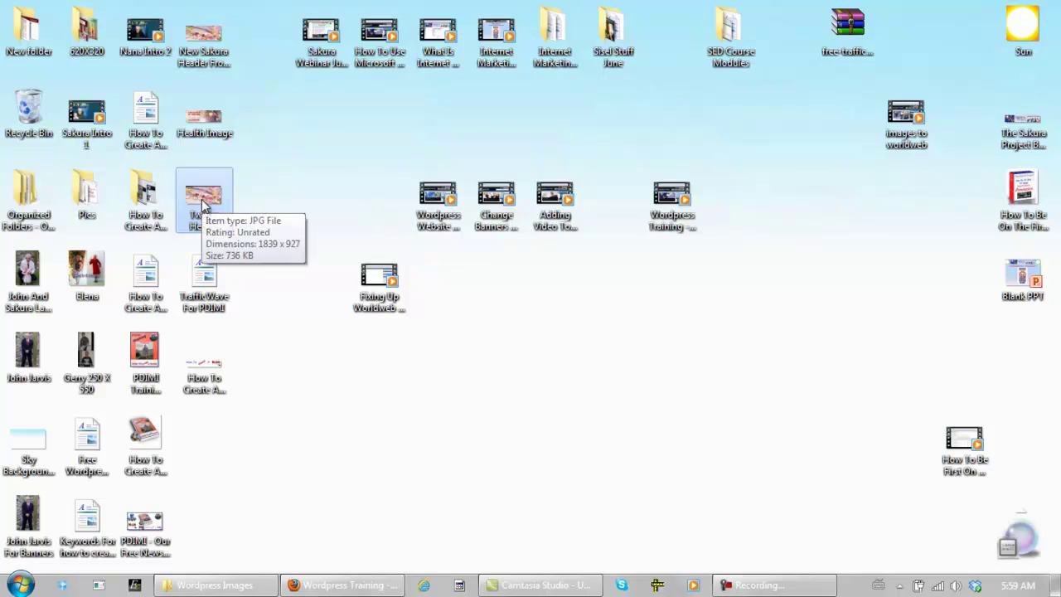
{"action": "double_click", "coordinate": [202, 205]}
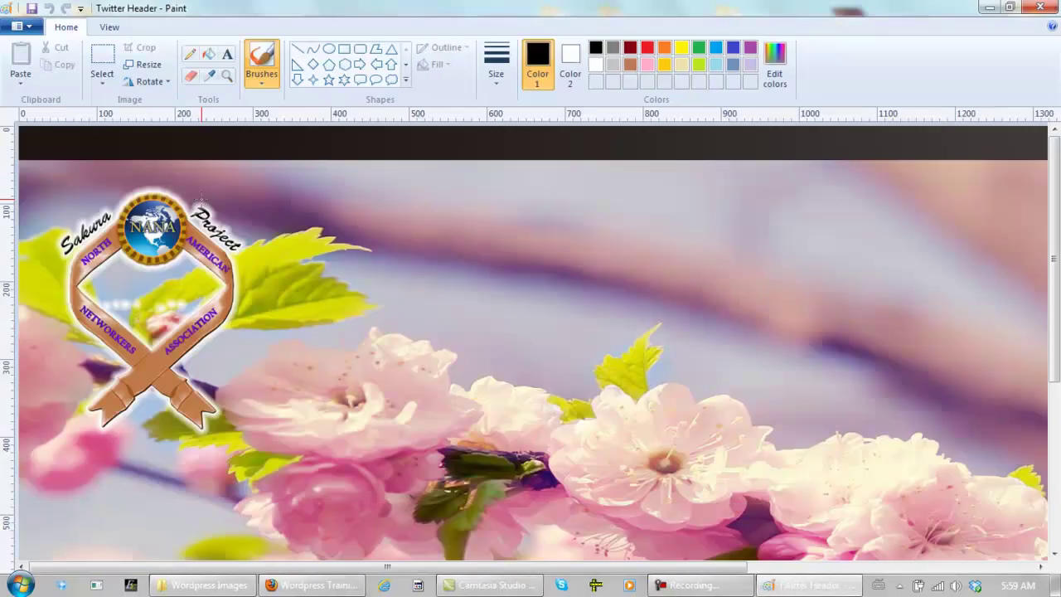
Resize the Twitter Header image to 468 by 60 pixels without maintaining the aspect ratio
{"action": "left_click", "coordinate": [143, 65]}
{"action": "left_click", "coordinate": [172, 122]}
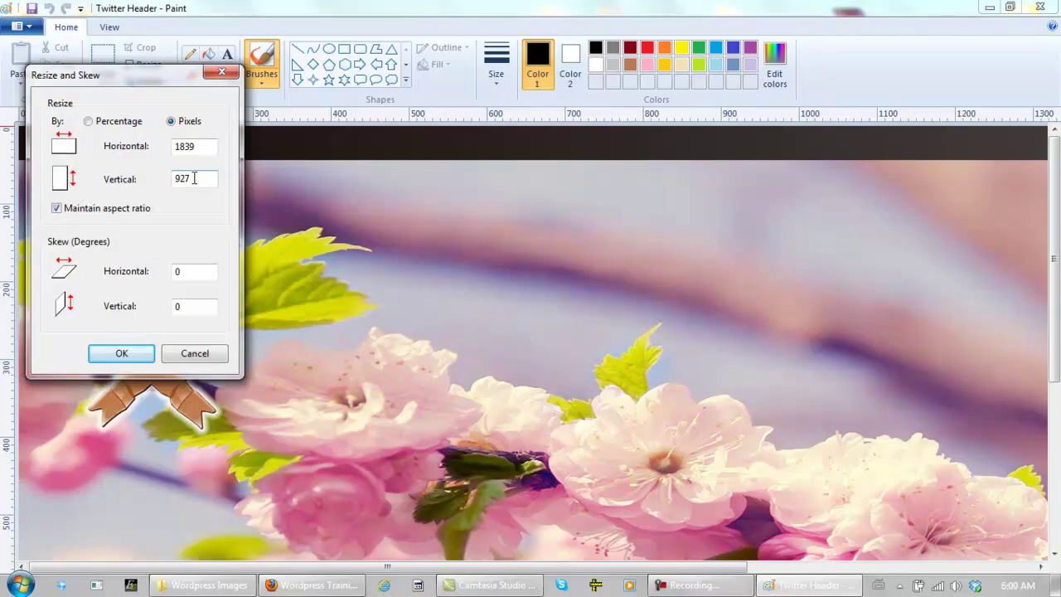
{"action": "left_click", "coordinate": [56, 209]}
{"action": "left_click_drag", "start_coordinate": [201, 148], "coordinate": [154, 147]}
{"action": "type", "text": "468"}
{"action": "left_click_drag", "start_coordinate": [212, 179], "coordinate": [161, 179]}
{"action": "type", "text": "60"}
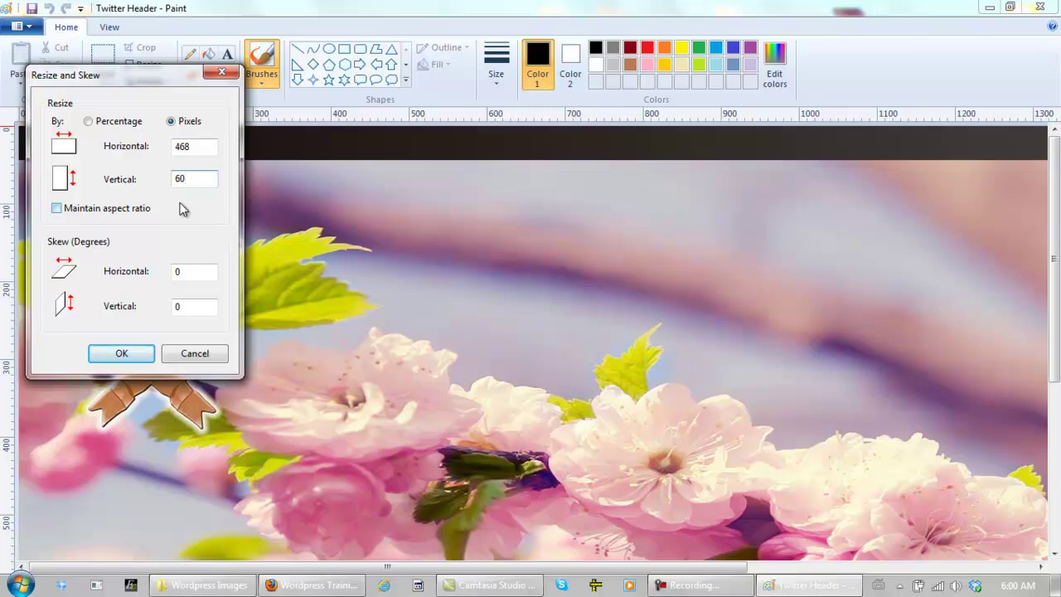
{"action": "left_click", "coordinate": [142, 355]}
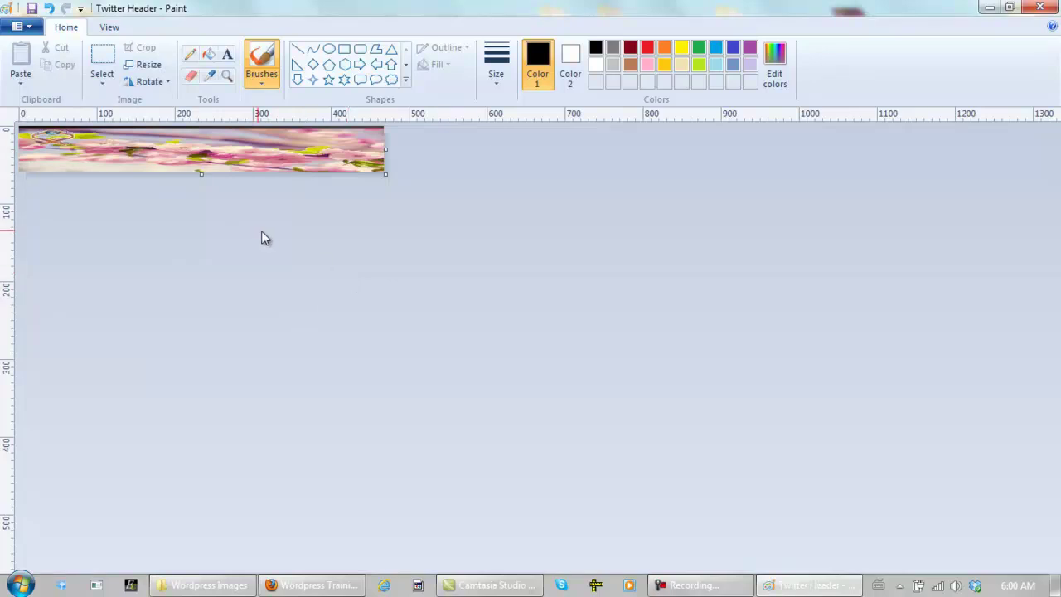
{"action": "left_click", "coordinate": [25, 30]}
{"action": "mouse_move", "coordinate": [42, 157]}
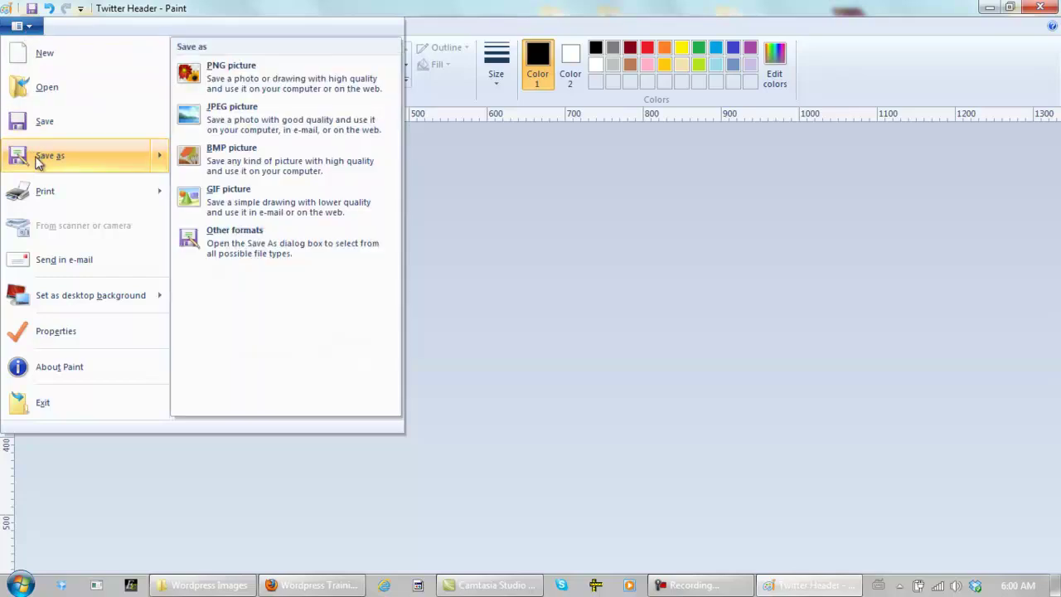
{"action": "left_click", "coordinate": [519, 239]}
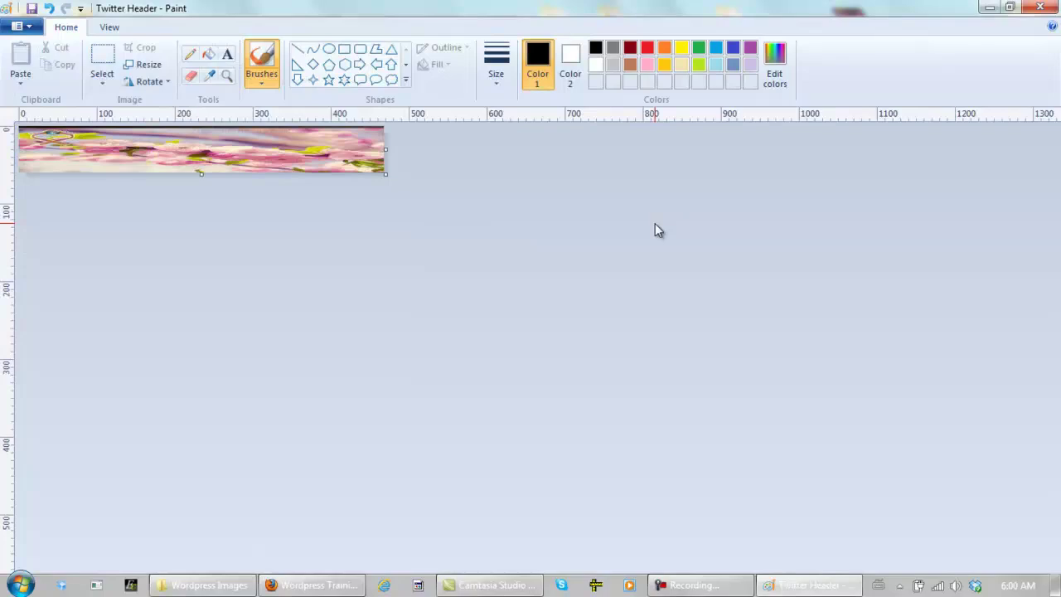
Resize the squashed banner image to about 250 by 250 pixels and close it without saving the changes
{"action": "left_click", "coordinate": [143, 67]}
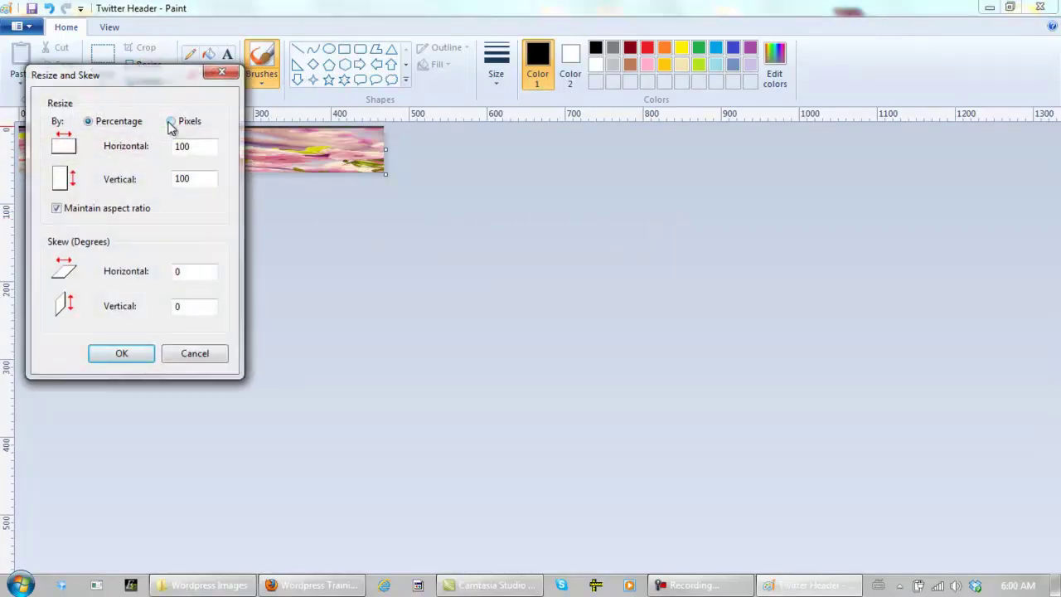
{"action": "left_click", "coordinate": [171, 122]}
{"action": "left_click", "coordinate": [122, 353]}
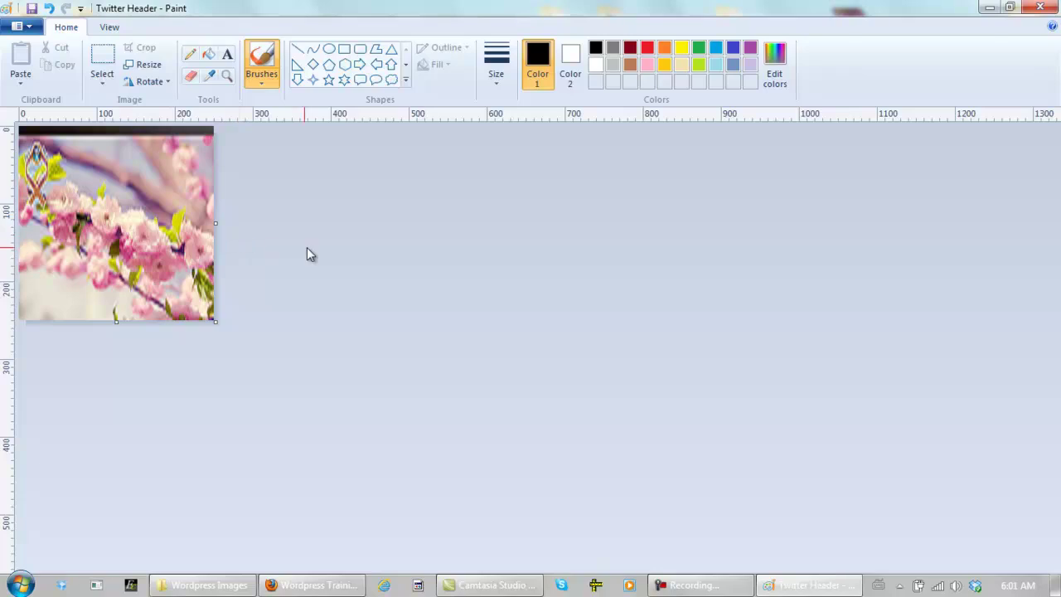
{"action": "left_click", "coordinate": [1041, 8]}
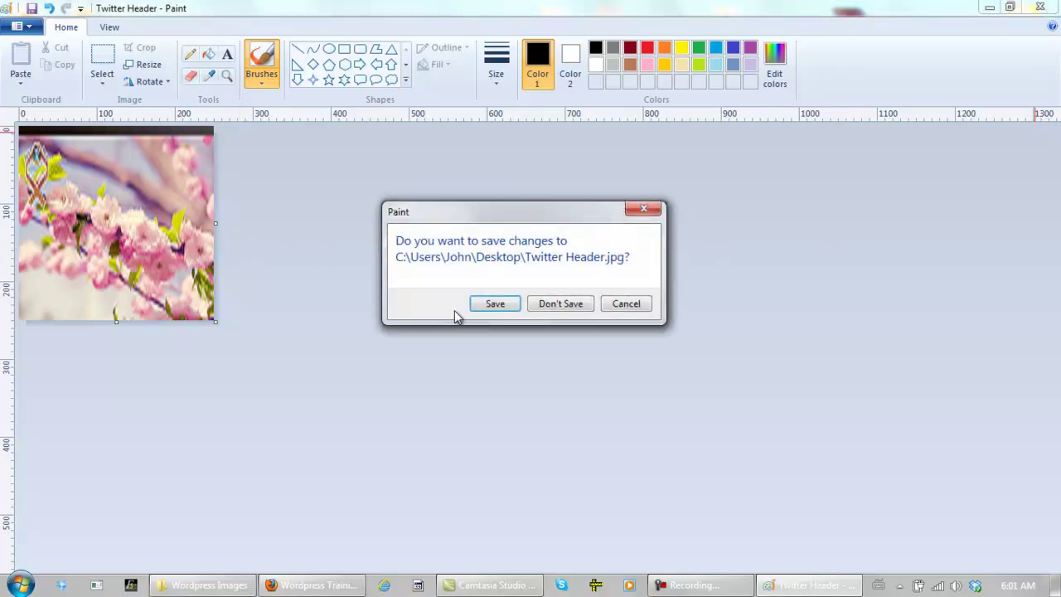
{"action": "left_click", "coordinate": [564, 304]}
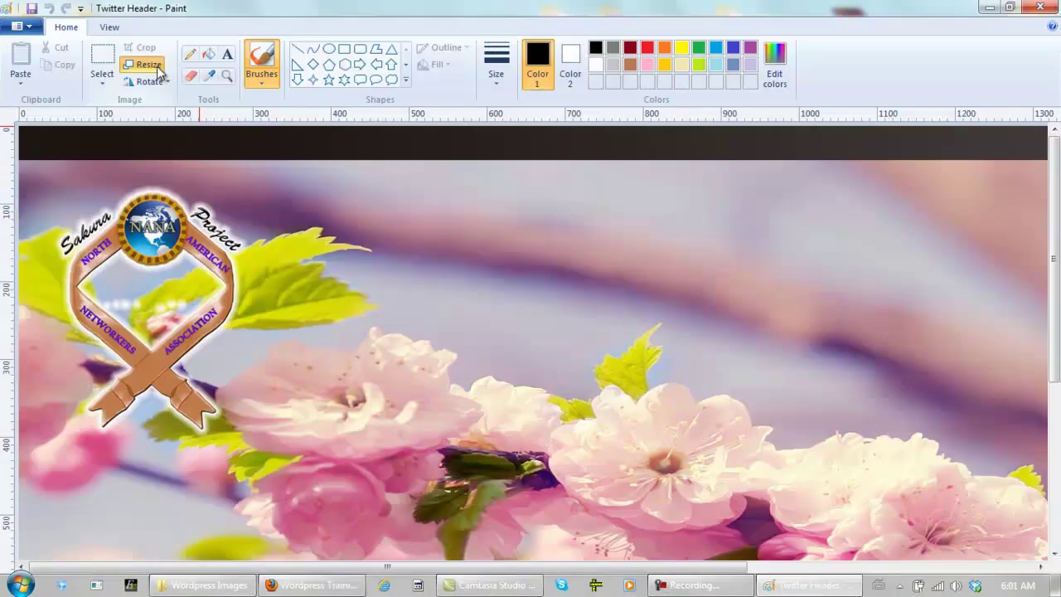
Resize the reopened full-size Twitter Header image to about 250 by 250 pixels and undo that resize
{"action": "left_click", "coordinate": [148, 64]}
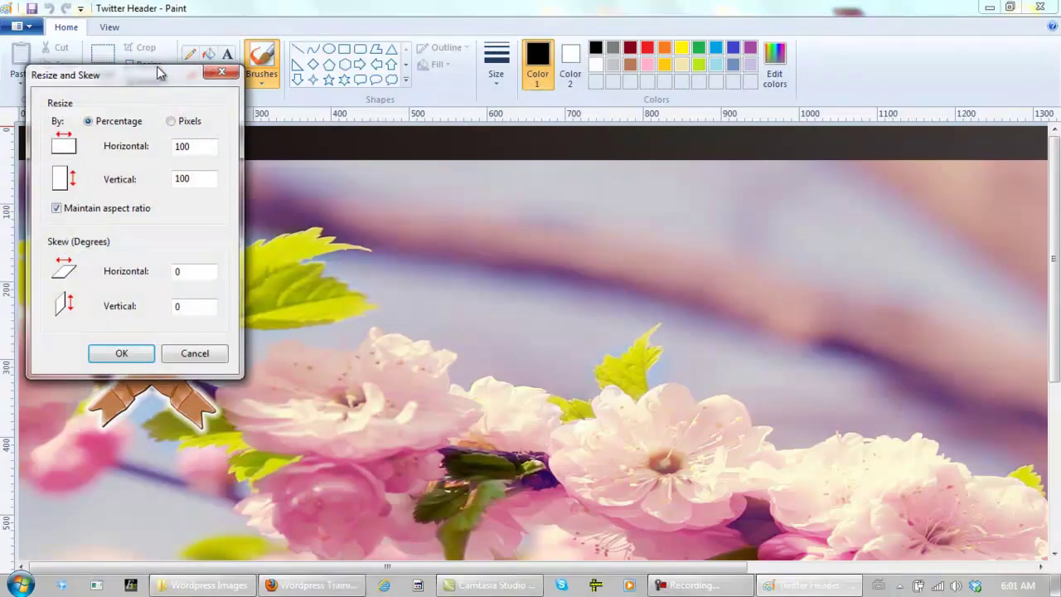
{"action": "left_click", "coordinate": [174, 123]}
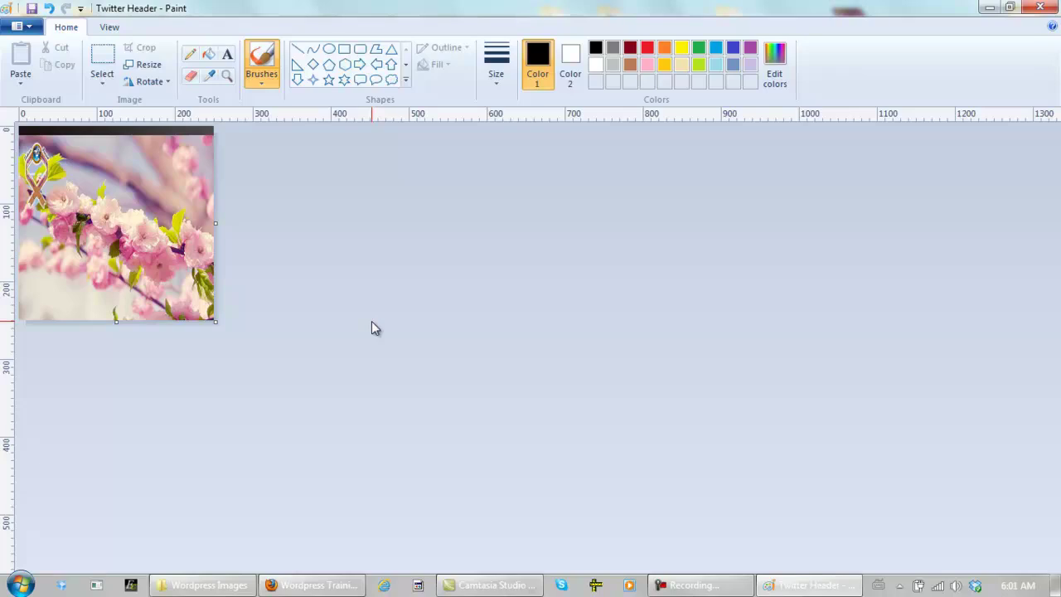
{"action": "left_click", "coordinate": [50, 10]}
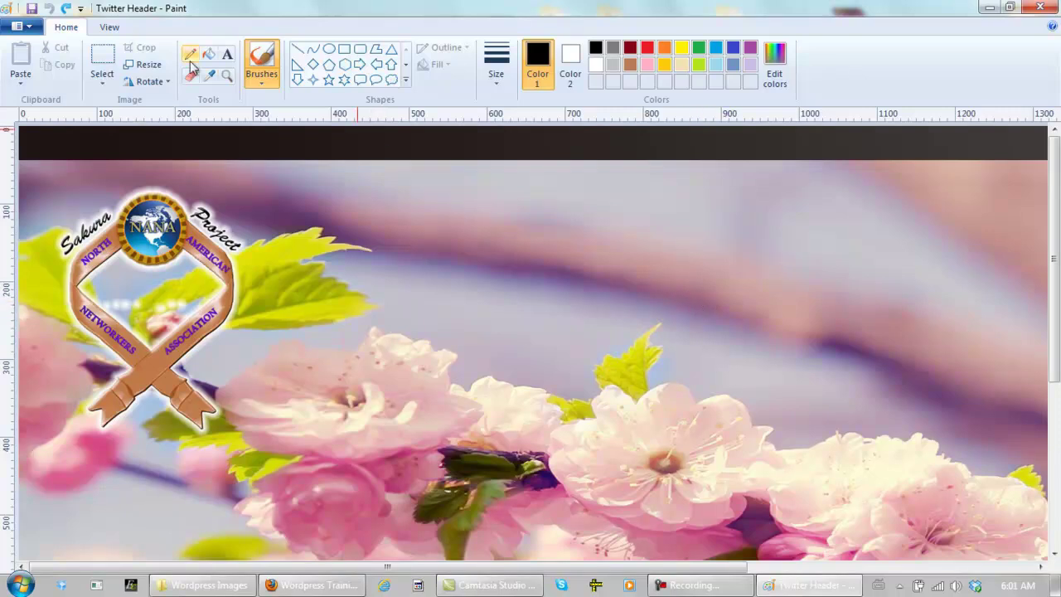
Select a rectangle of about 343 by 347 pixels around the Sakura Project logo and cut it out of the image
{"action": "left_click", "coordinate": [102, 57]}
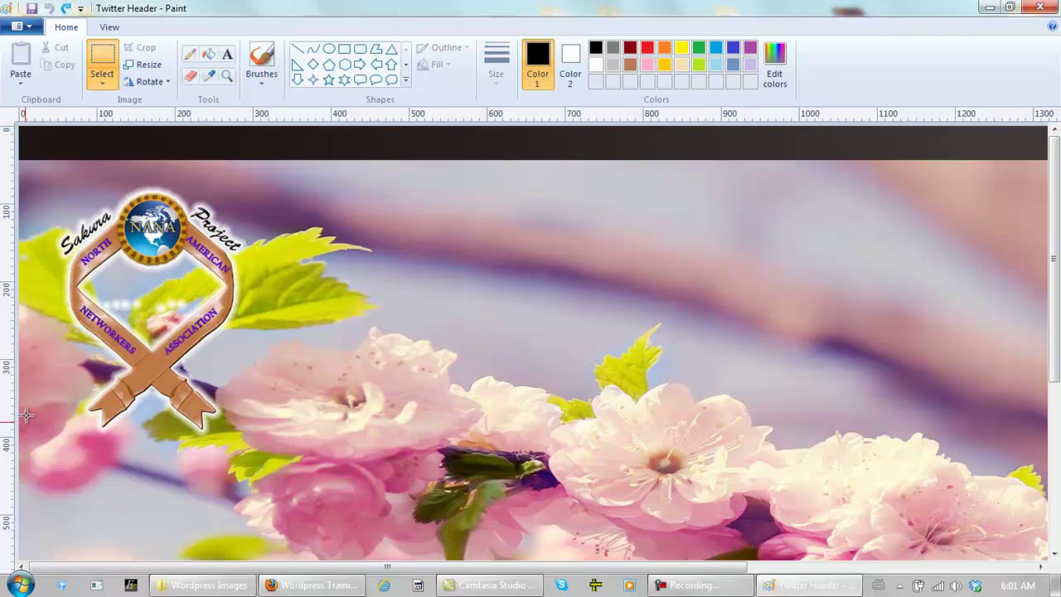
{"action": "left_click_drag", "start_coordinate": [20, 441], "coordinate": [288, 170]}
{"action": "left_click_drag", "start_coordinate": [287, 170], "coordinate": [287, 170]}
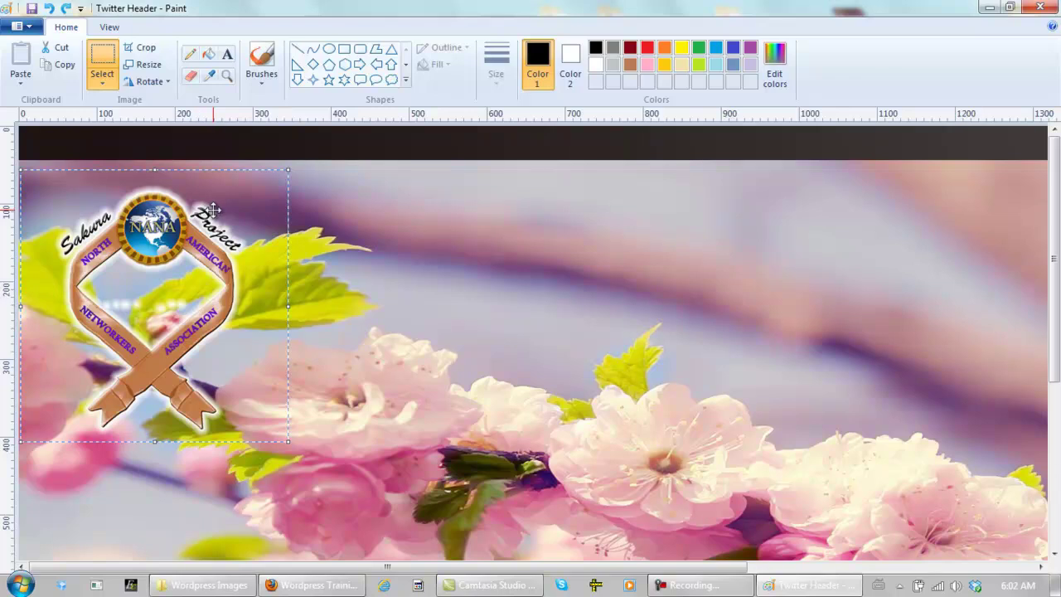
{"action": "key", "text": "ctrl+x"}
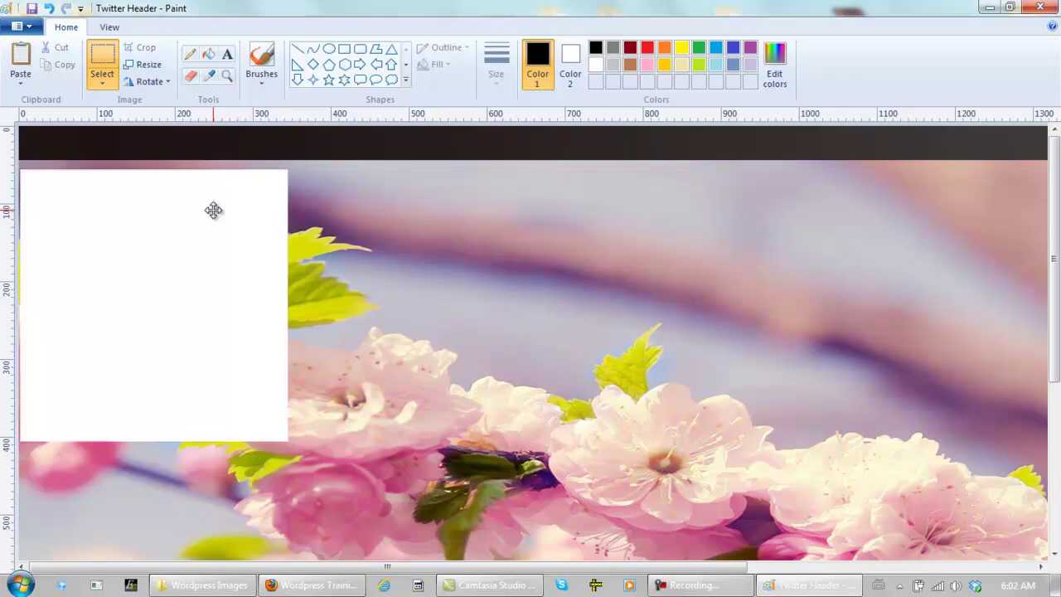
Start a new blank picture without saving the changes to Twitter Header
{"action": "left_click", "coordinate": [29, 29]}
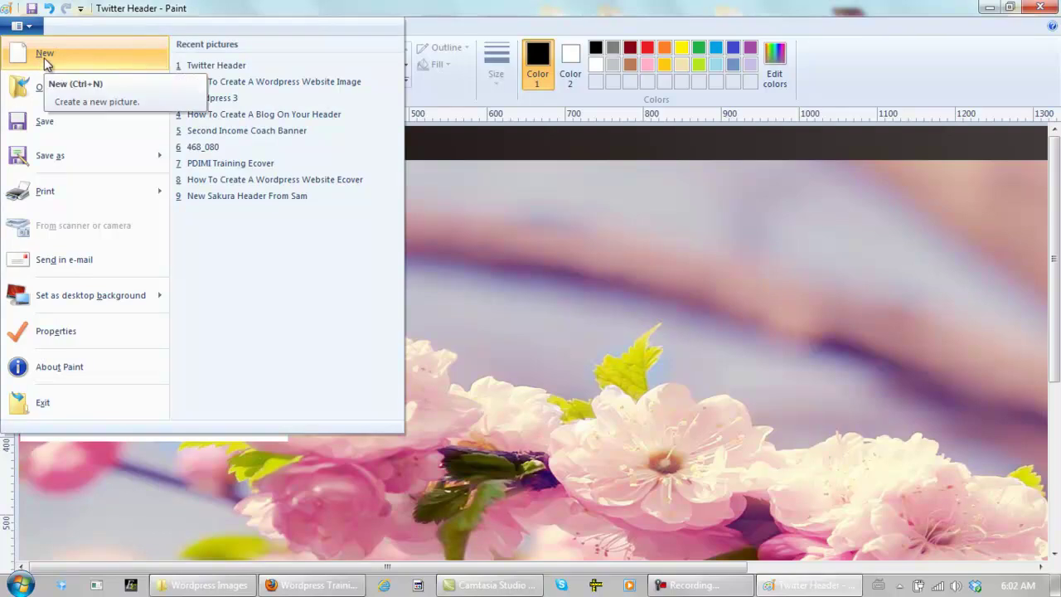
{"action": "left_click", "coordinate": [44, 58]}
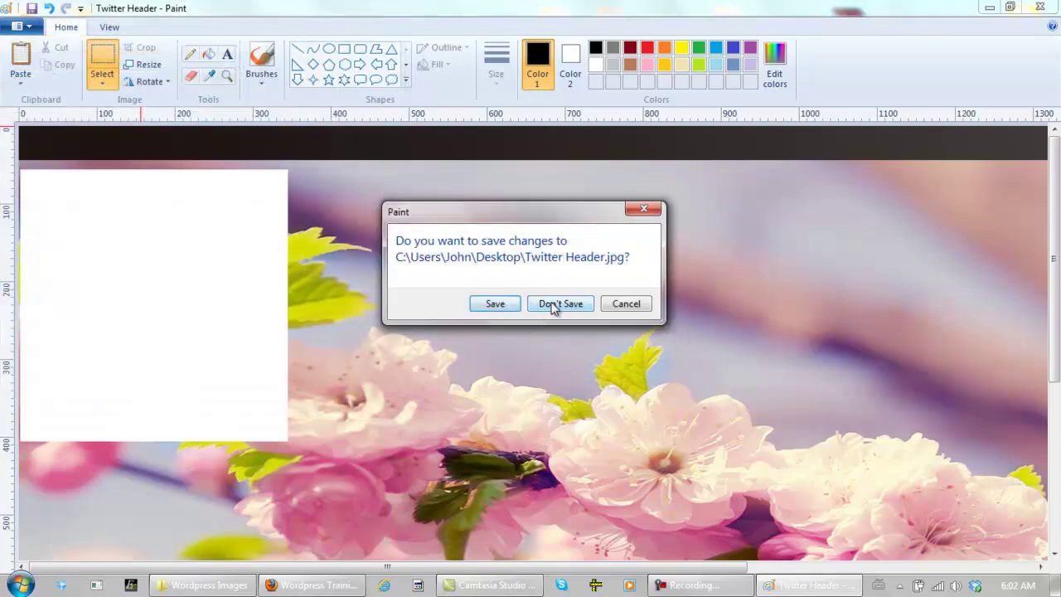
{"action": "left_click", "coordinate": [554, 307]}
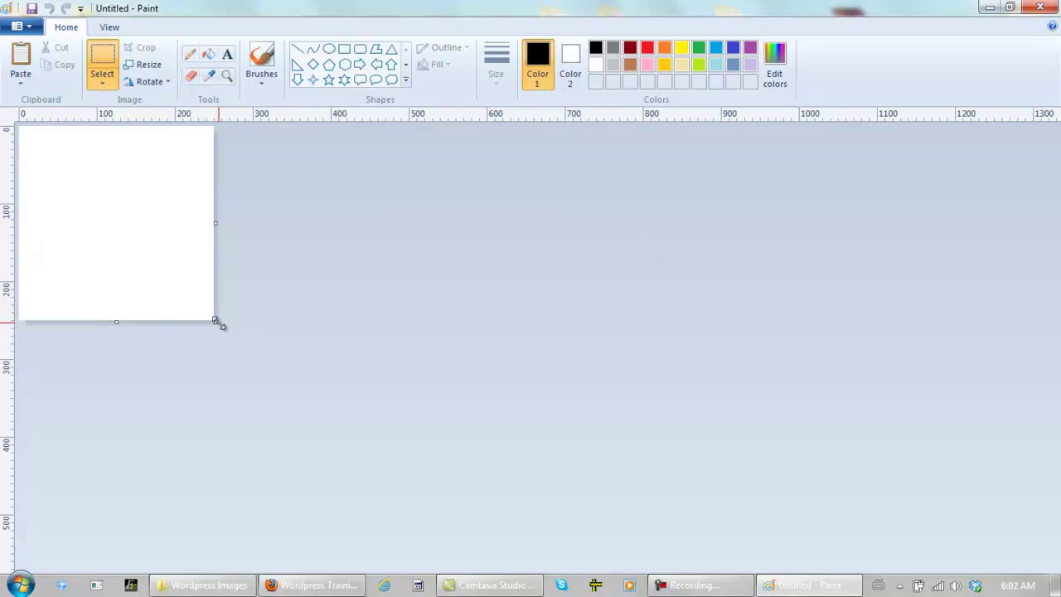
Shrink the blank canvas to about 150 by 115 pixels and paste the cut logo into it
{"action": "left_click_drag", "start_coordinate": [215, 322], "coordinate": [138, 216]}
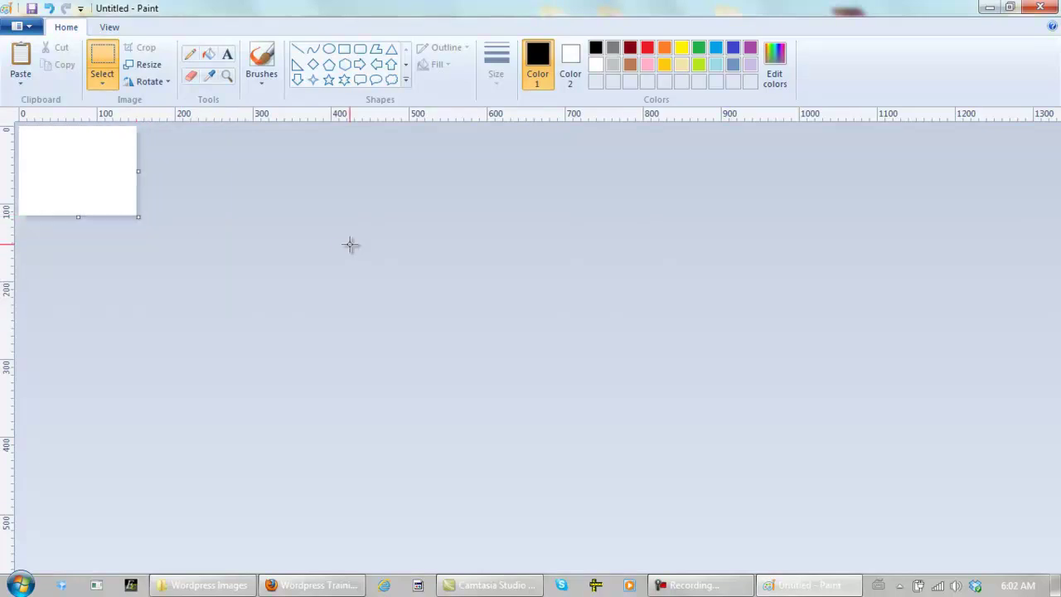
{"action": "key", "text": "ctrl+v"}
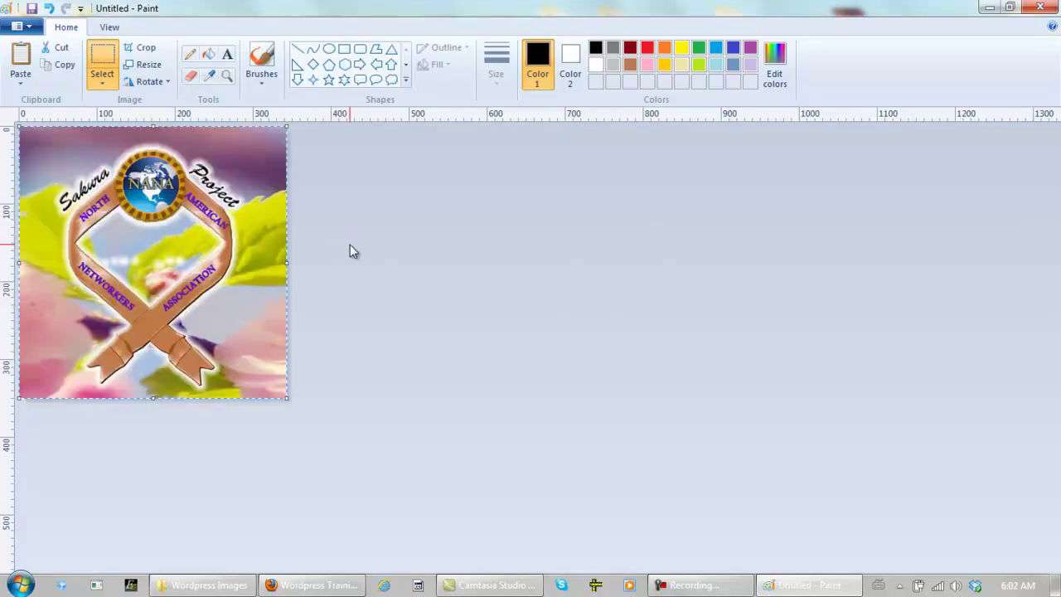
{"action": "left_click", "coordinate": [350, 245]}
Resize the pasted logo picture to 250 by 250 pixels without maintaining the aspect ratio
{"action": "left_click", "coordinate": [148, 65]}
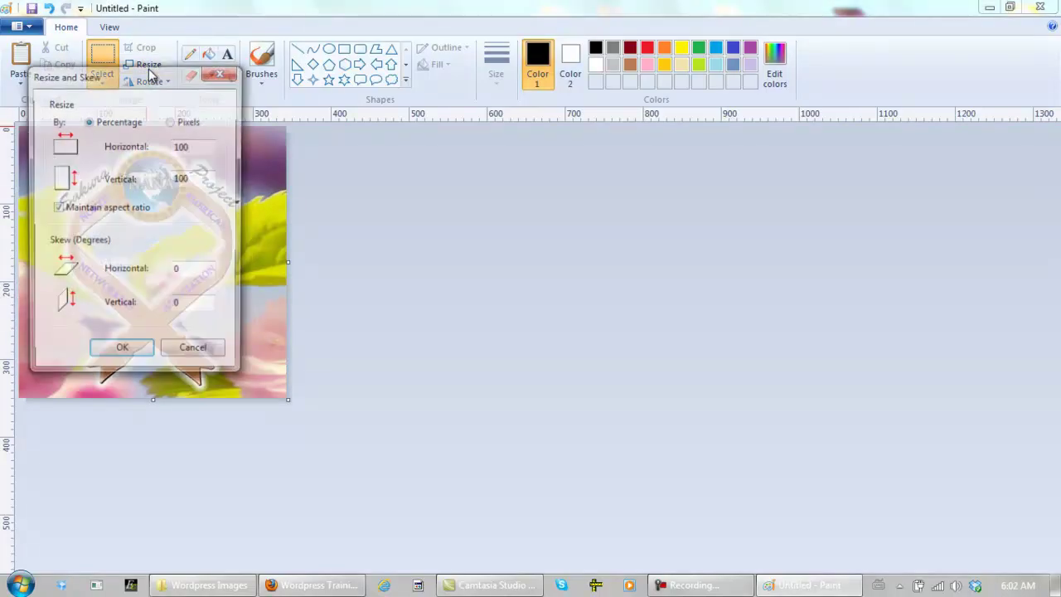
{"action": "left_click_drag", "start_coordinate": [199, 179], "coordinate": [147, 178]}
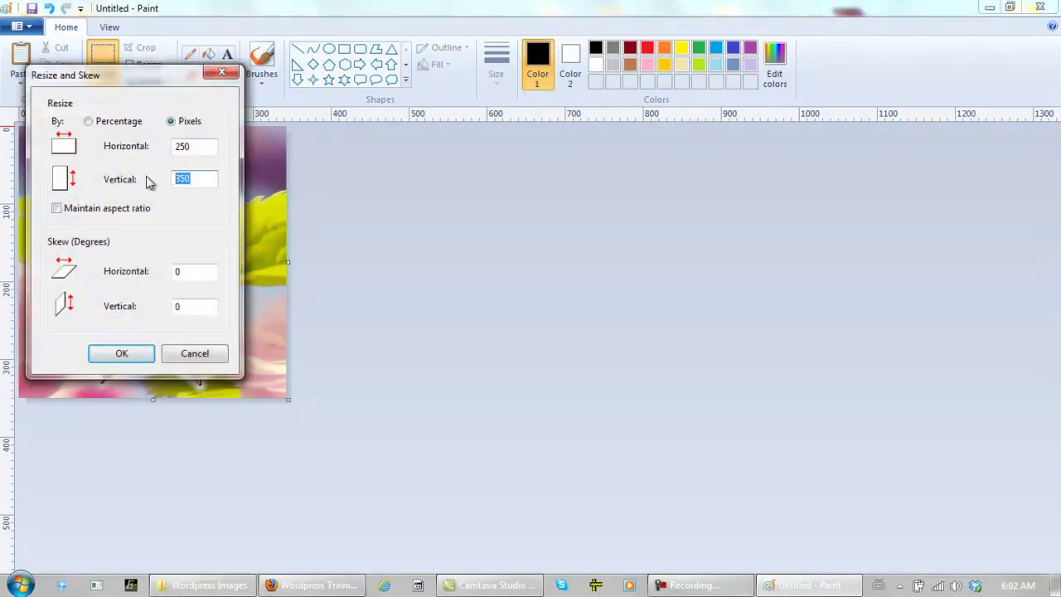
{"action": "type", "text": "2"}
{"action": "left_click", "coordinate": [112, 352]}
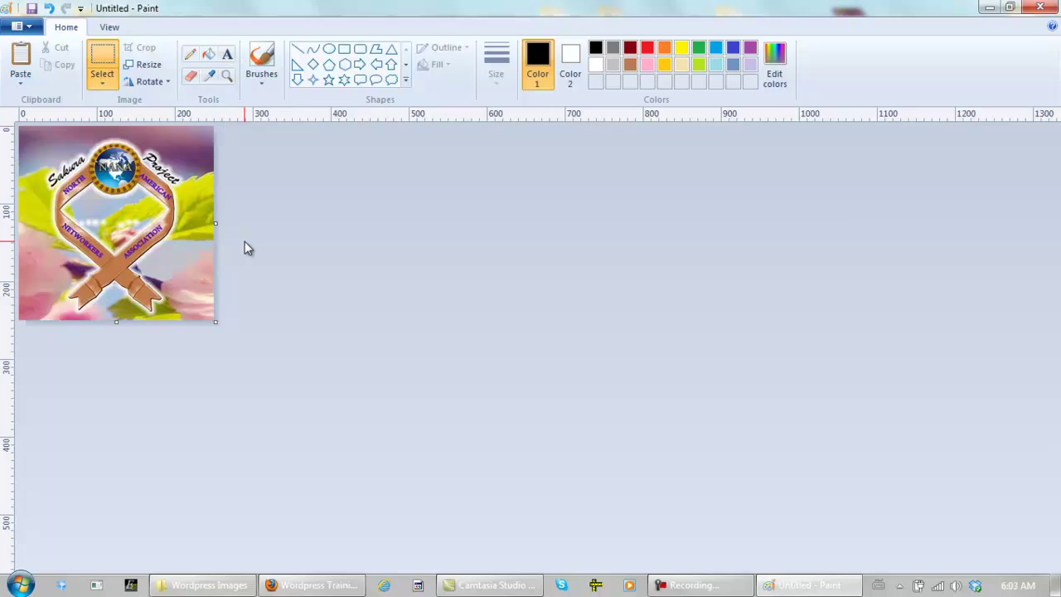
Save the logo picture to the Desktop as a JPEG named New SP Image 250 X 250 and close Paint
{"action": "left_click", "coordinate": [26, 27]}
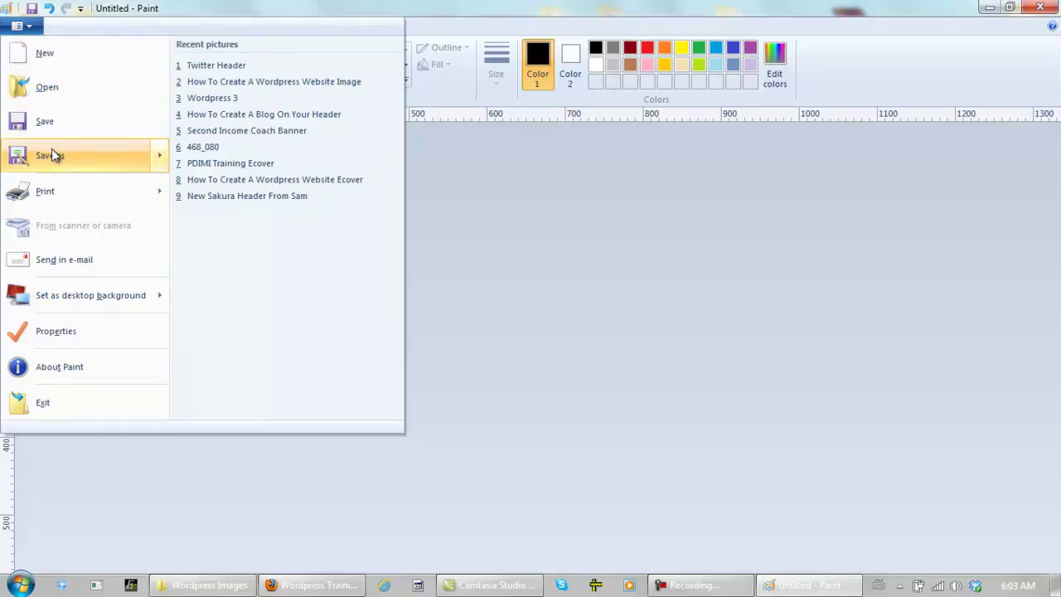
{"action": "mouse_move", "coordinate": [82, 143]}
{"action": "left_click", "coordinate": [231, 128]}
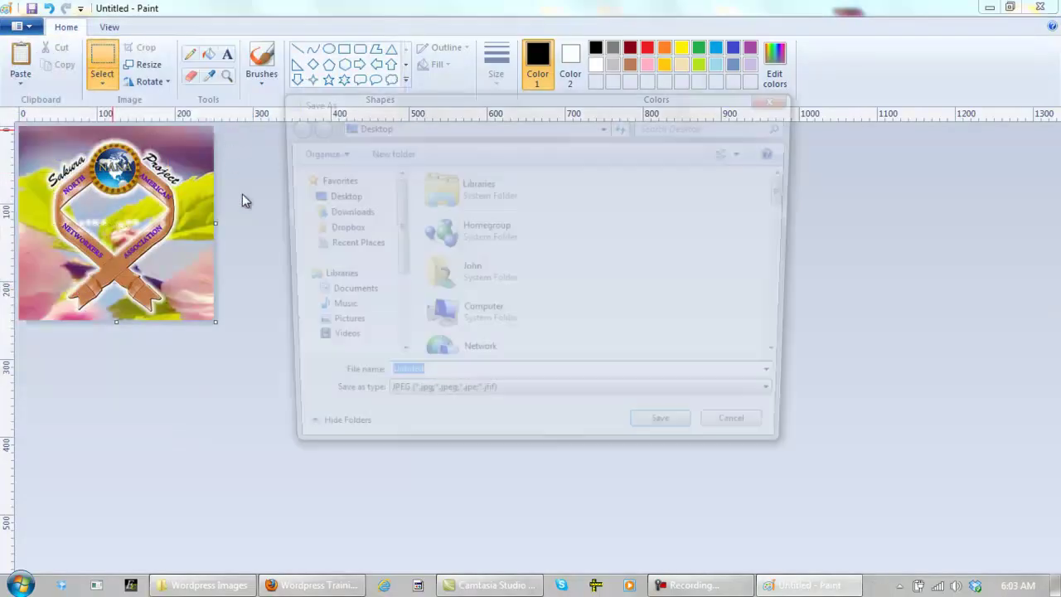
{"action": "type", "text": "N"}
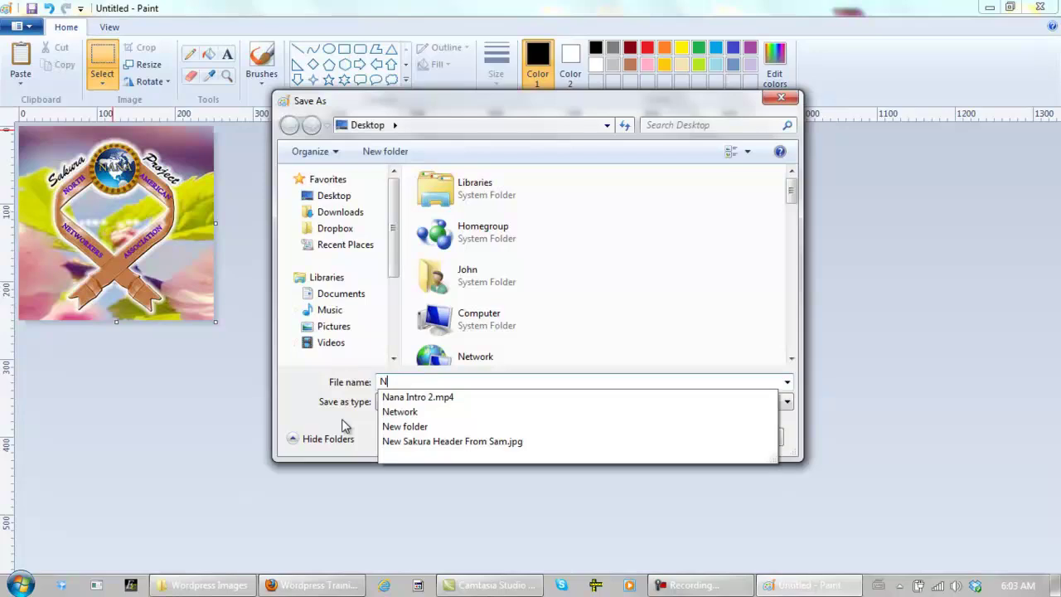
{"action": "type", "text": "ew SP Image 250 X 250"}
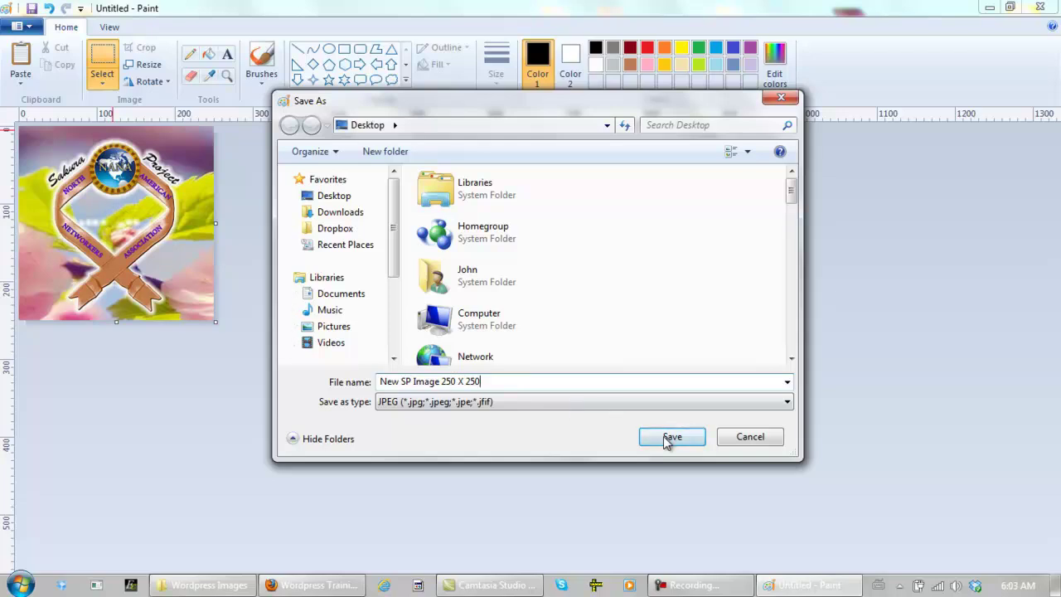
{"action": "left_click", "coordinate": [344, 199]}
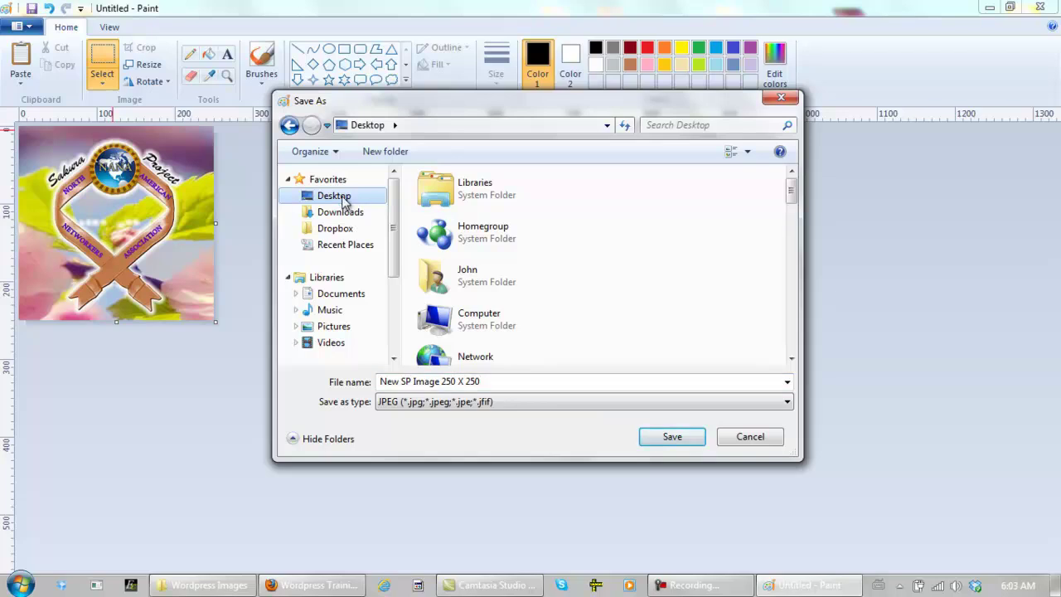
{"action": "left_click", "coordinate": [672, 437]}
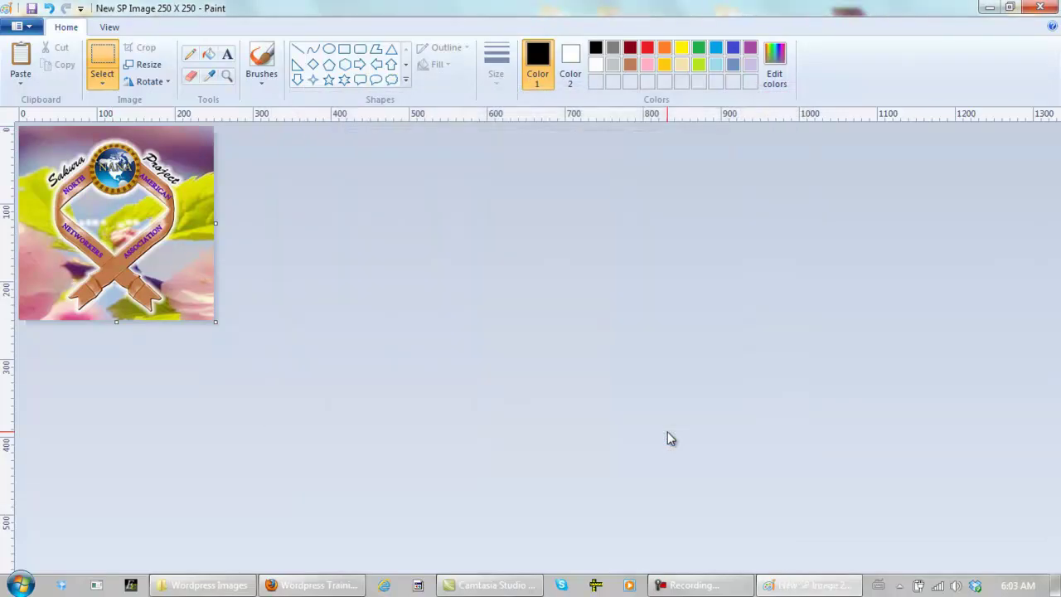
{"action": "left_click", "coordinate": [1042, 9]}
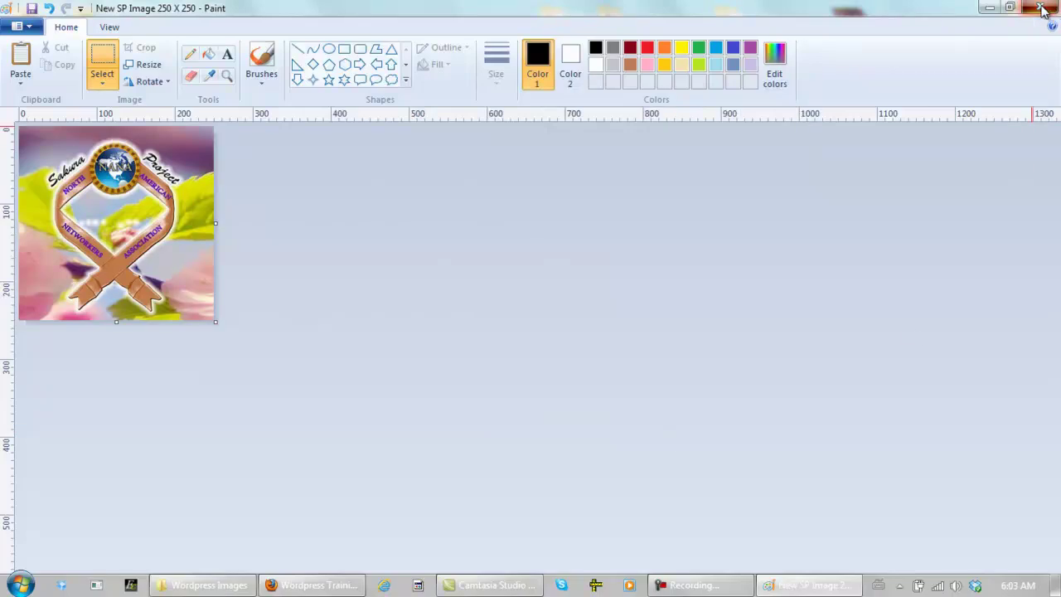
Switch to Firefox and go through the Wordpress Training site's dashboard to the page for adding new media
{"action": "left_click", "coordinate": [353, 585]}
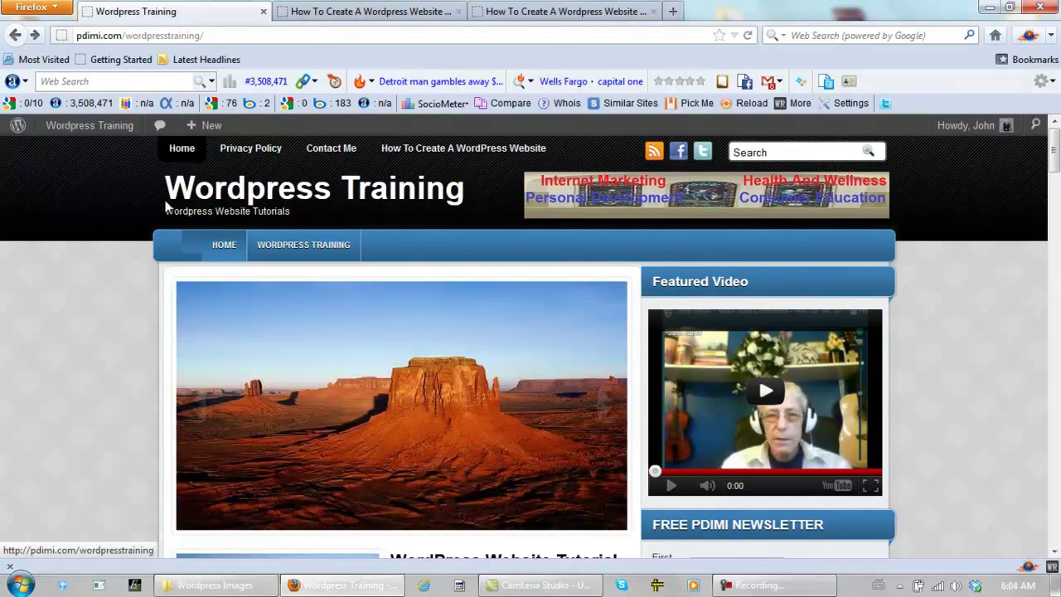
{"action": "mouse_move", "coordinate": [85, 132]}
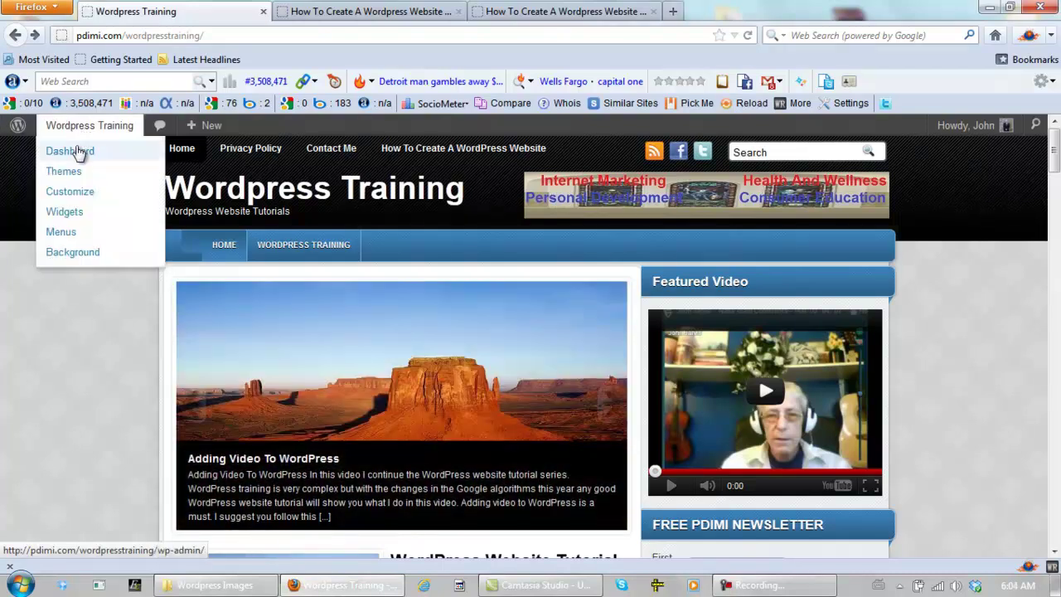
{"action": "left_click", "coordinate": [73, 156]}
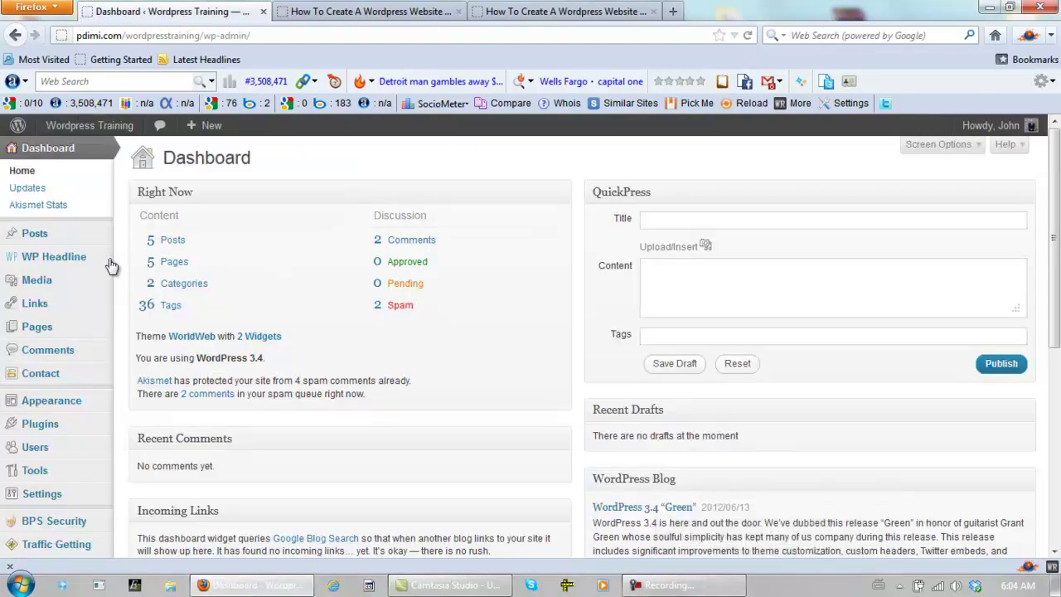
{"action": "mouse_move", "coordinate": [43, 279]}
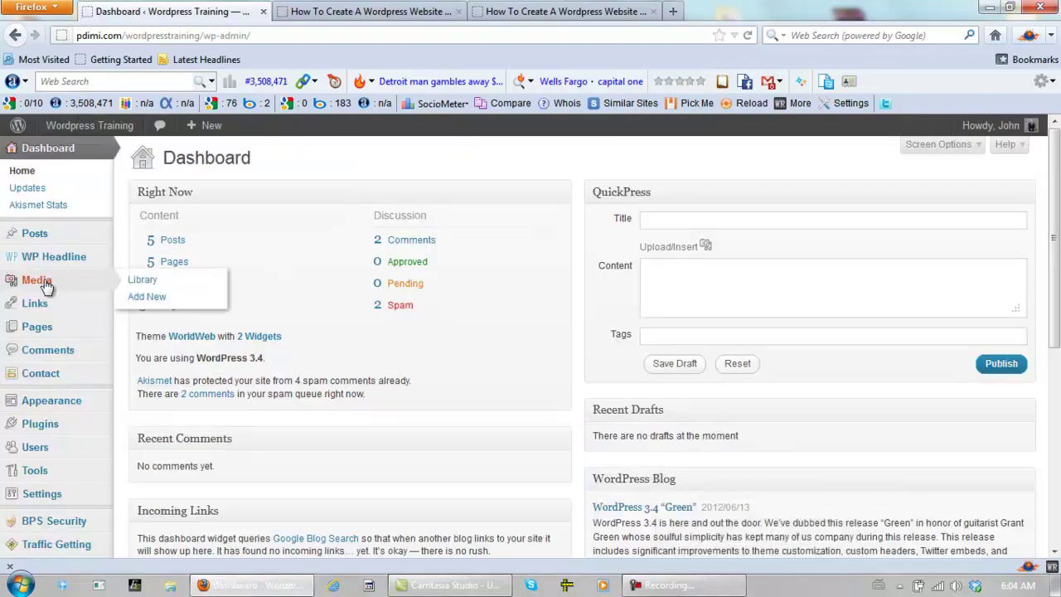
{"action": "left_click", "coordinate": [176, 298]}
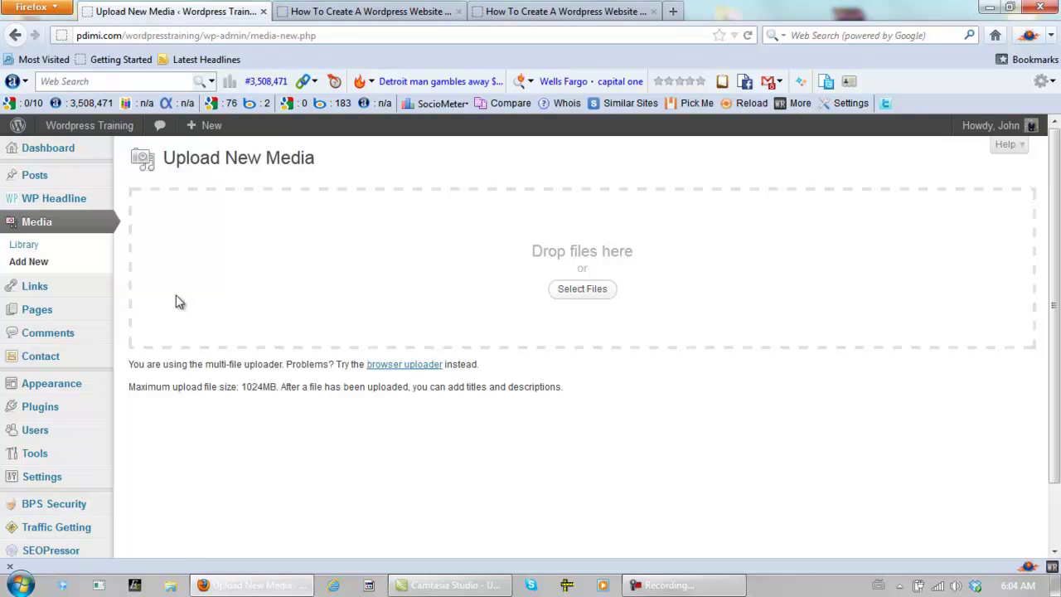
Upload How To Create A Wordpress Website Image.jpg from the Desktop, copying its file name before opening it
{"action": "left_click", "coordinate": [581, 291]}
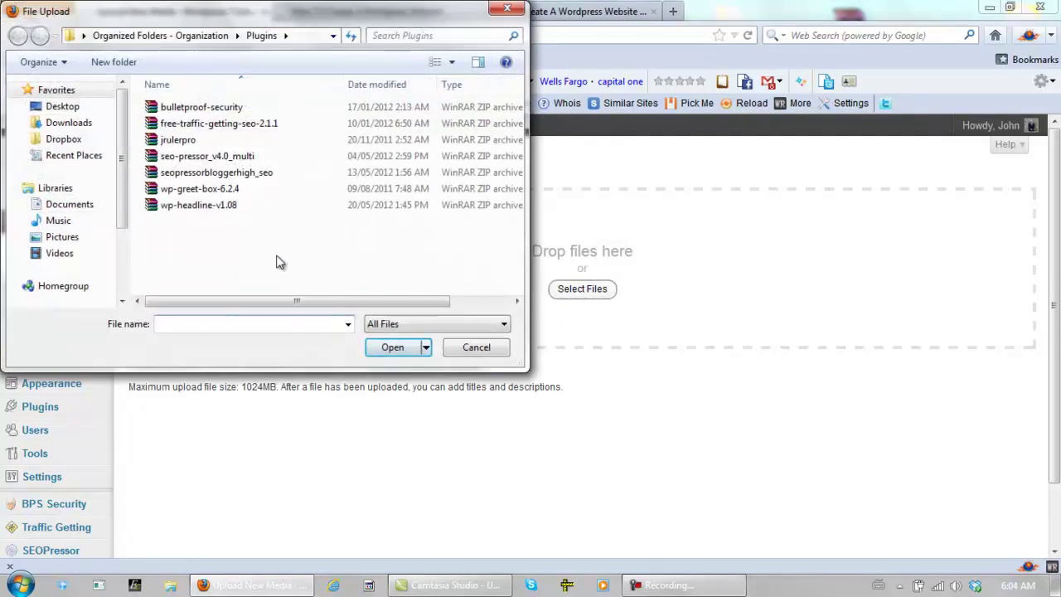
{"action": "left_click", "coordinate": [63, 108]}
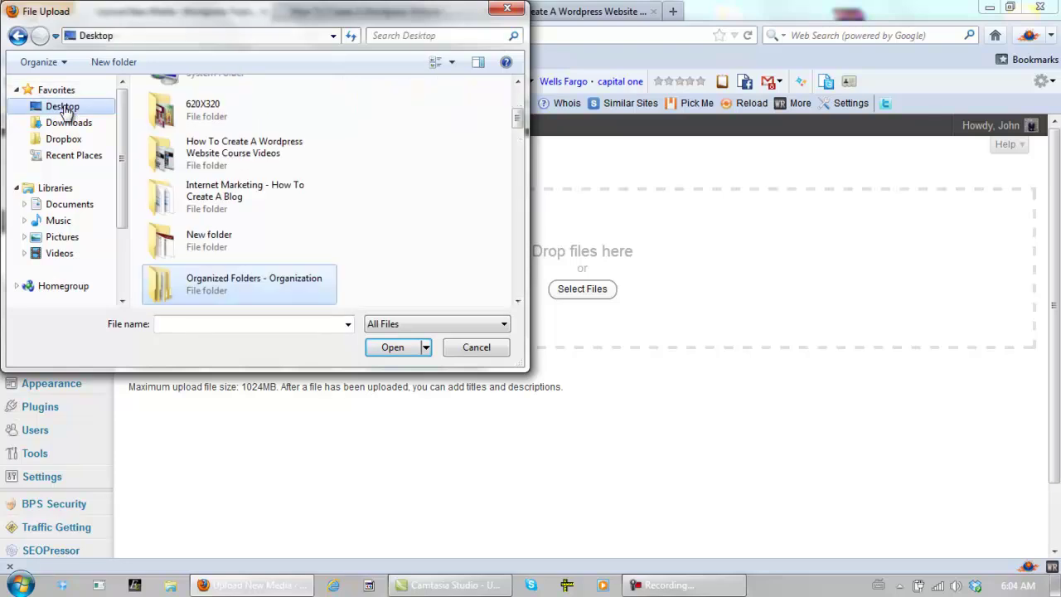
{"action": "left_click", "coordinate": [195, 323]}
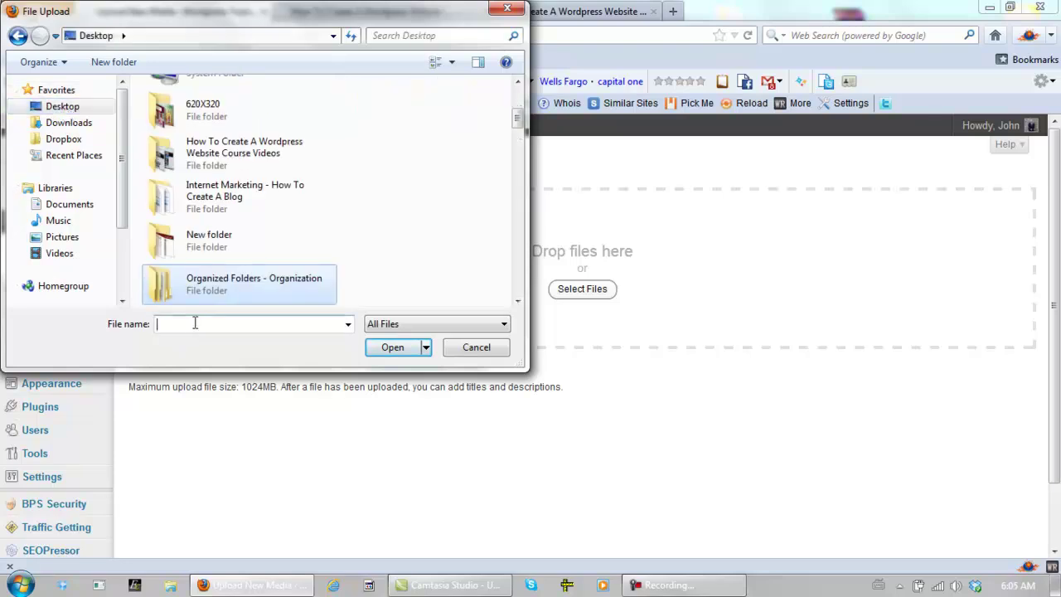
{"action": "type", "text": "How To Create A Wordpress Website Image"}
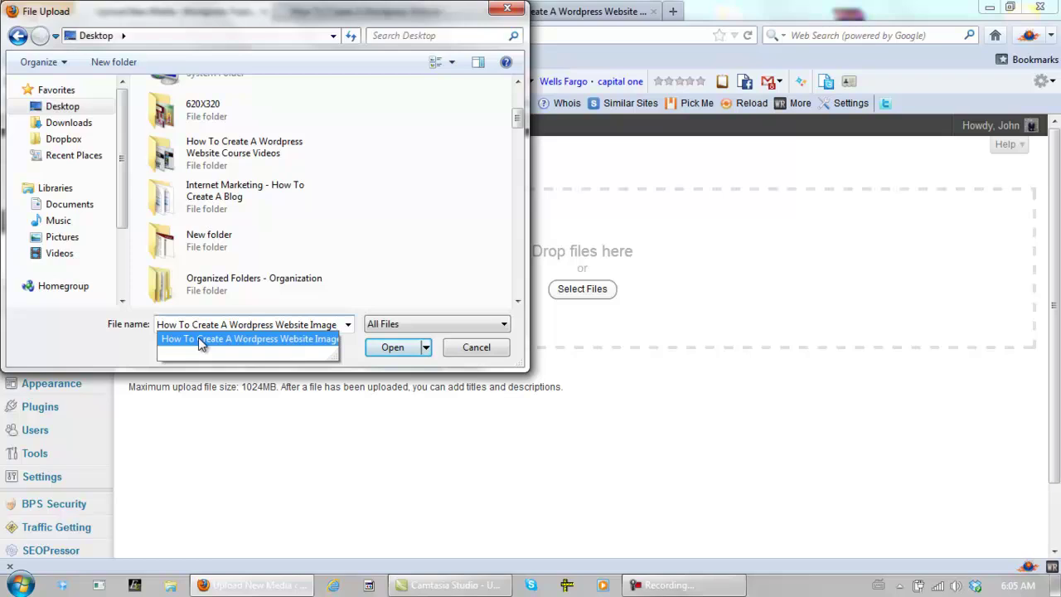
{"action": "left_click", "coordinate": [198, 338]}
{"action": "key", "text": "ctrl+c"}
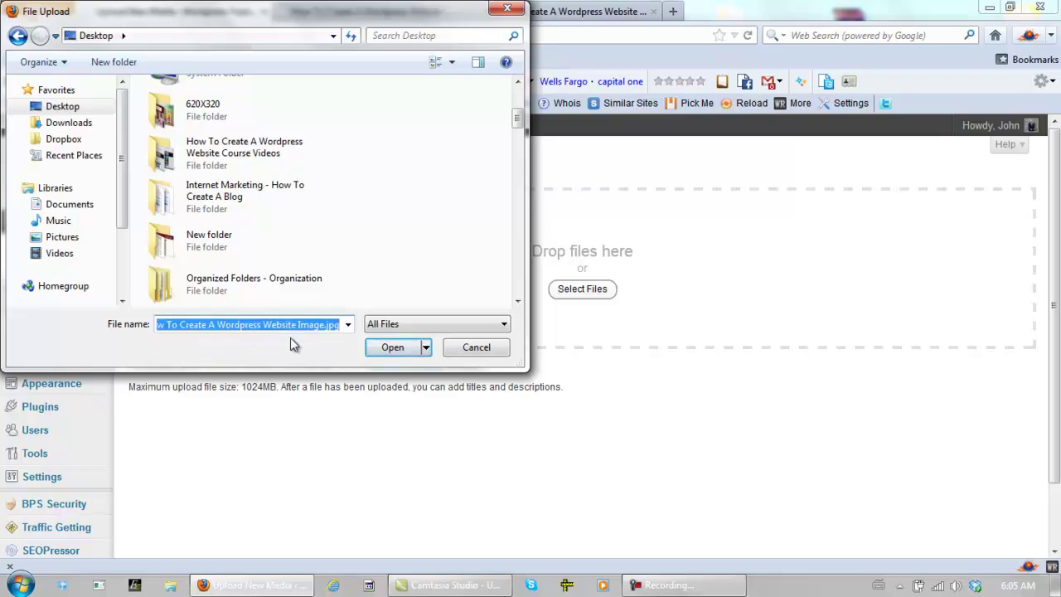
{"action": "left_click", "coordinate": [386, 349]}
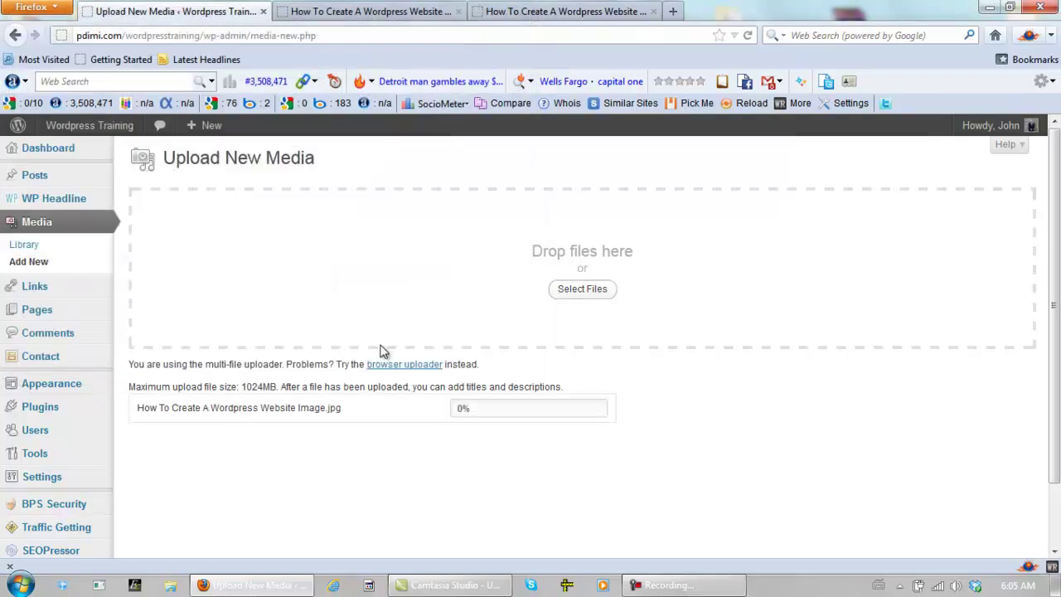
Set the uploaded image's alternate text to How To Create A Wordpress Website Image
{"action": "scroll", "coordinate": [382, 350], "scroll_direction": "down", "scroll_amount": 4}
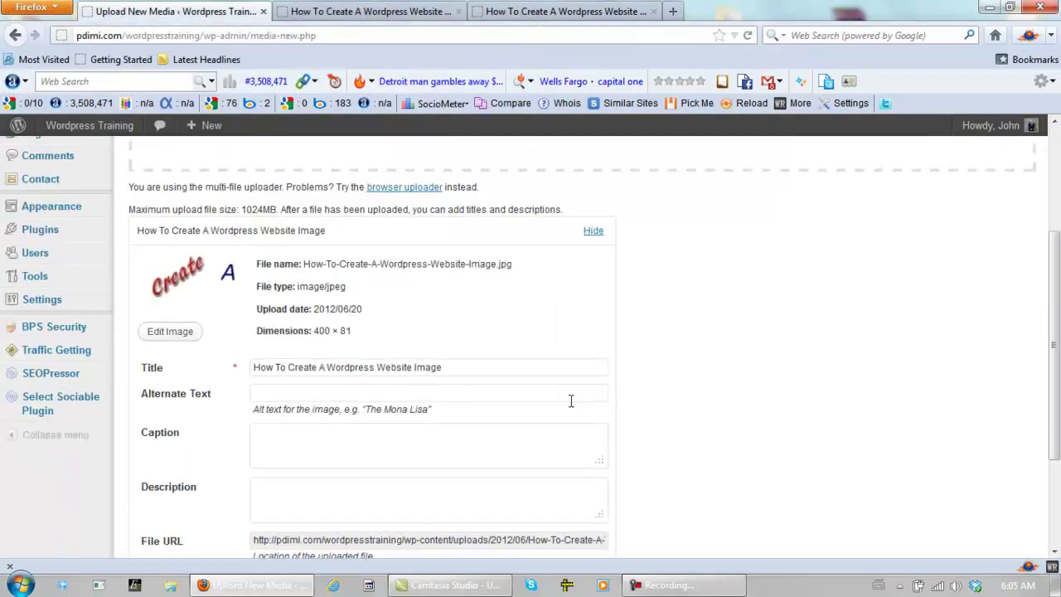
{"action": "left_click", "coordinate": [320, 393]}
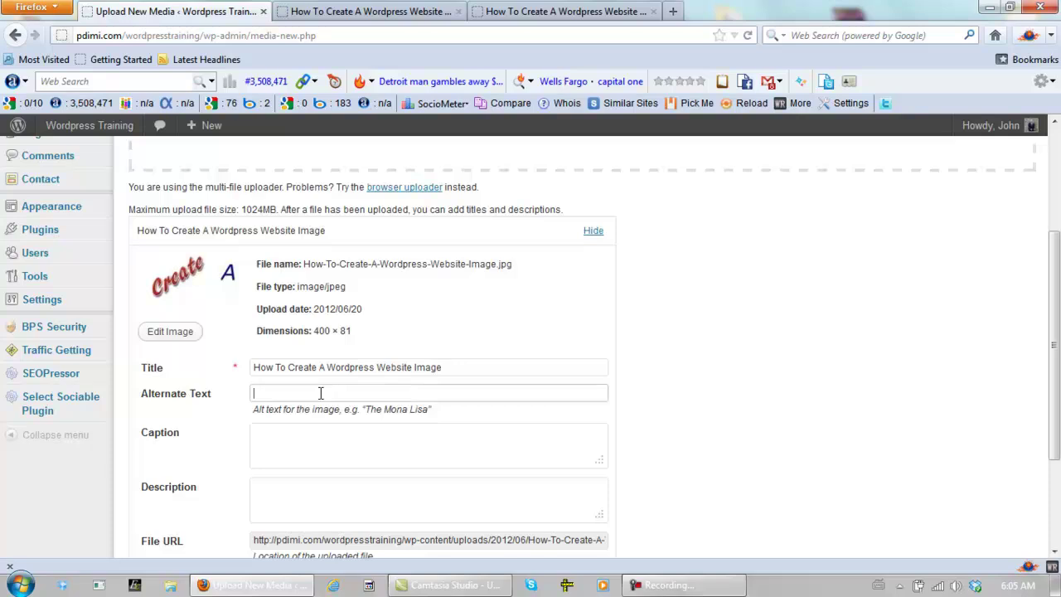
{"action": "key", "text": "ctrl+v"}
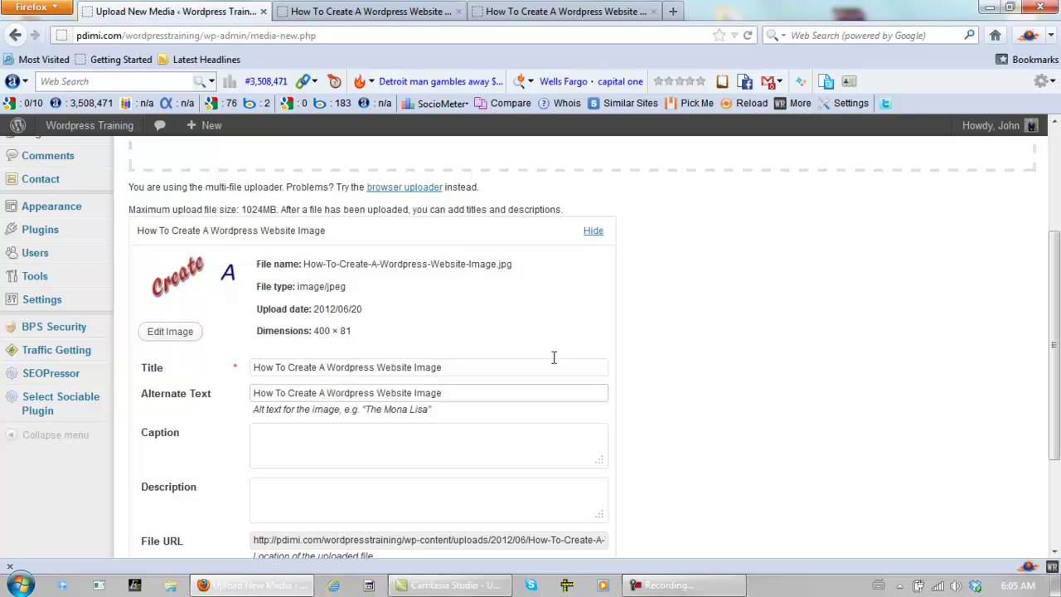
Copy the full file URL of the uploaded image
{"action": "scroll", "coordinate": [665, 362], "scroll_direction": "down", "scroll_amount": 2}
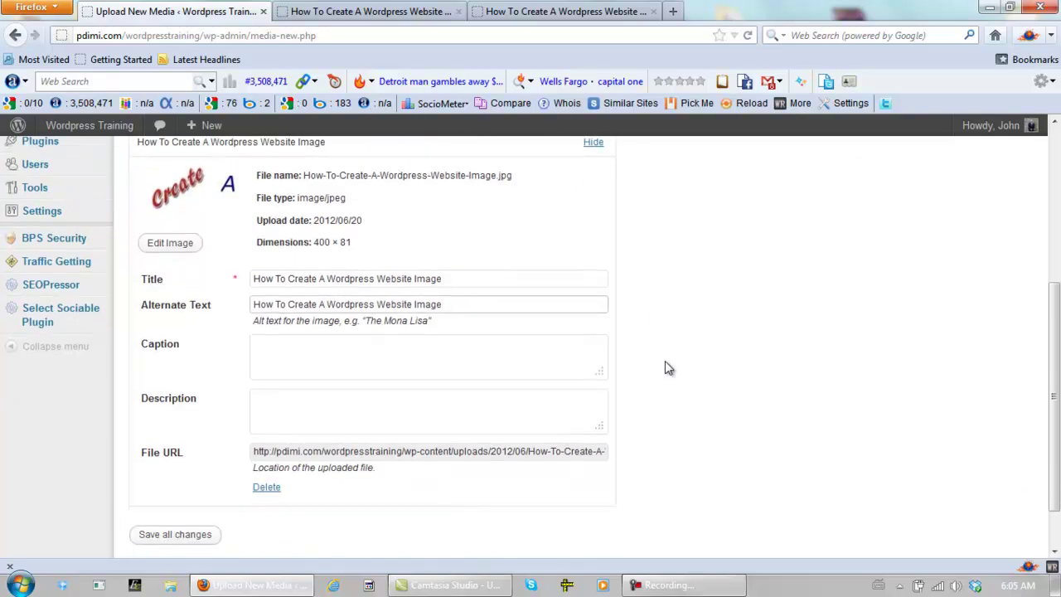
{"action": "scroll", "coordinate": [665, 360], "scroll_direction": "down", "scroll_amount": 1}
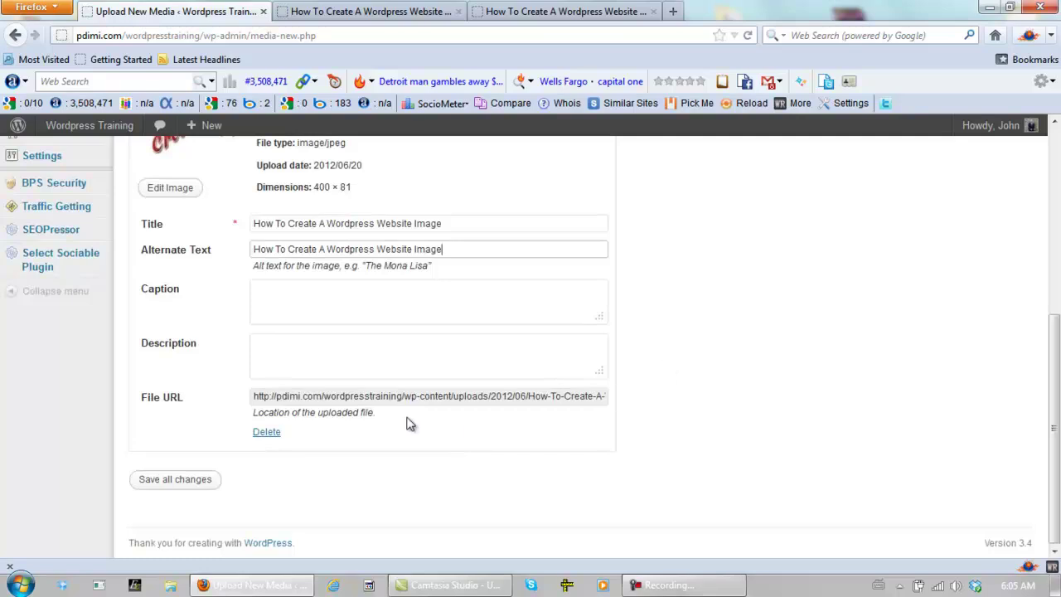
{"action": "double_click", "coordinate": [425, 397]}
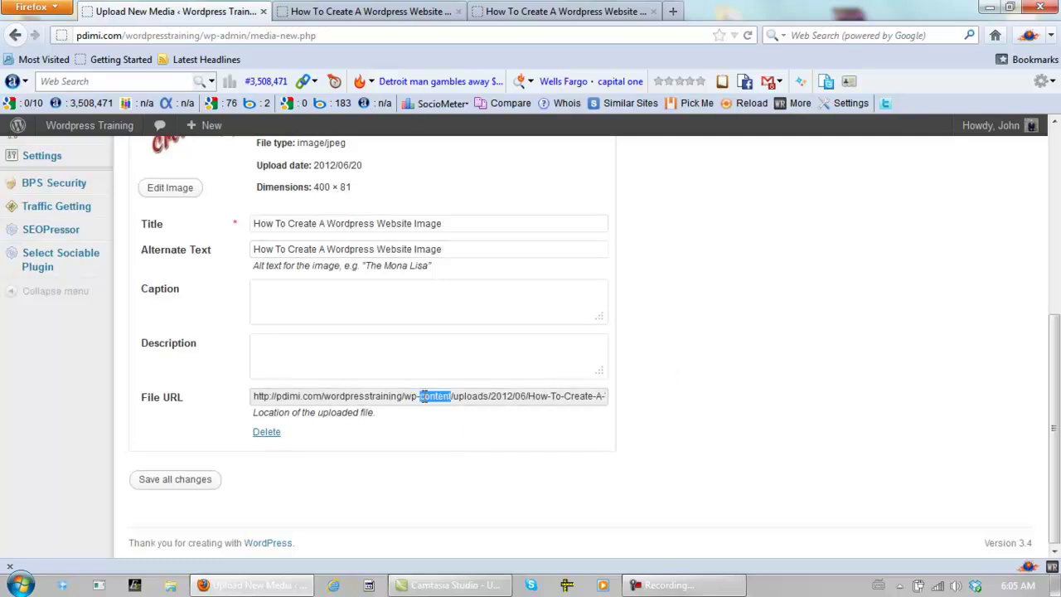
{"action": "right_click", "coordinate": [424, 396]}
{"action": "left_click", "coordinate": [463, 504]}
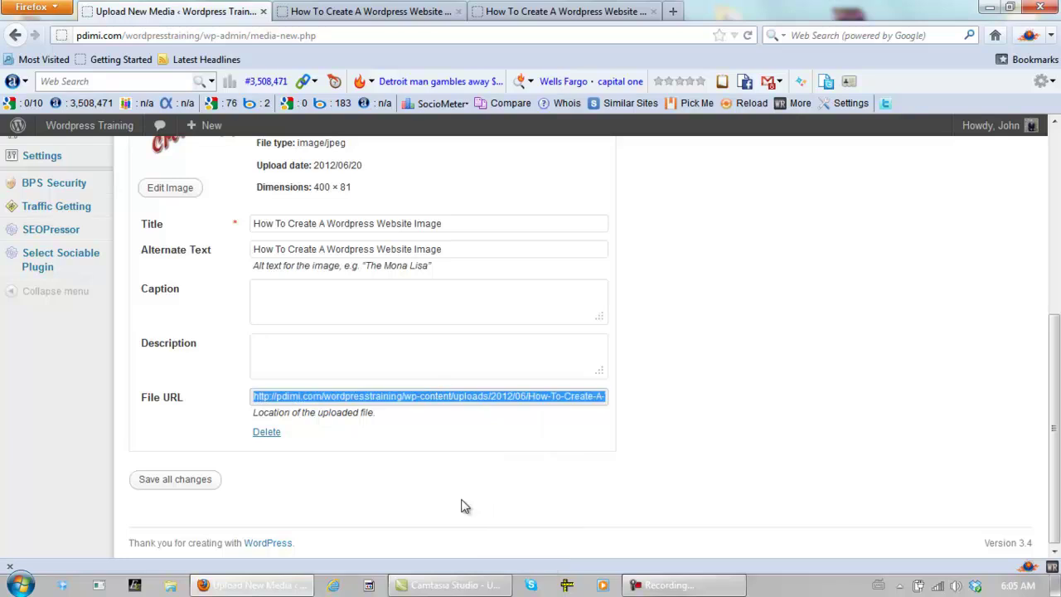
{"action": "right_click", "coordinate": [430, 397]}
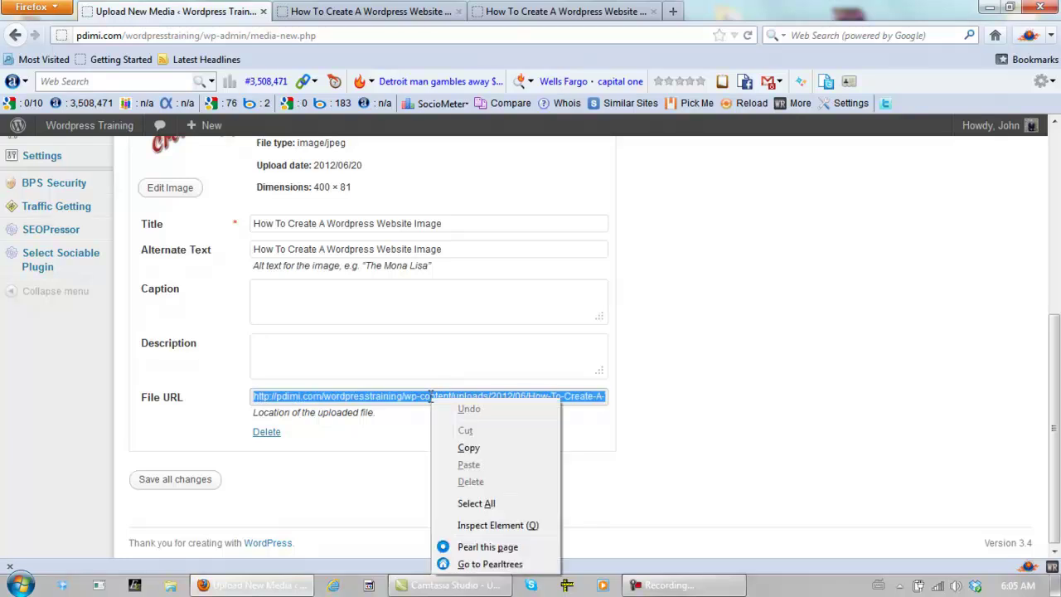
{"action": "left_click", "coordinate": [475, 447]}
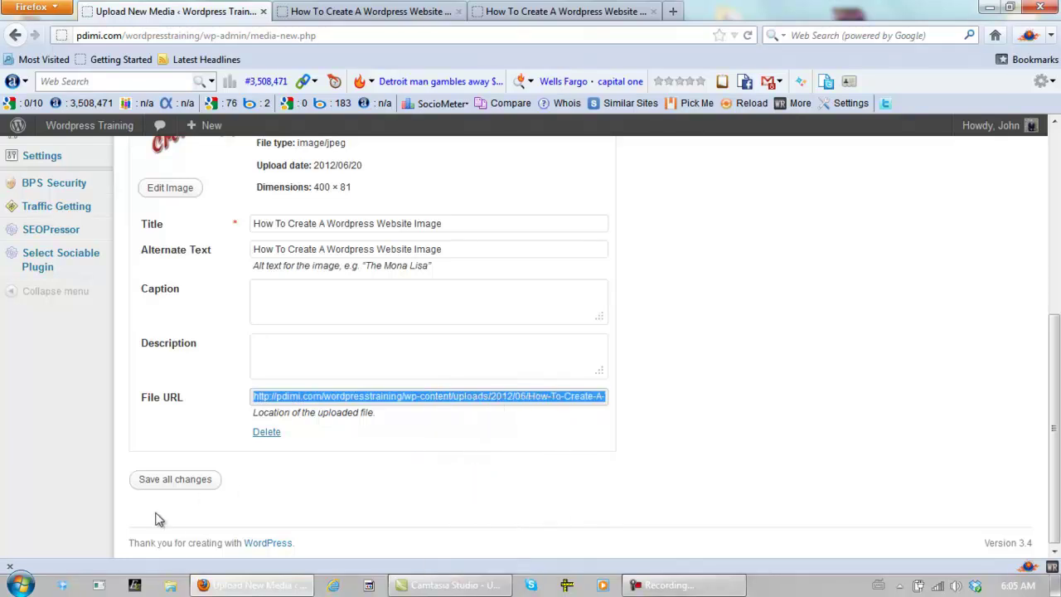
Open WordPad and paste the copied image URL into the blank document
{"action": "left_click", "coordinate": [20, 584]}
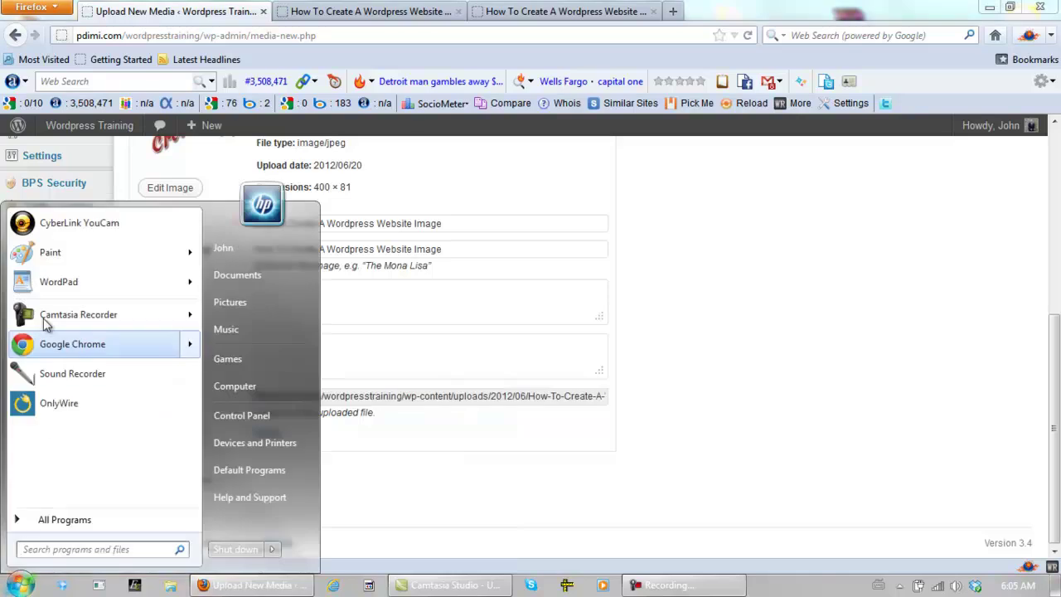
{"action": "left_click", "coordinate": [53, 281]}
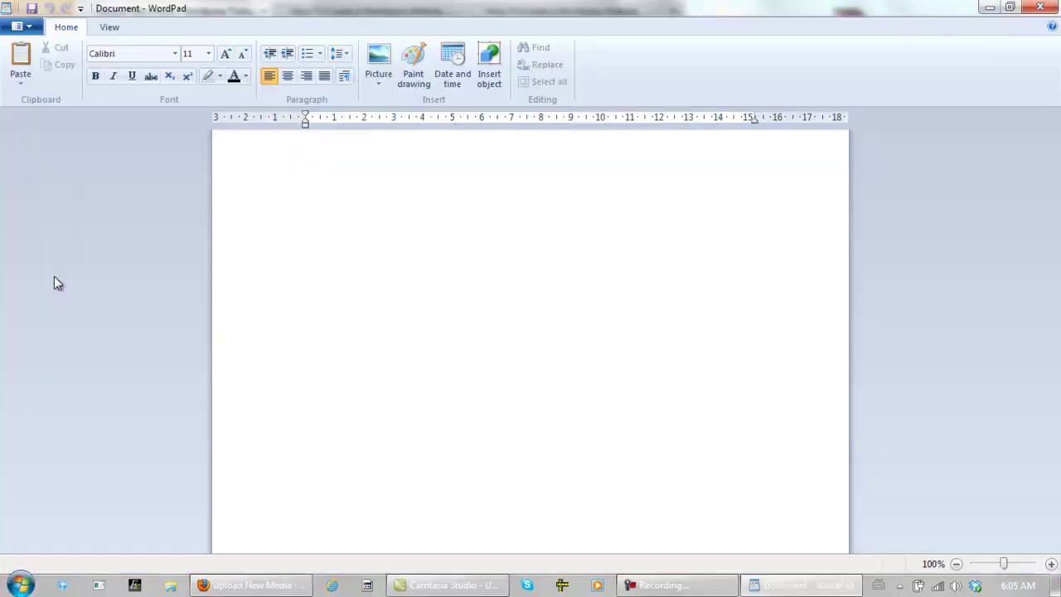
{"action": "key", "text": "ctrl+v"}
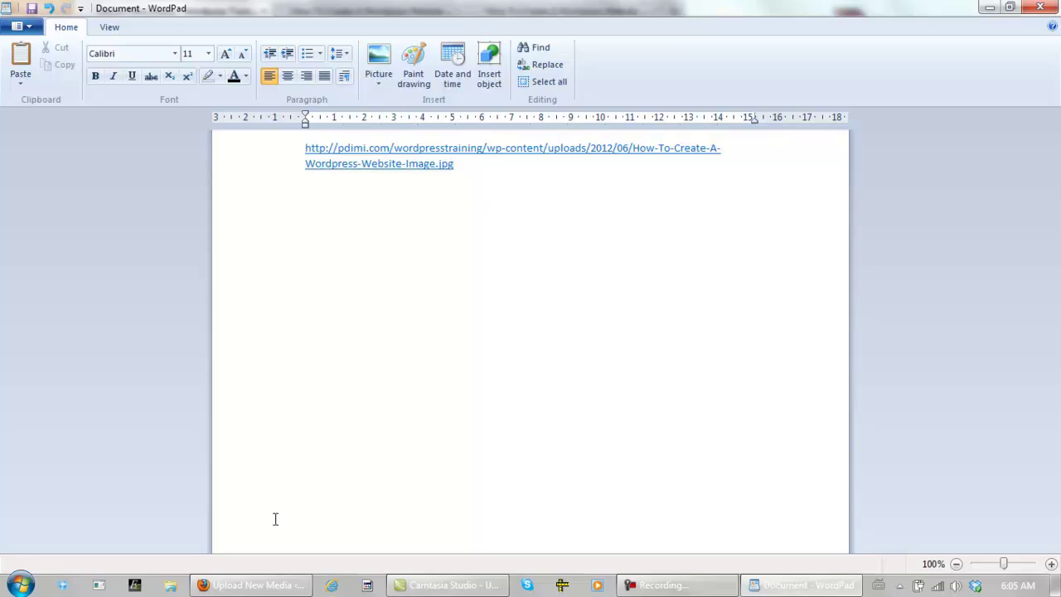
Return to Firefox, look through the images in the Media Library, and close the second browser tab
{"action": "left_click", "coordinate": [279, 587]}
{"action": "scroll", "coordinate": [664, 345], "scroll_direction": "down", "scroll_amount": 2}
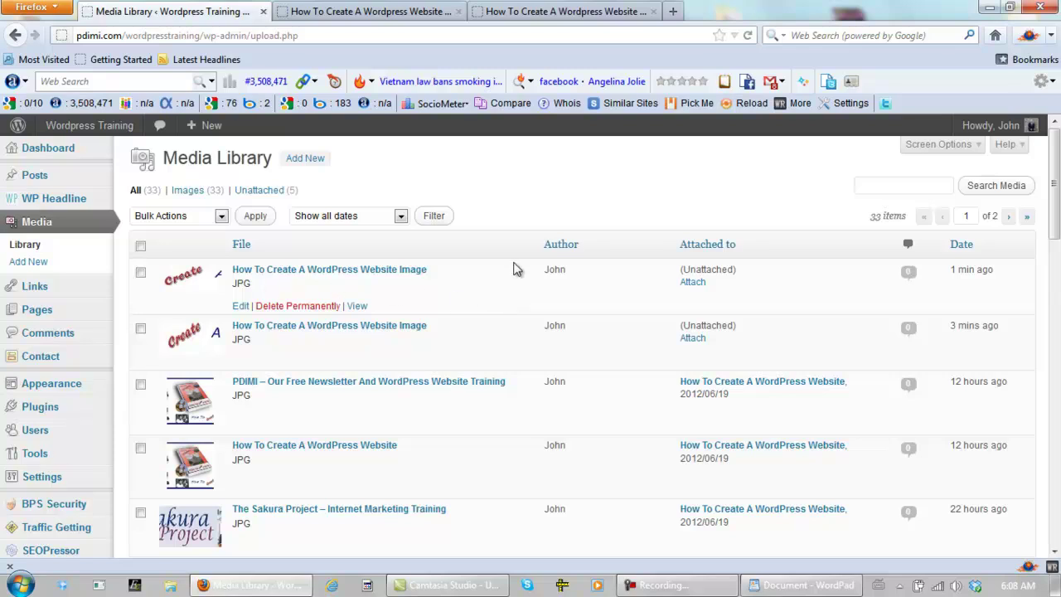
{"action": "scroll", "coordinate": [515, 266], "scroll_direction": "down", "scroll_amount": 10}
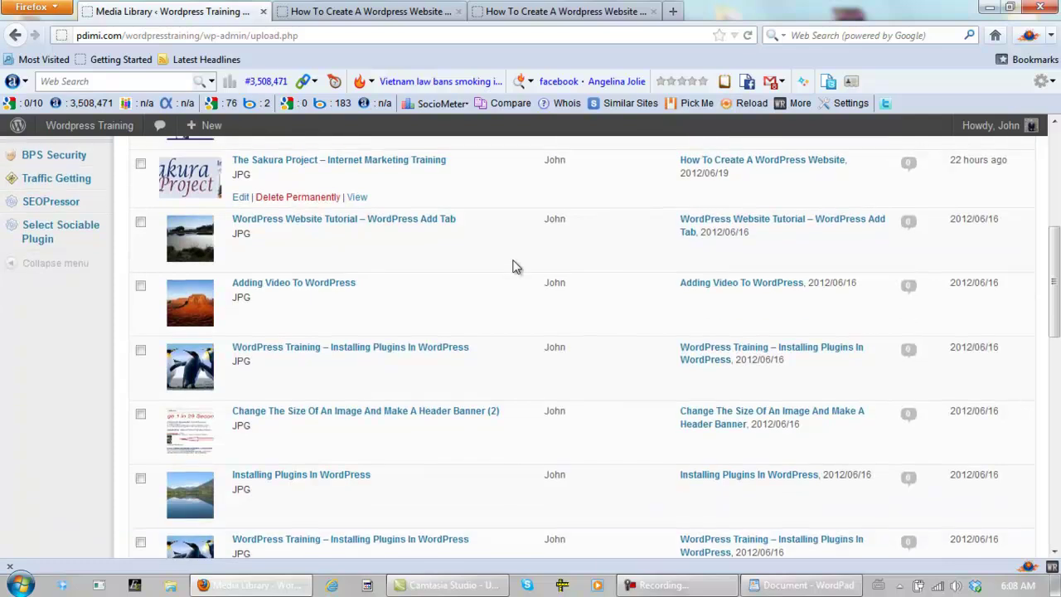
{"action": "scroll", "coordinate": [514, 266], "scroll_direction": "down", "scroll_amount": 10}
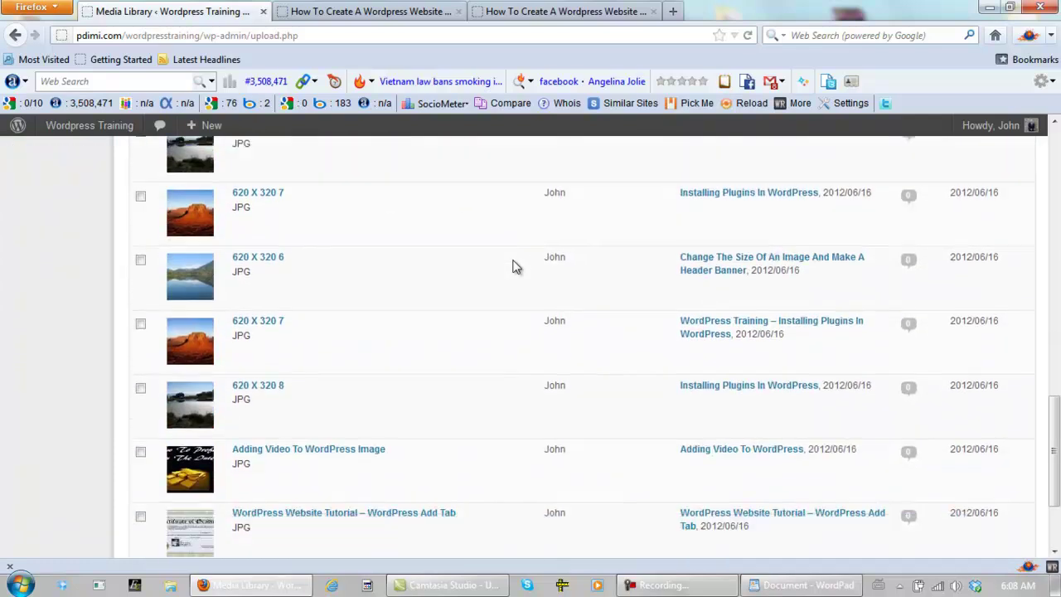
{"action": "scroll", "coordinate": [514, 266], "scroll_direction": "up", "scroll_amount": 15}
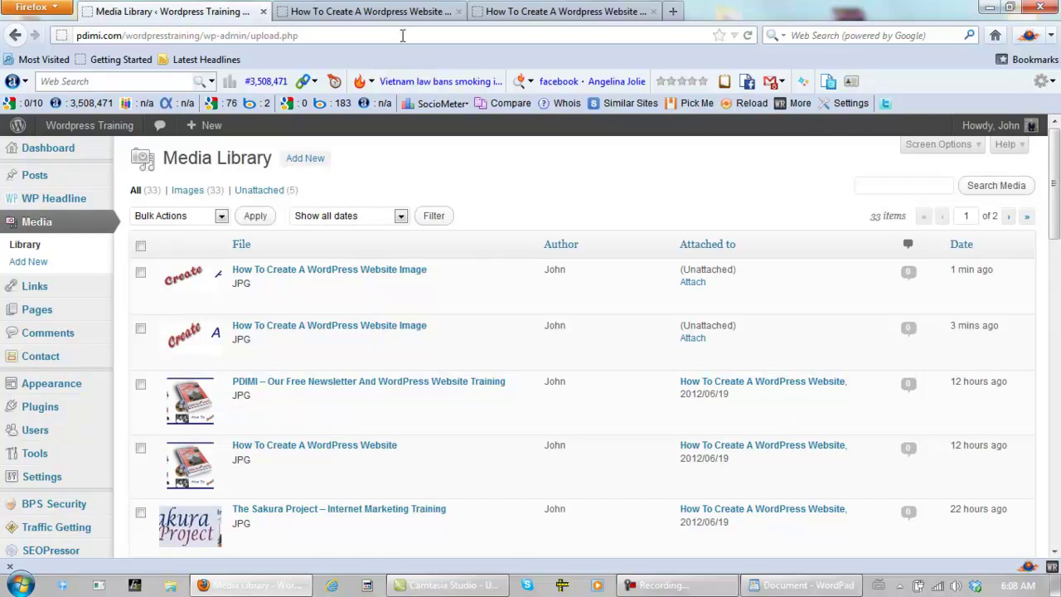
{"action": "left_click", "coordinate": [459, 11]}
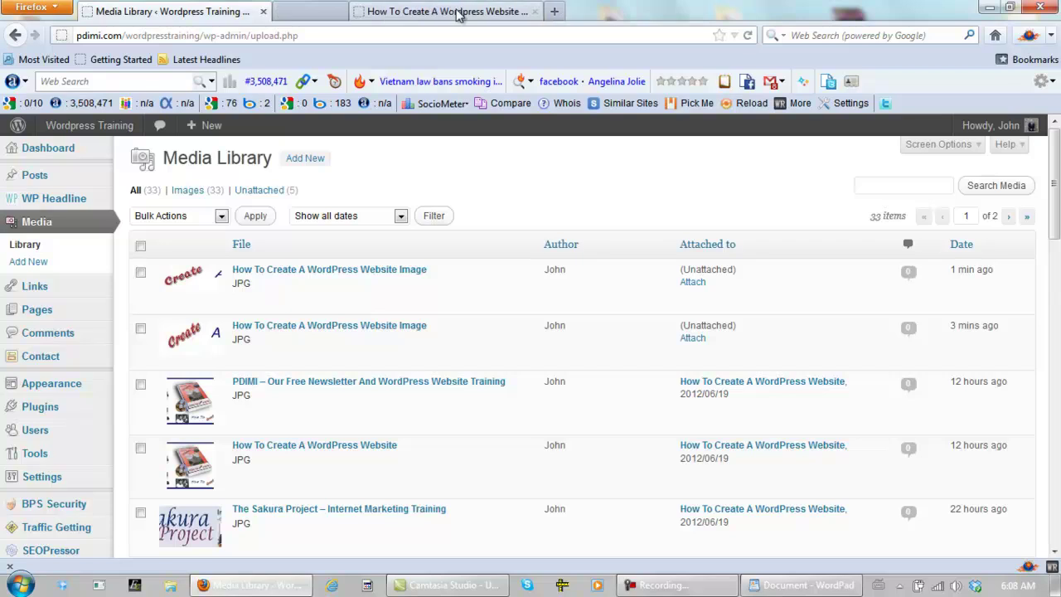
Close the leftover image tab and open the Wordpress Training site's front page in a new tab to view its header banner
{"action": "left_click", "coordinate": [458, 11]}
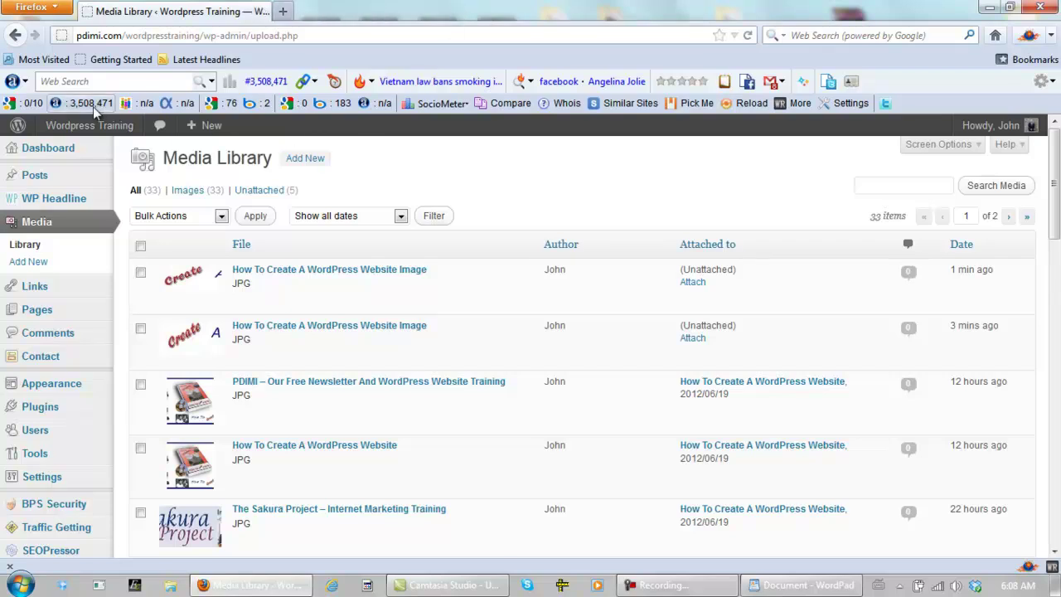
{"action": "mouse_move", "coordinate": [89, 126]}
{"action": "right_click", "coordinate": [83, 152]}
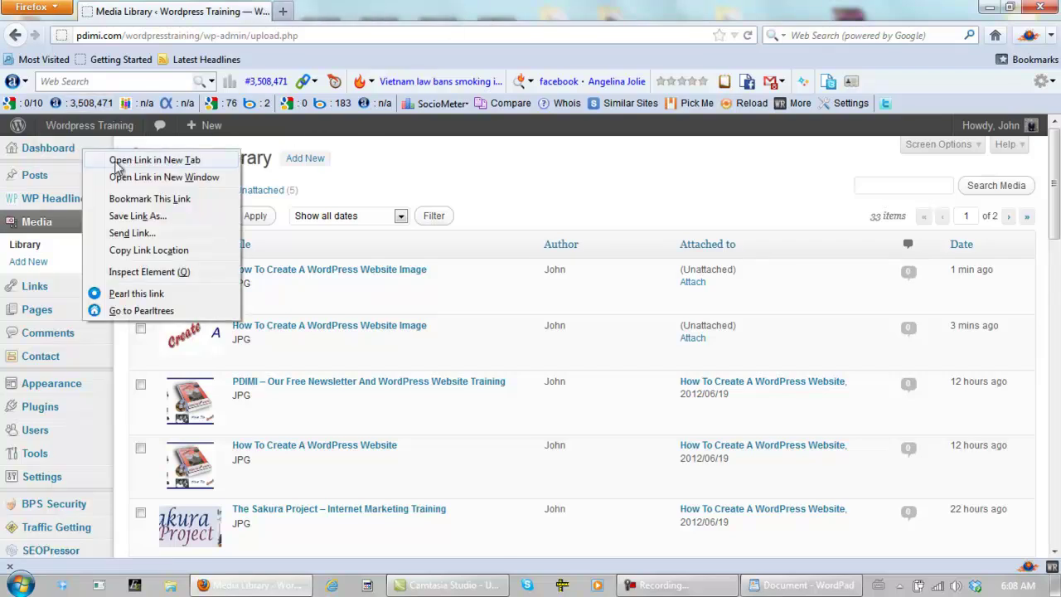
{"action": "left_click", "coordinate": [117, 161]}
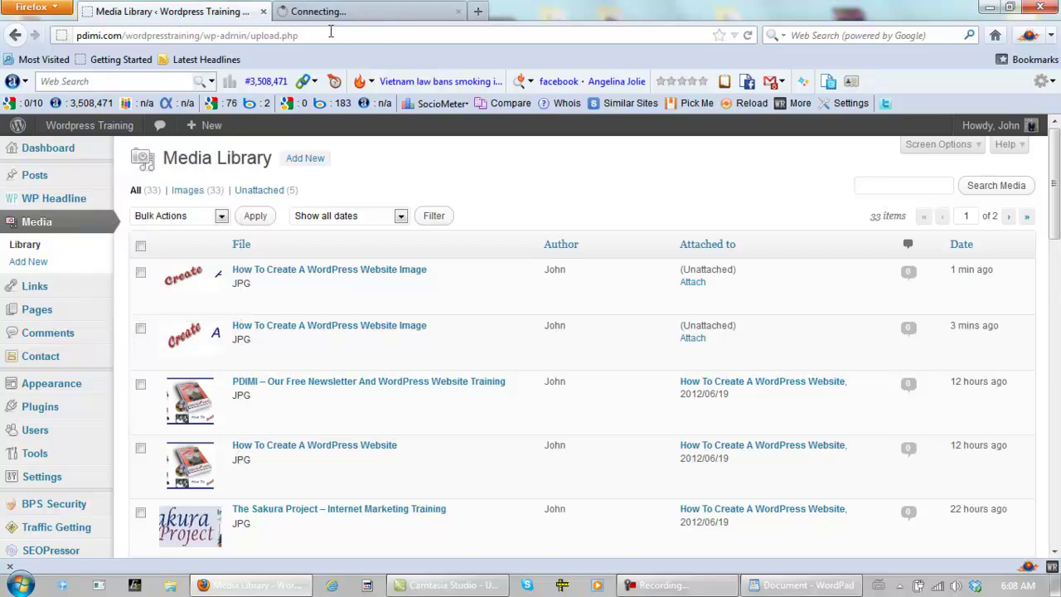
{"action": "left_click", "coordinate": [344, 14]}
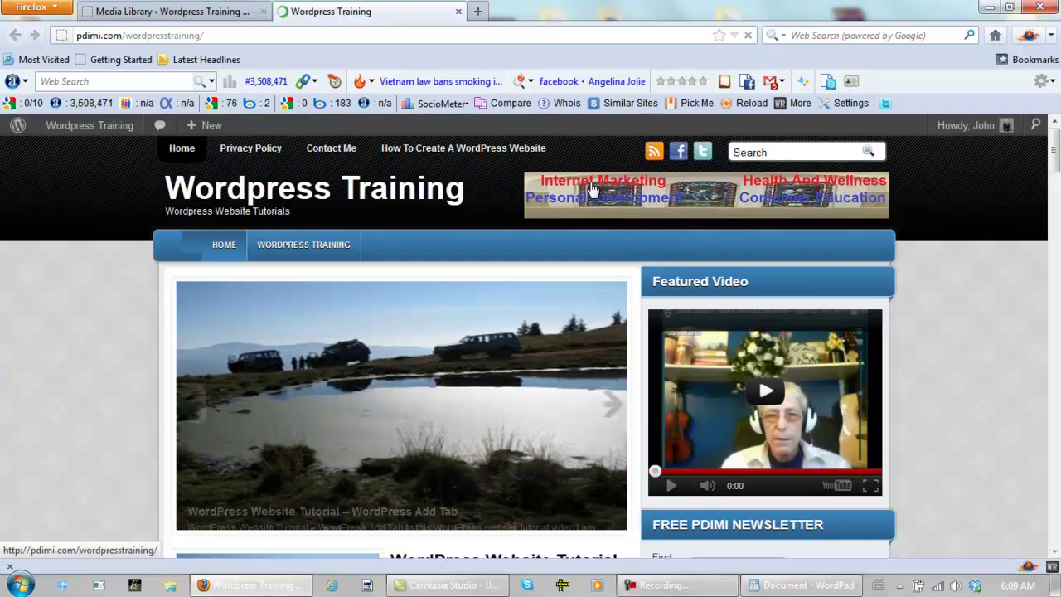
Return to the Media Library tab, open the theme's WorldWeb Options page, and find the Header Banner (468x60 px) setting
{"action": "left_click", "coordinate": [220, 13]}
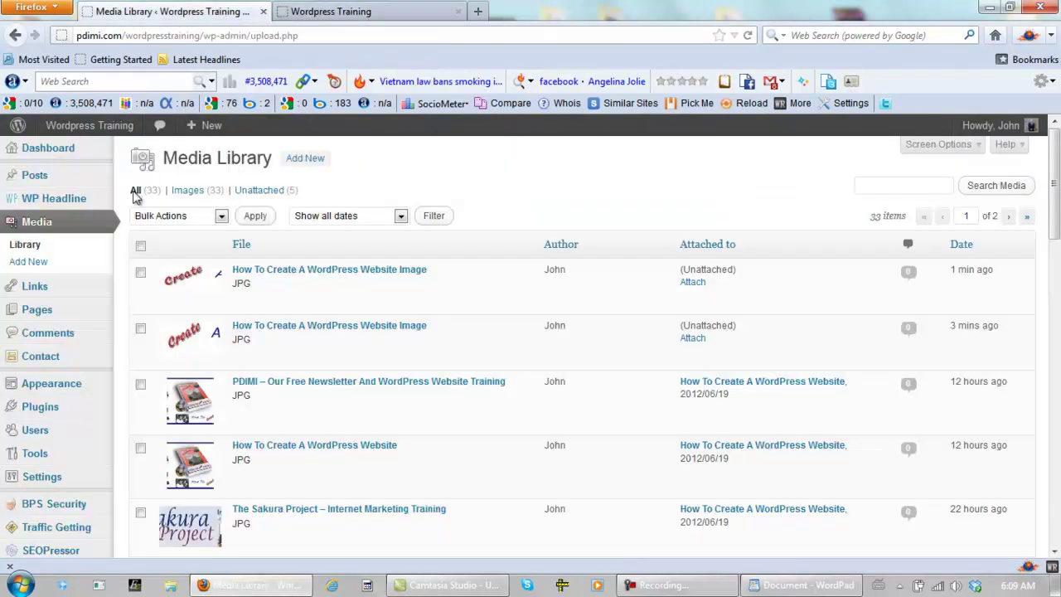
{"action": "mouse_move", "coordinate": [64, 387]}
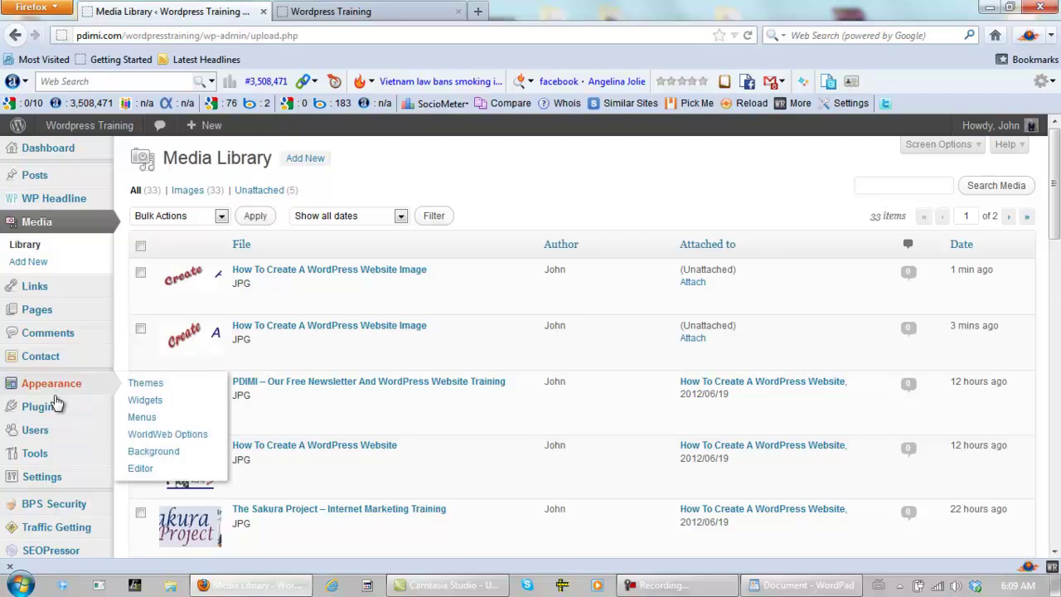
{"action": "left_click", "coordinate": [183, 439]}
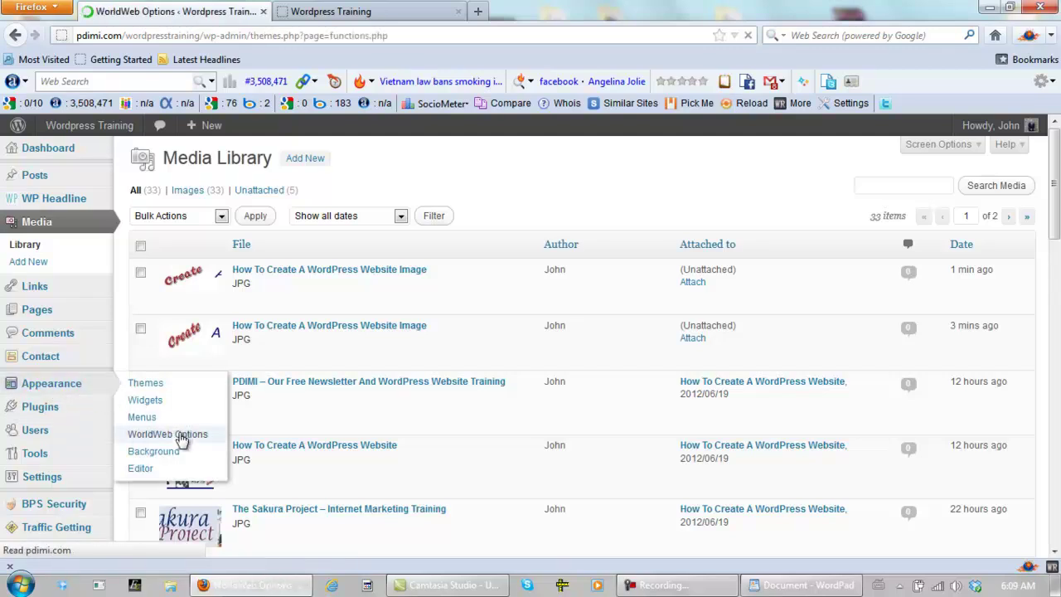
{"action": "scroll", "coordinate": [257, 352], "scroll_direction": "down", "scroll_amount": 5}
{"action": "scroll", "coordinate": [257, 348], "scroll_direction": "down", "scroll_amount": 4}
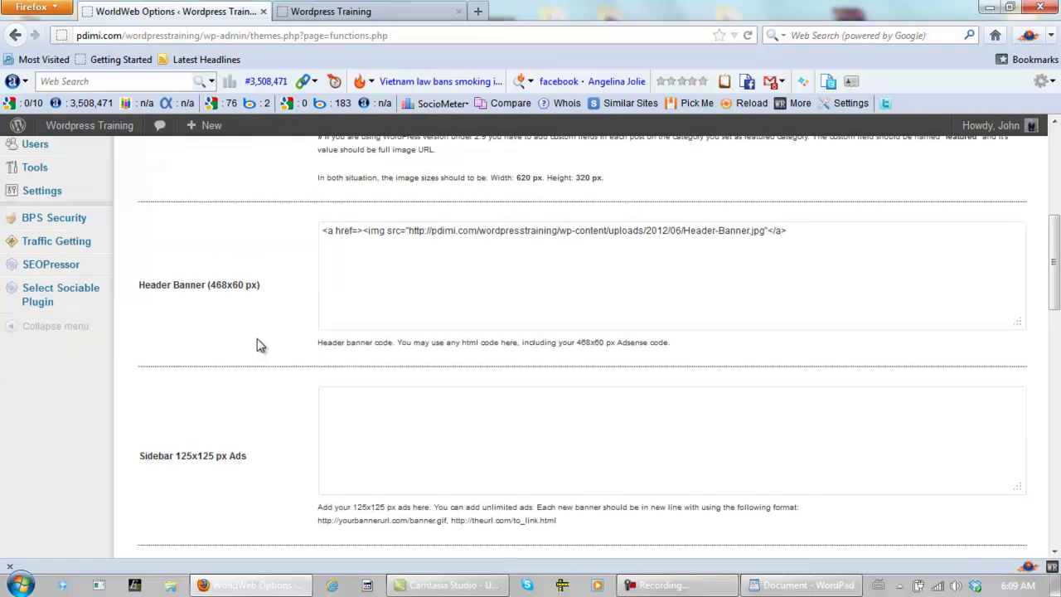
{"action": "scroll", "coordinate": [257, 345], "scroll_direction": "up", "scroll_amount": 2}
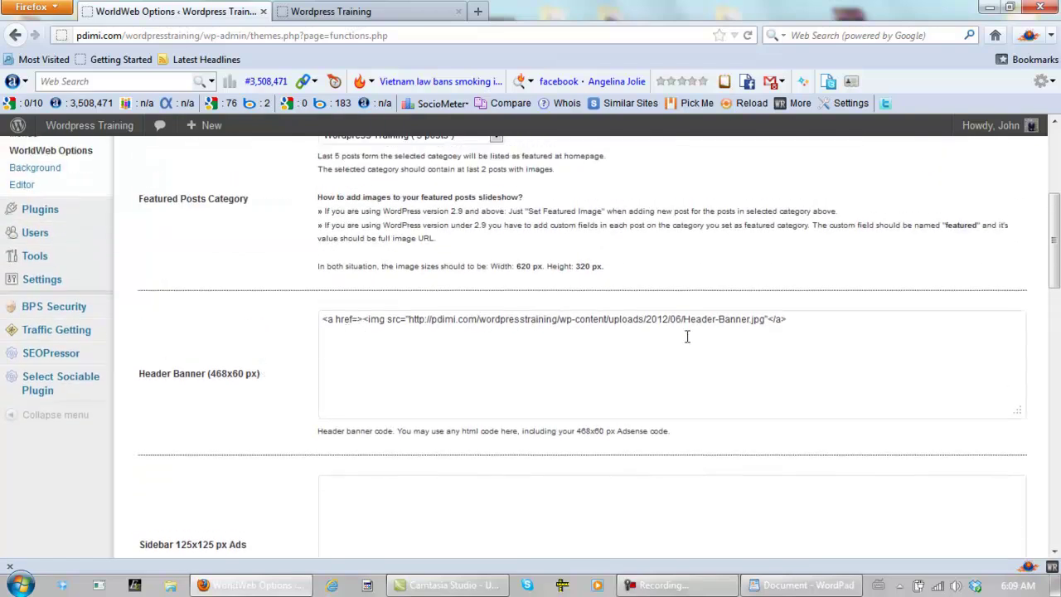
Copy the full Header Banner code and paste it into the WordPad document below the image URL
{"action": "left_click_drag", "start_coordinate": [798, 319], "coordinate": [311, 306]}
{"action": "right_click", "coordinate": [367, 323]}
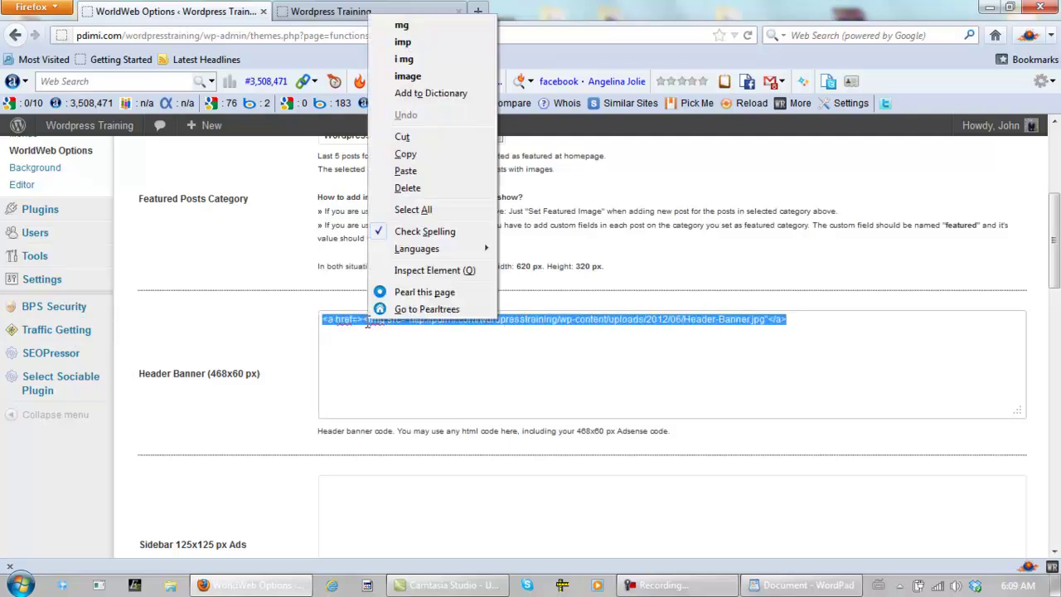
{"action": "left_click", "coordinate": [421, 155]}
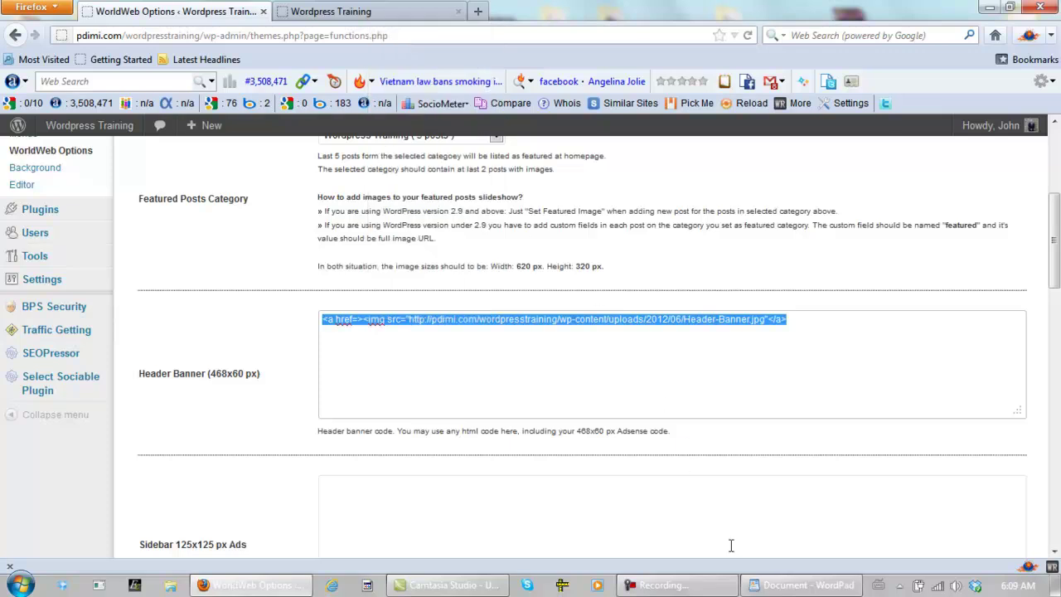
{"action": "left_click", "coordinate": [784, 587]}
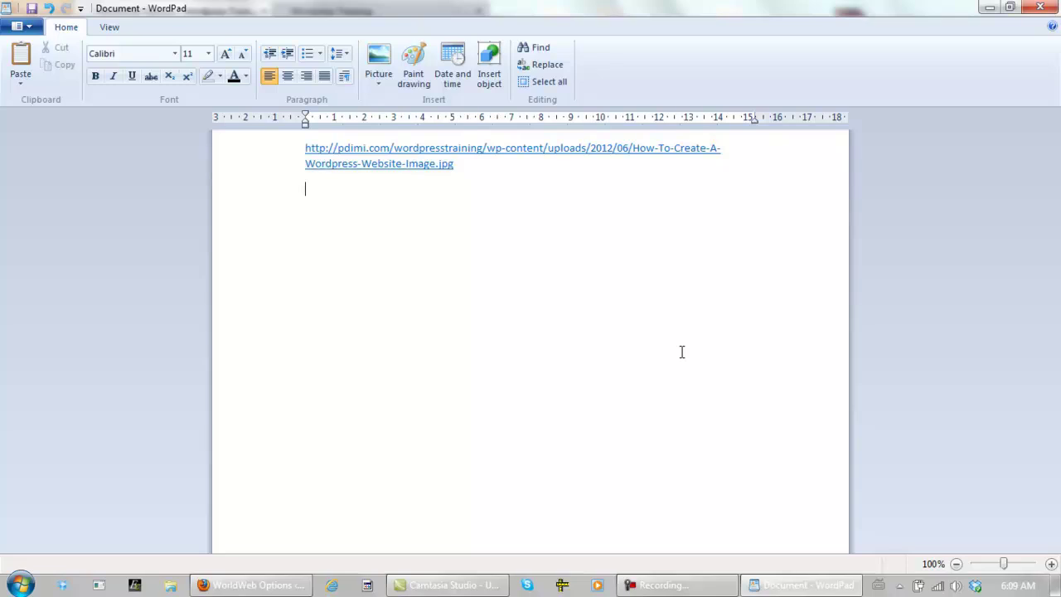
{"action": "key", "text": "ctrl+v"}
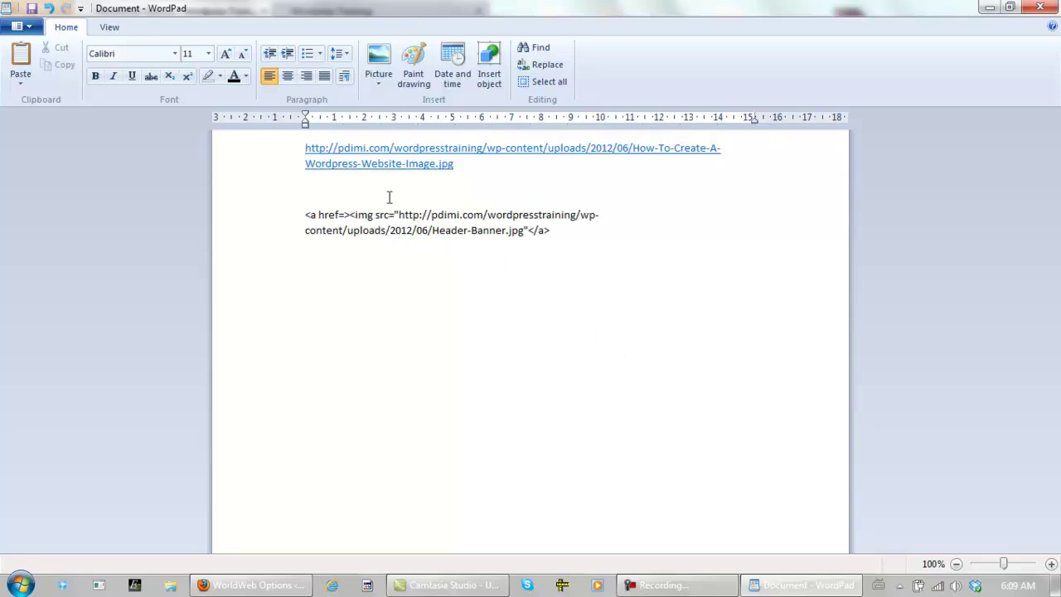
Delete the Header-Banner.jpg URL from between the src quotation marks in the pasted banner code
{"action": "left_click_drag", "start_coordinate": [280, 149], "coordinate": [284, 168]}
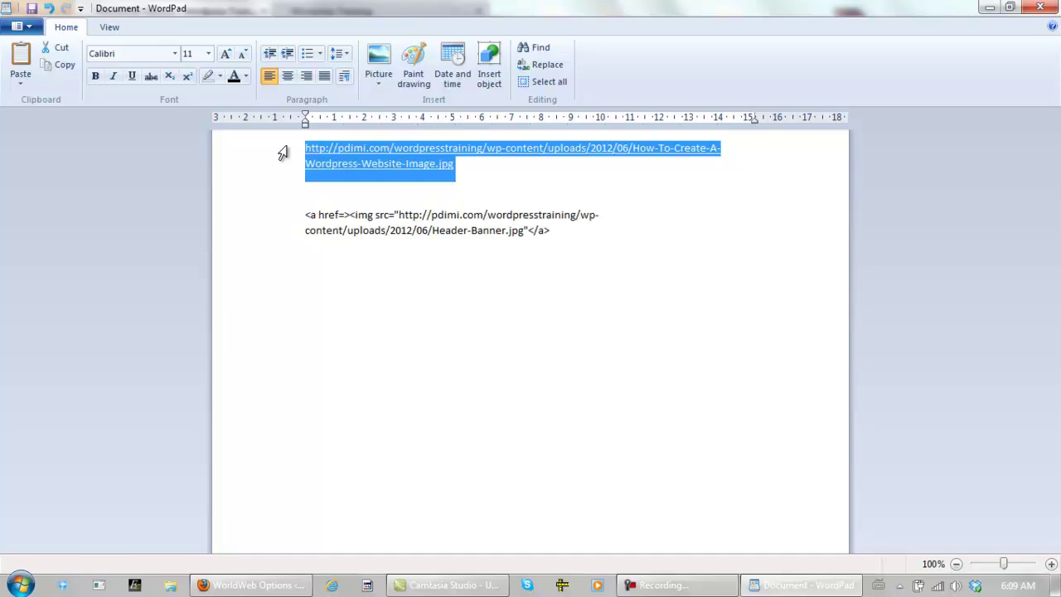
{"action": "left_click", "coordinate": [399, 213]}
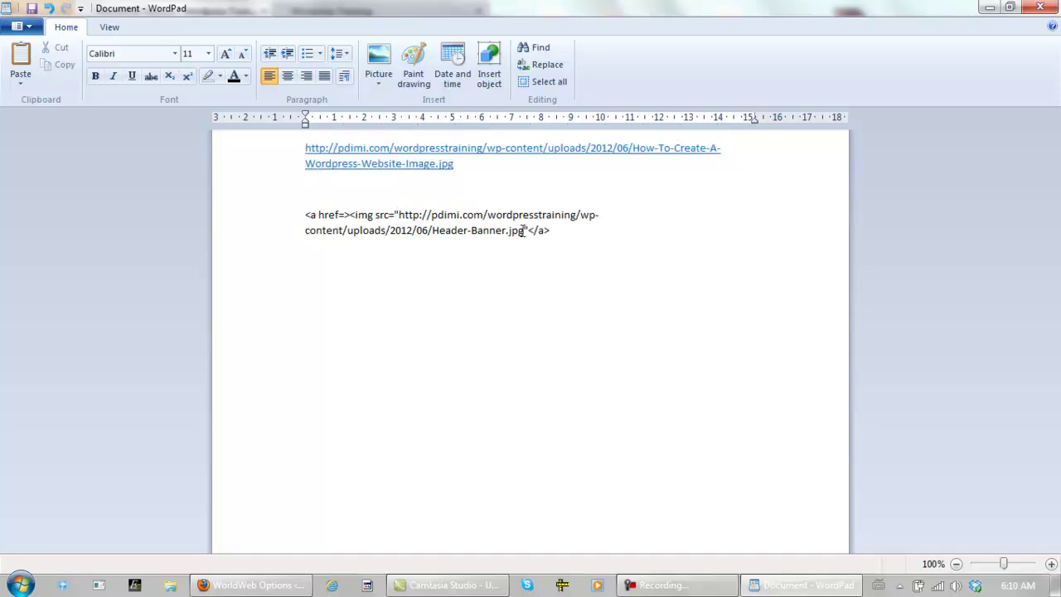
{"action": "left_click_drag", "start_coordinate": [524, 230], "coordinate": [408, 214]}
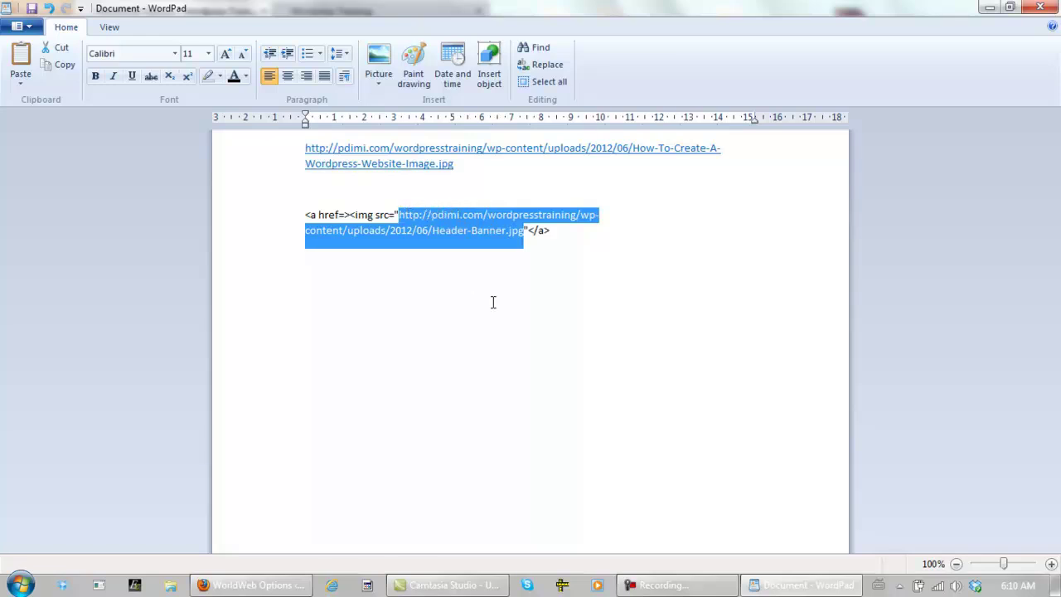
{"action": "key", "text": "Delete"}
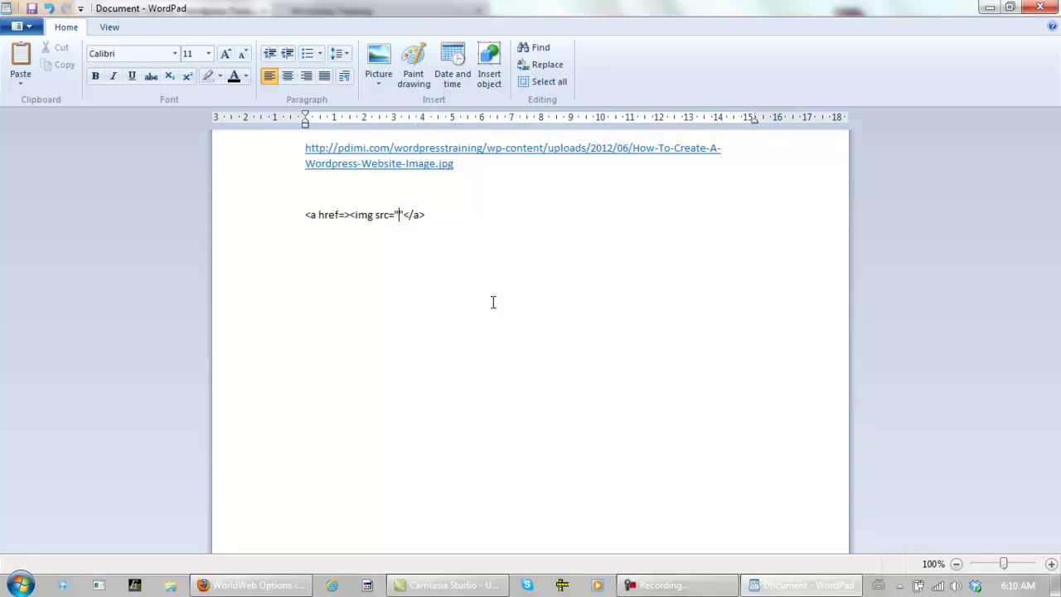
Write the empty banner code <a href=><img src=""</a> on a new line below the existing one
{"action": "left_click", "coordinate": [445, 221]}
{"action": "key", "text": "Return"}
{"action": "type", "text": "<a href"}
{"action": "type", "text": "=><img"}
{"action": "type", "text": "src=\"\"</a>"}
{"action": "left_click", "coordinate": [398, 239]}
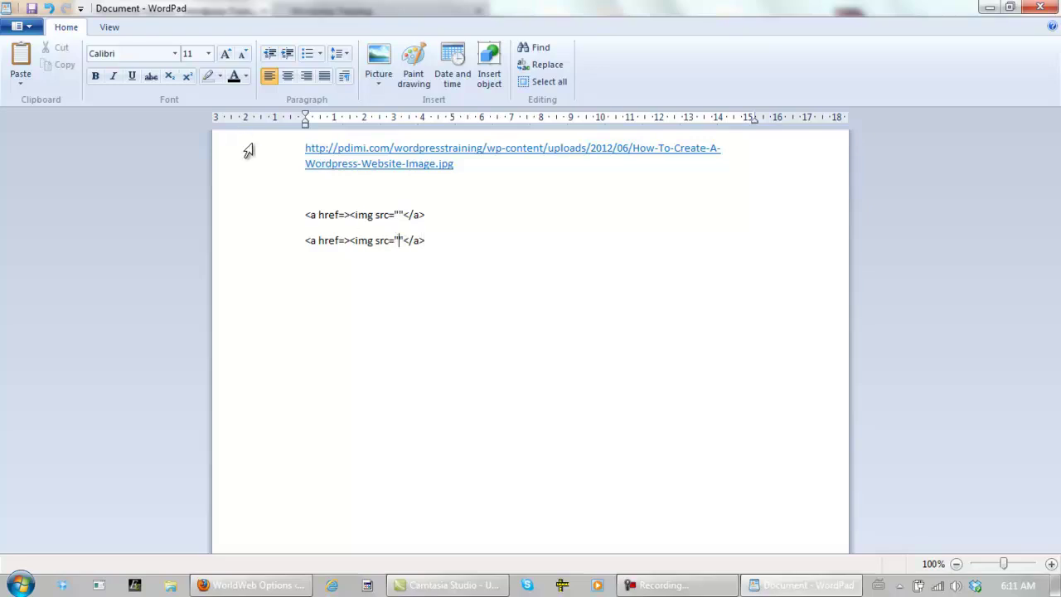
Copy the uploaded image's URL between the second code line's src quotation marks and remove the extra line break after it
{"action": "left_click_drag", "start_coordinate": [277, 154], "coordinate": [278, 166]}
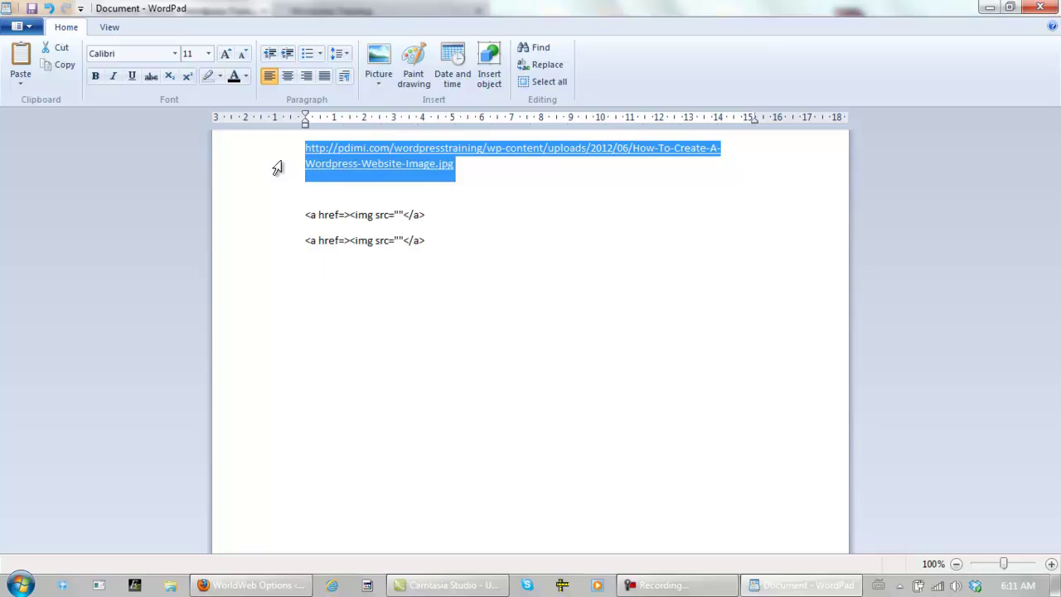
{"action": "right_click", "coordinate": [277, 168]}
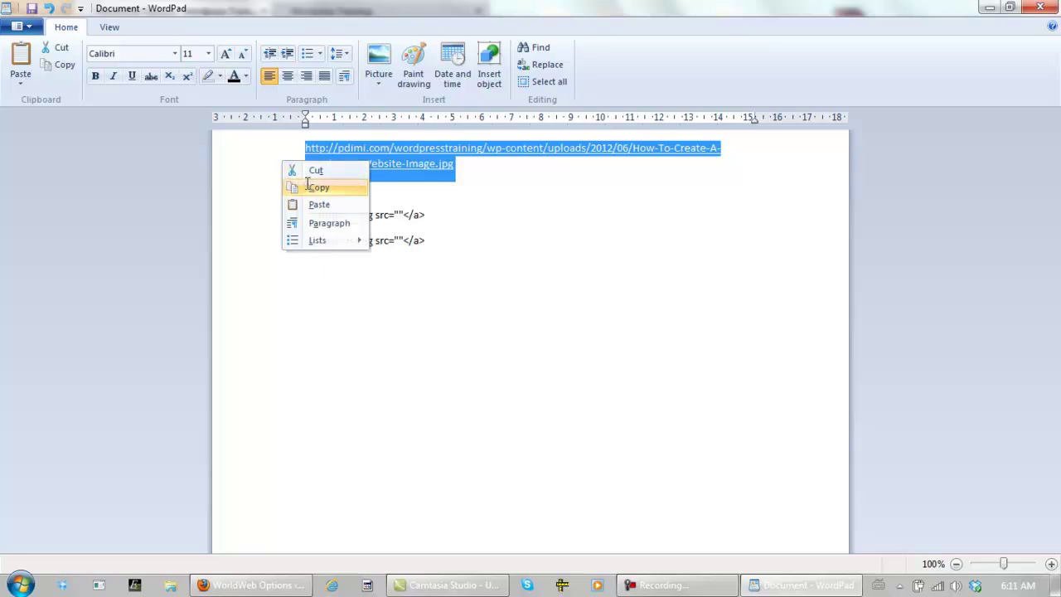
{"action": "left_click", "coordinate": [306, 185]}
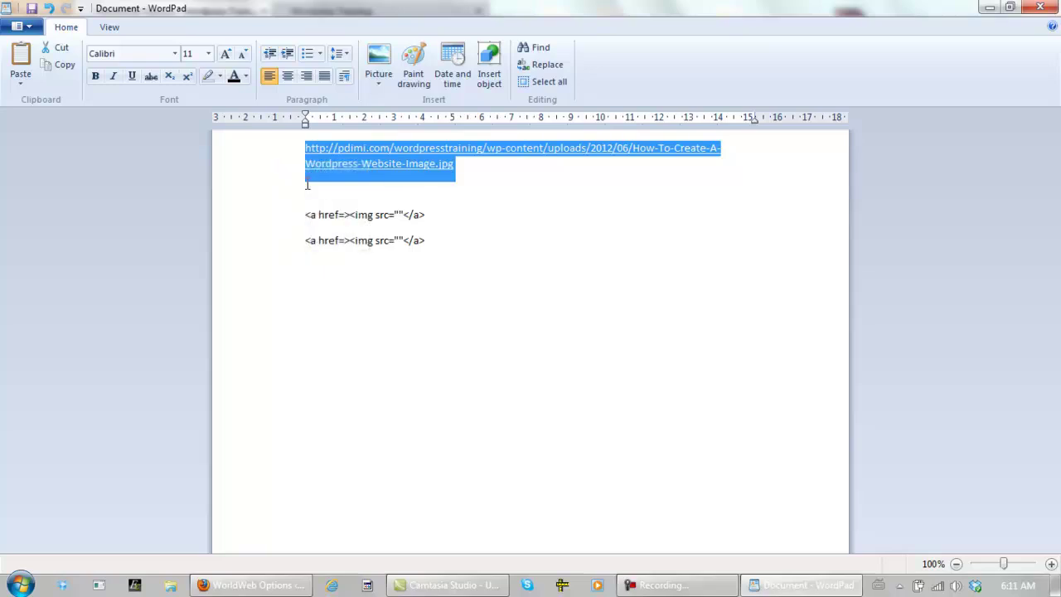
{"action": "left_click", "coordinate": [399, 239]}
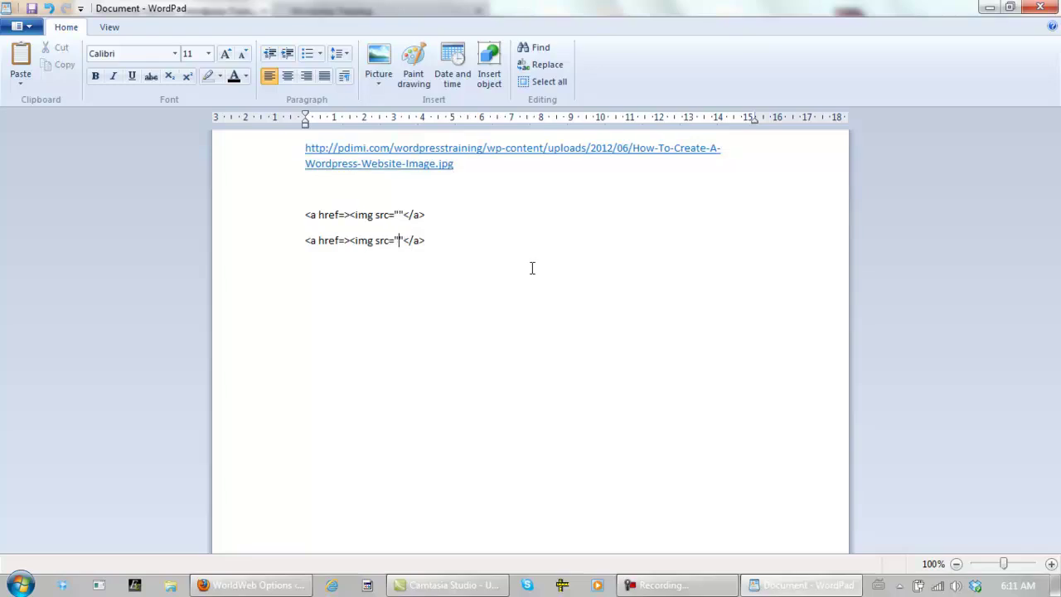
{"action": "key", "text": "ctrl+v"}
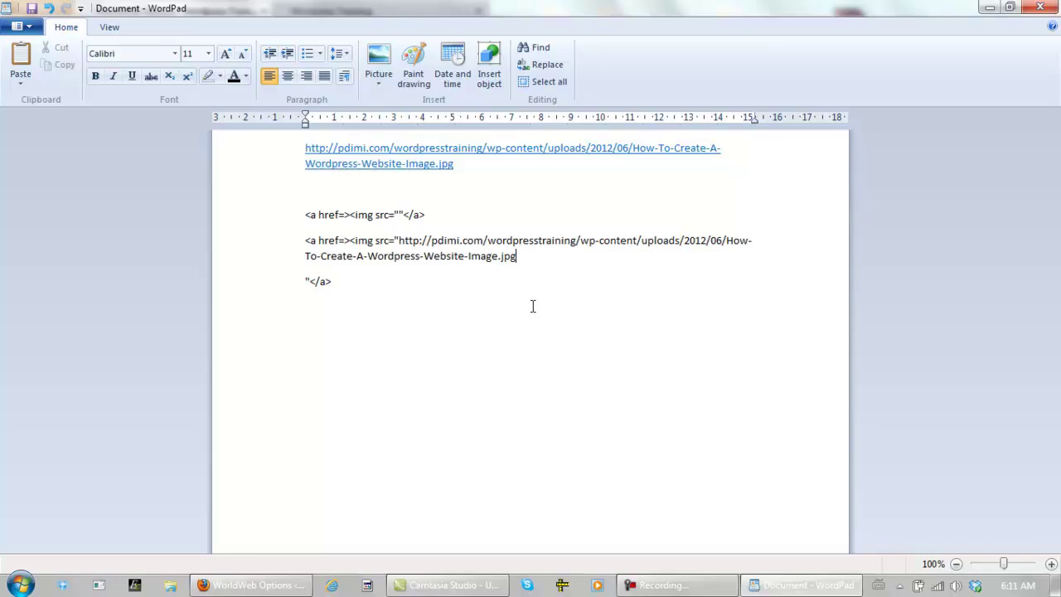
{"action": "key", "text": "Delete"}
Copy the completed banner code from WordPad and replace the Header Banner code in Firefox's WorldWeb Options page with it
{"action": "left_click_drag", "start_coordinate": [299, 245], "coordinate": [296, 263]}
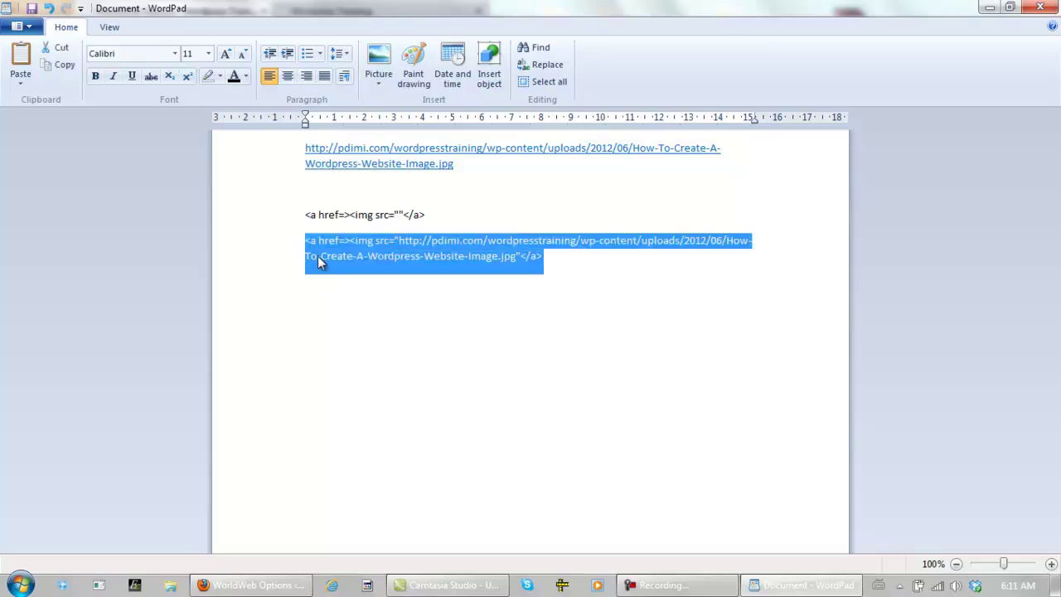
{"action": "right_click", "coordinate": [317, 256]}
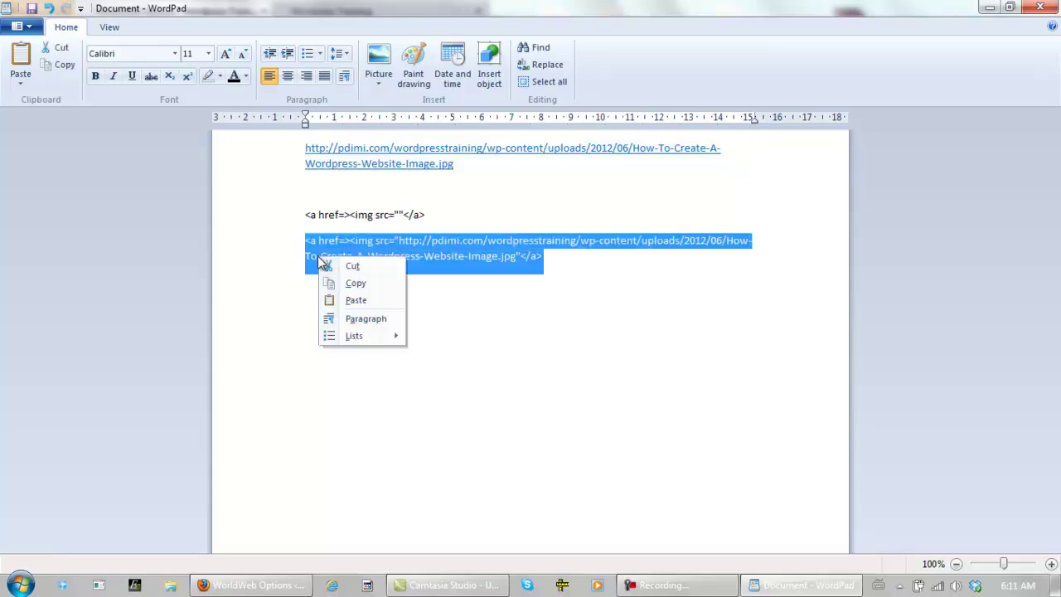
{"action": "left_click", "coordinate": [363, 283]}
{"action": "left_click", "coordinate": [253, 586]}
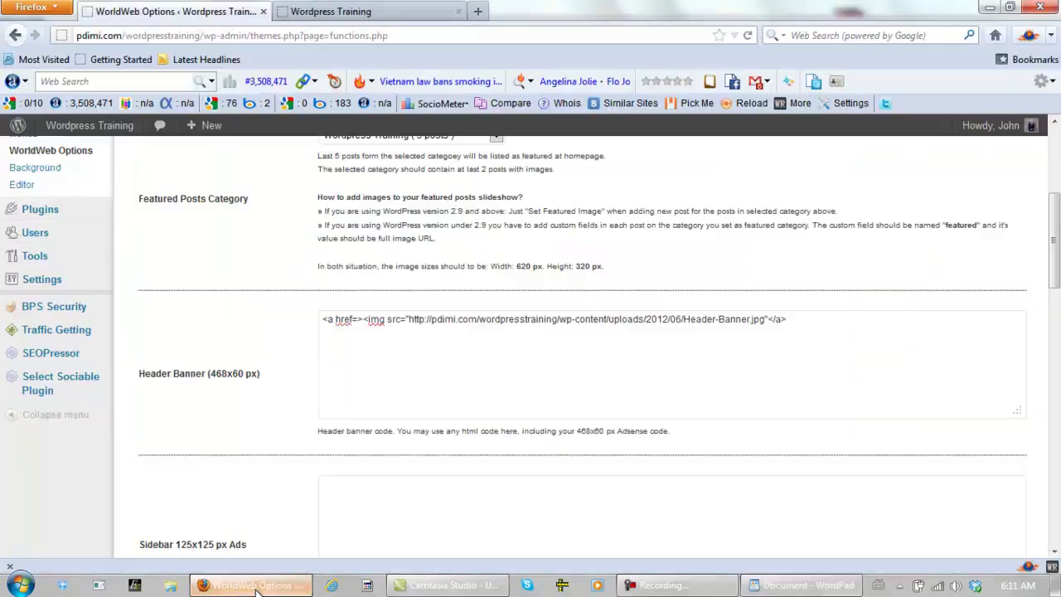
{"action": "key", "text": "ctrl+a"}
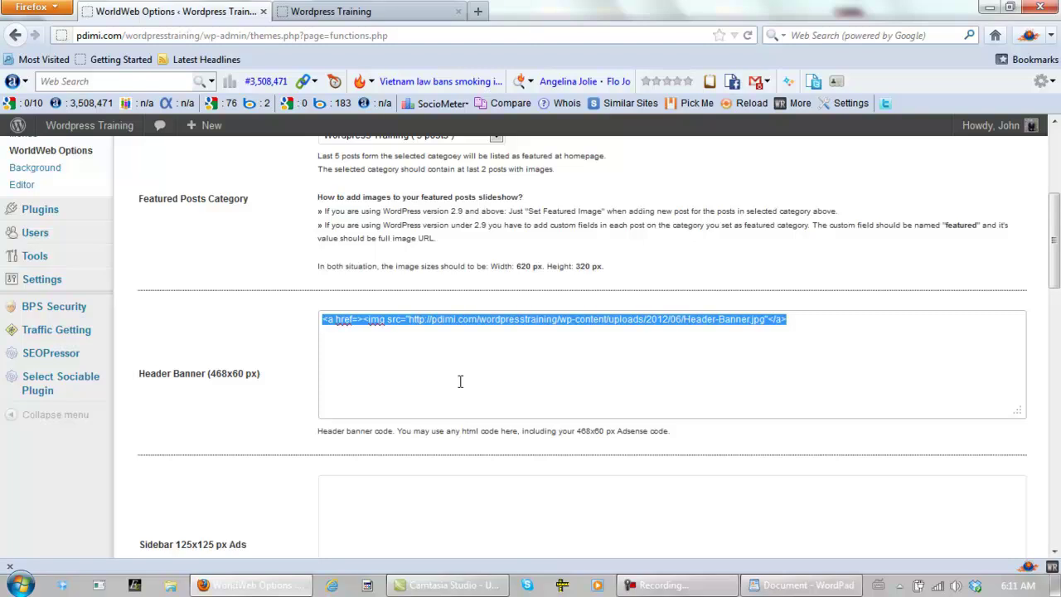
{"action": "key", "text": "ctrl+v"}
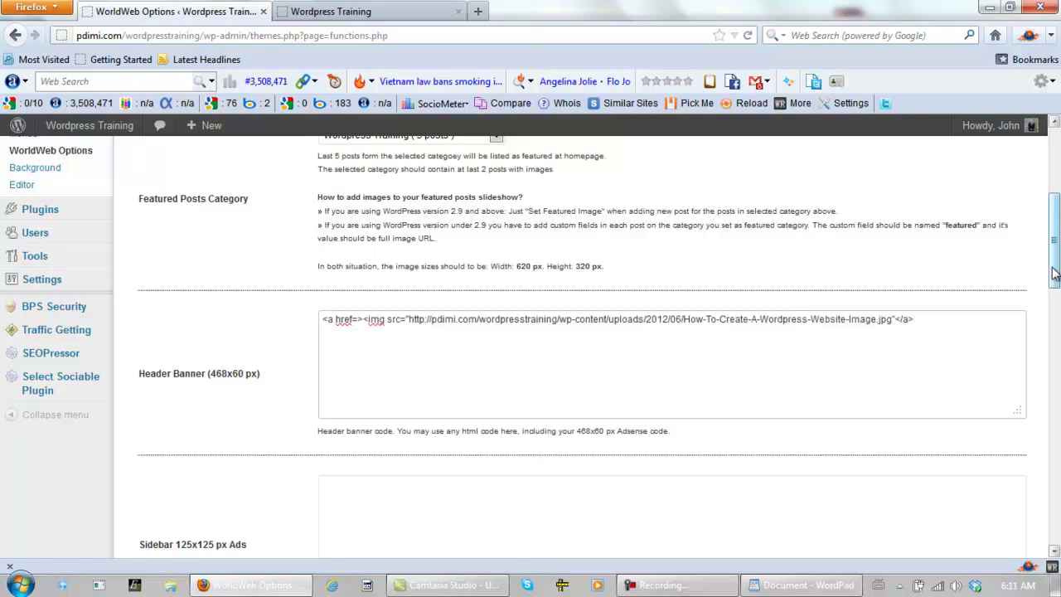
Save the theme option changes and reload the site's front page to check the header banner
{"action": "left_click_drag", "start_coordinate": [1055, 282], "coordinate": [1056, 527]}
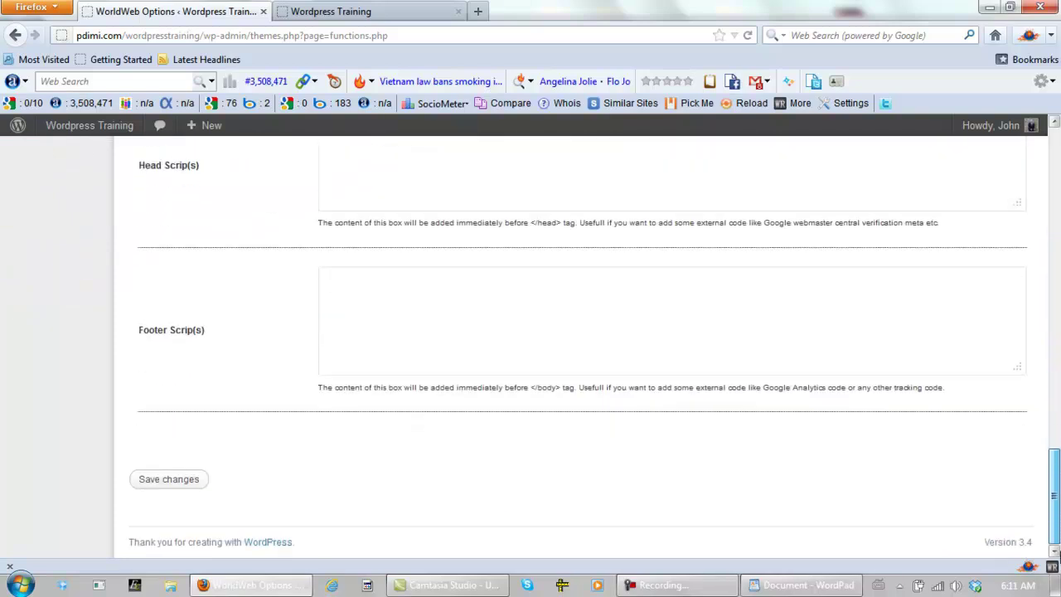
{"action": "left_click", "coordinate": [179, 489]}
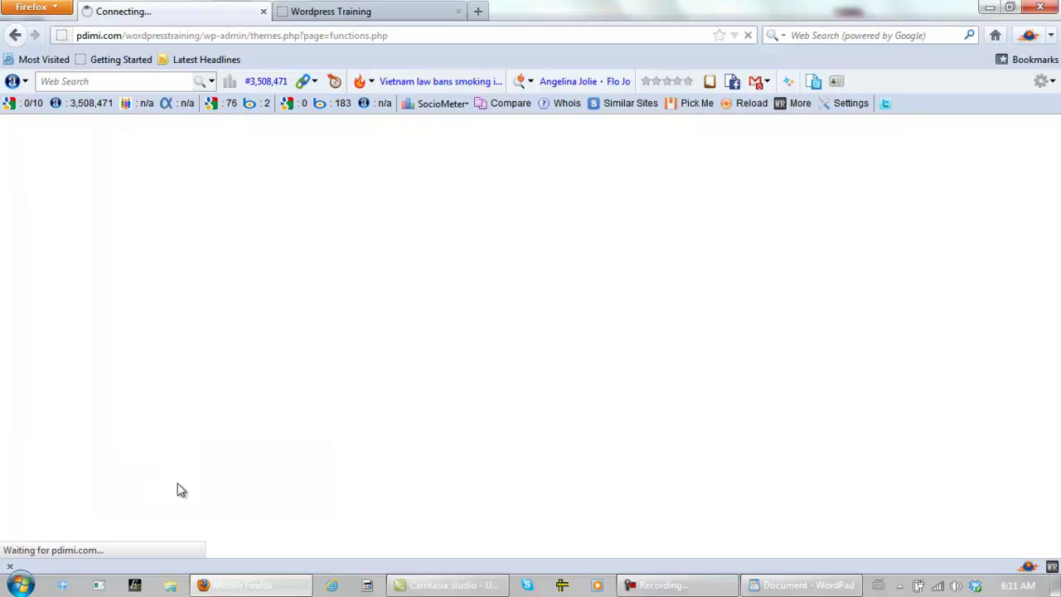
{"action": "left_click", "coordinate": [394, 15]}
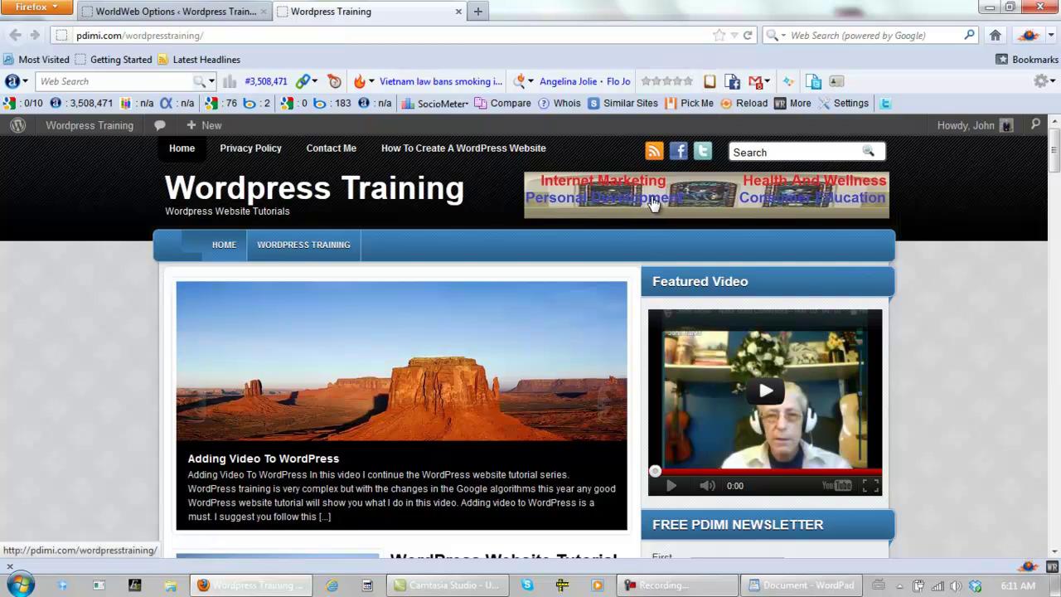
{"action": "left_click", "coordinate": [749, 38]}
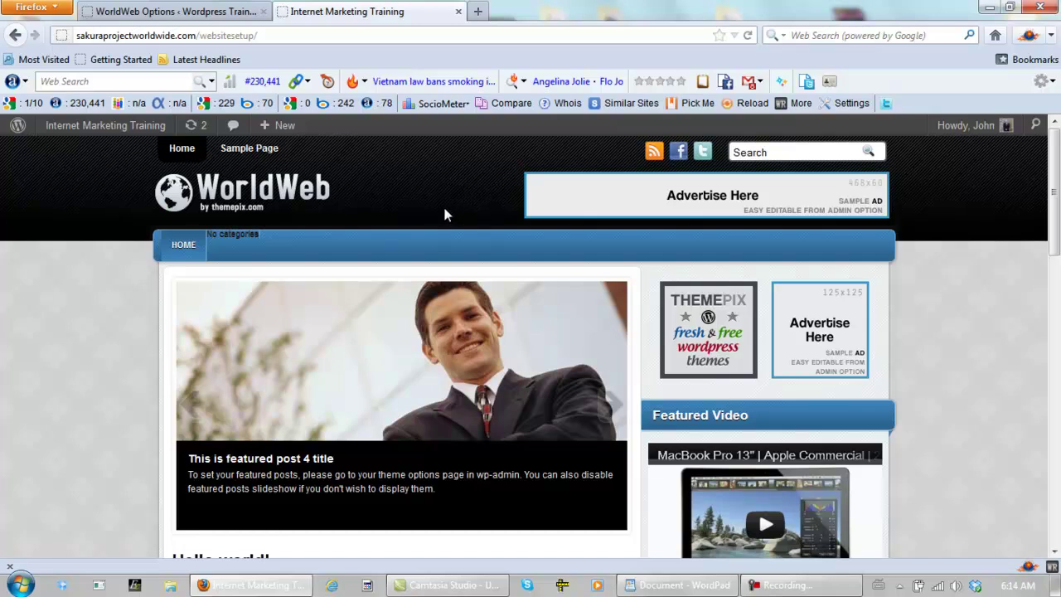
Open the Internet Marketing Training site's new media upload page and upload the JPG How To Create A Wordpress Website Image from the desktop
{"action": "mouse_move", "coordinate": [100, 125]}
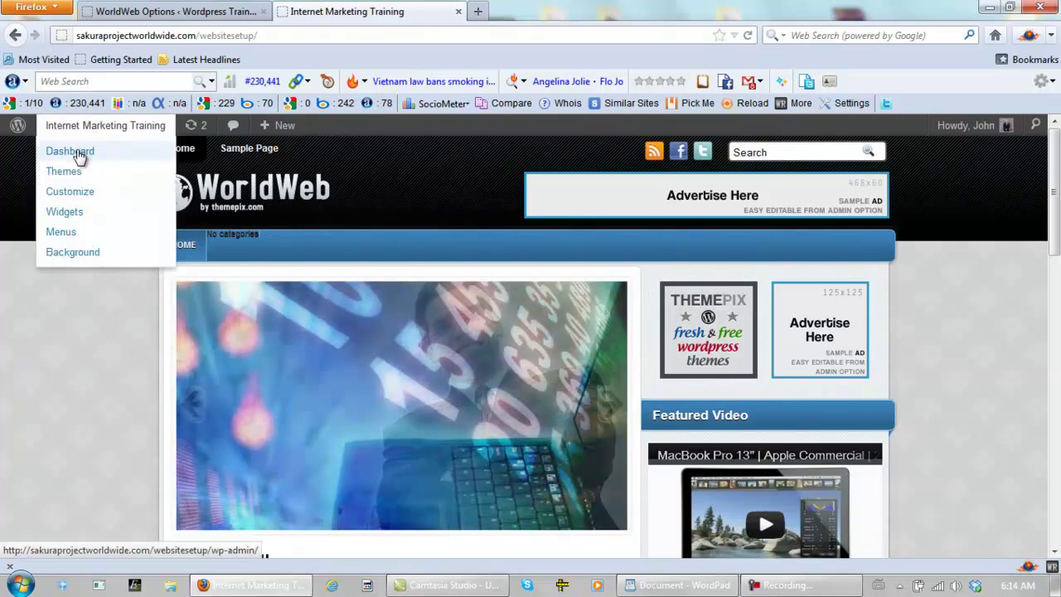
{"action": "left_click", "coordinate": [79, 156]}
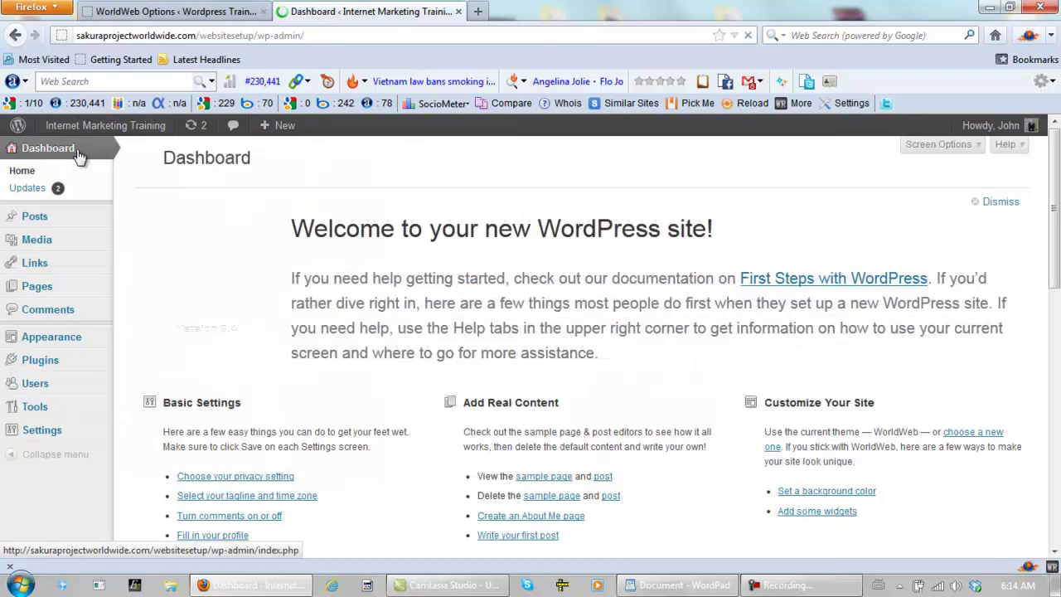
{"action": "mouse_move", "coordinate": [40, 245]}
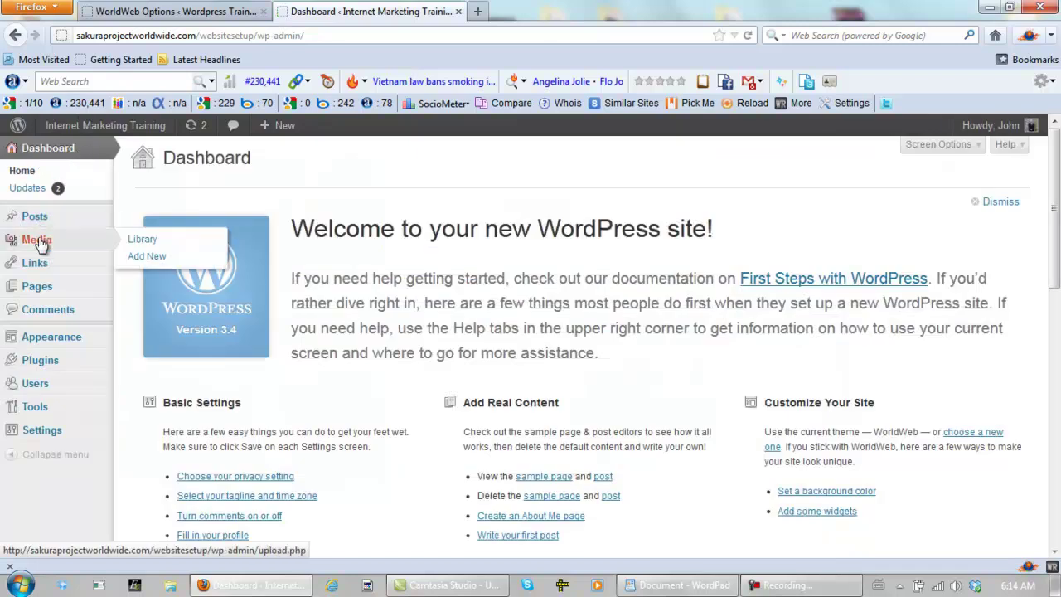
{"action": "left_click", "coordinate": [145, 259]}
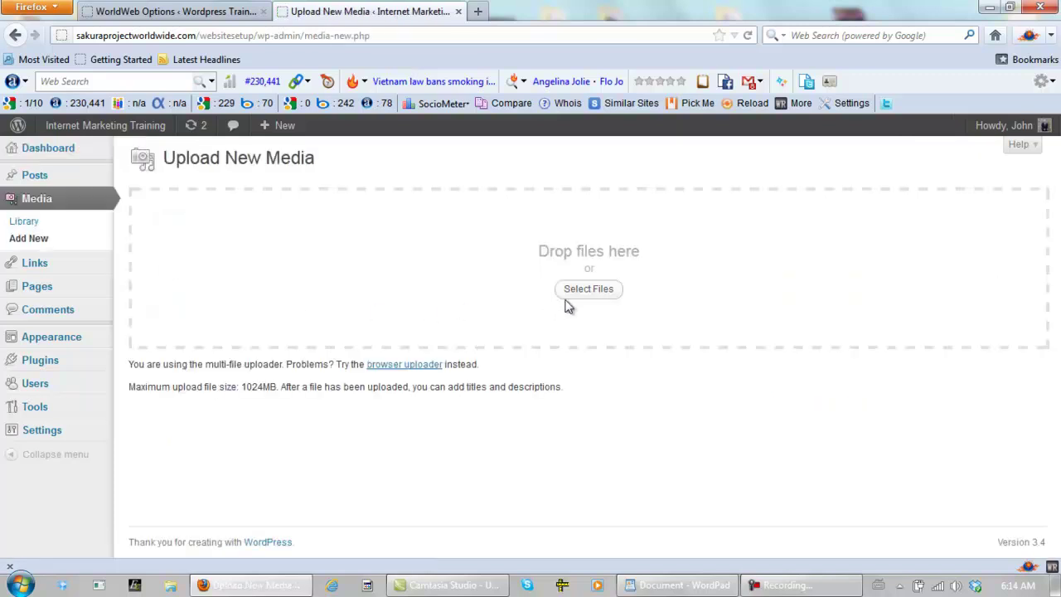
{"action": "left_click", "coordinate": [590, 295]}
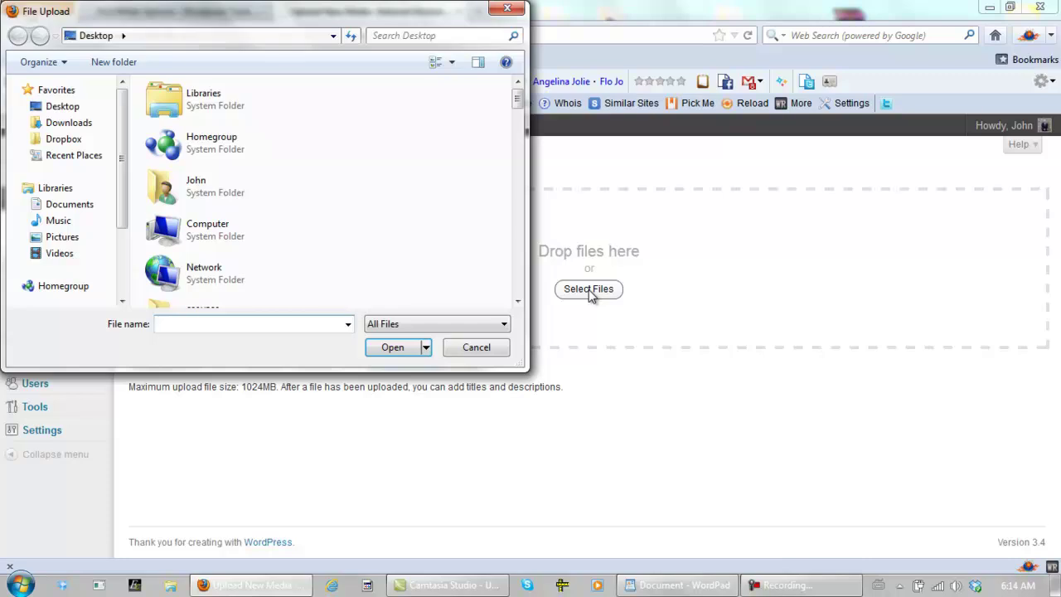
{"action": "left_click_drag", "start_coordinate": [517, 98], "coordinate": [515, 204]}
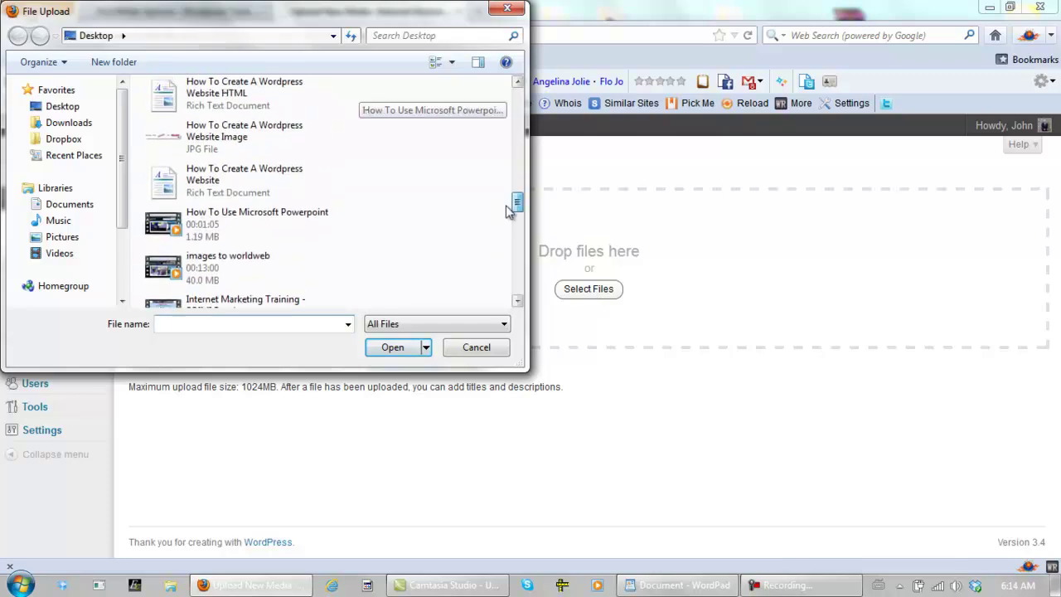
{"action": "left_click", "coordinate": [252, 133]}
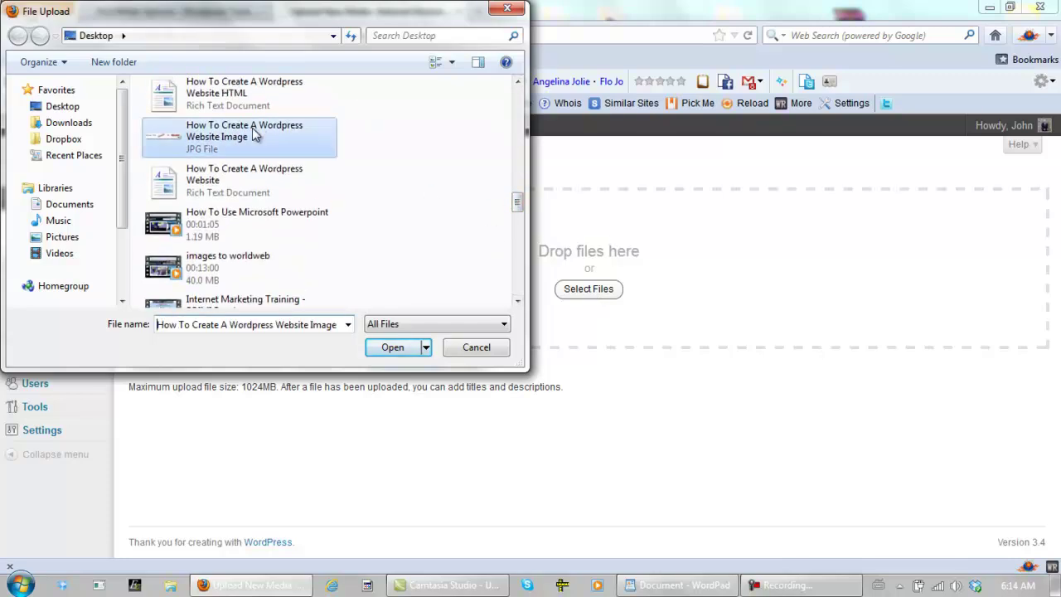
{"action": "left_click", "coordinate": [382, 348]}
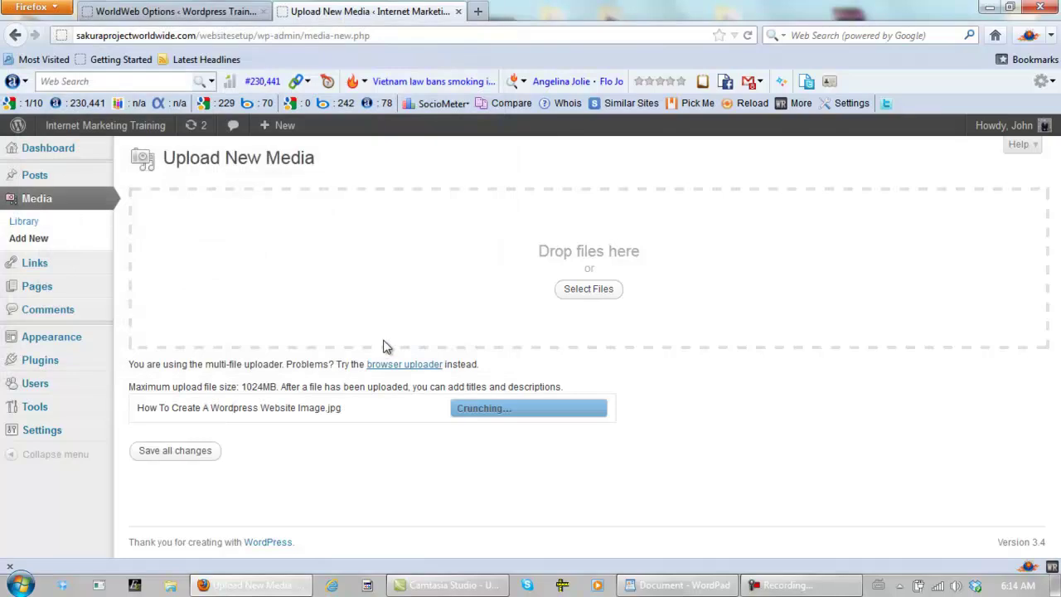
Copy the uploaded image's title, How To Create A Wordpress Website Image, into its Alternate Text
{"action": "scroll", "coordinate": [417, 286], "scroll_direction": "down", "scroll_amount": 3}
{"action": "left_click_drag", "start_coordinate": [442, 274], "coordinate": [232, 282]}
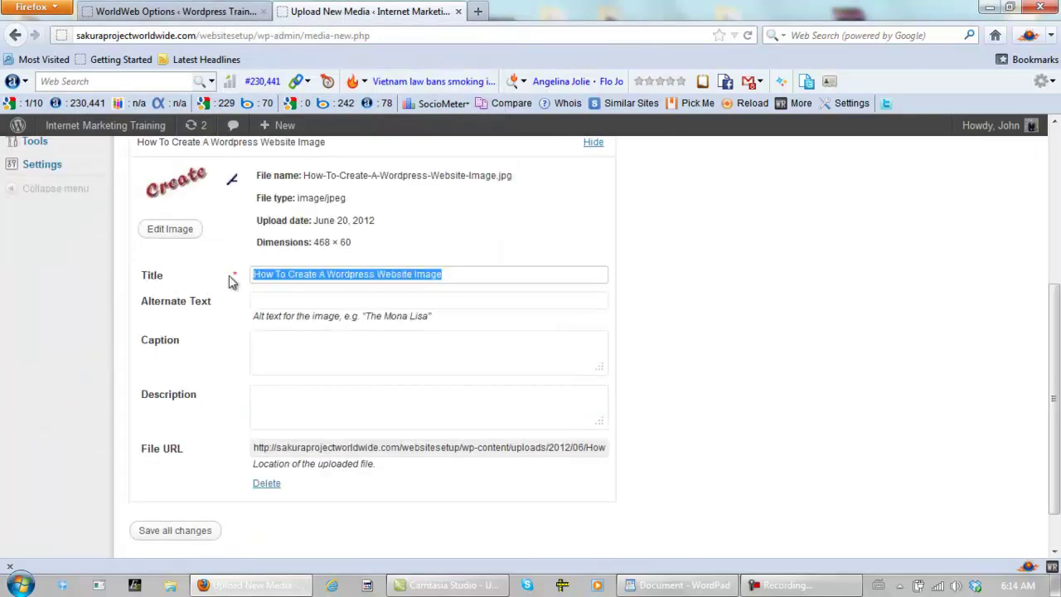
{"action": "left_click", "coordinate": [289, 296]}
{"action": "key", "text": "ctrl+v"}
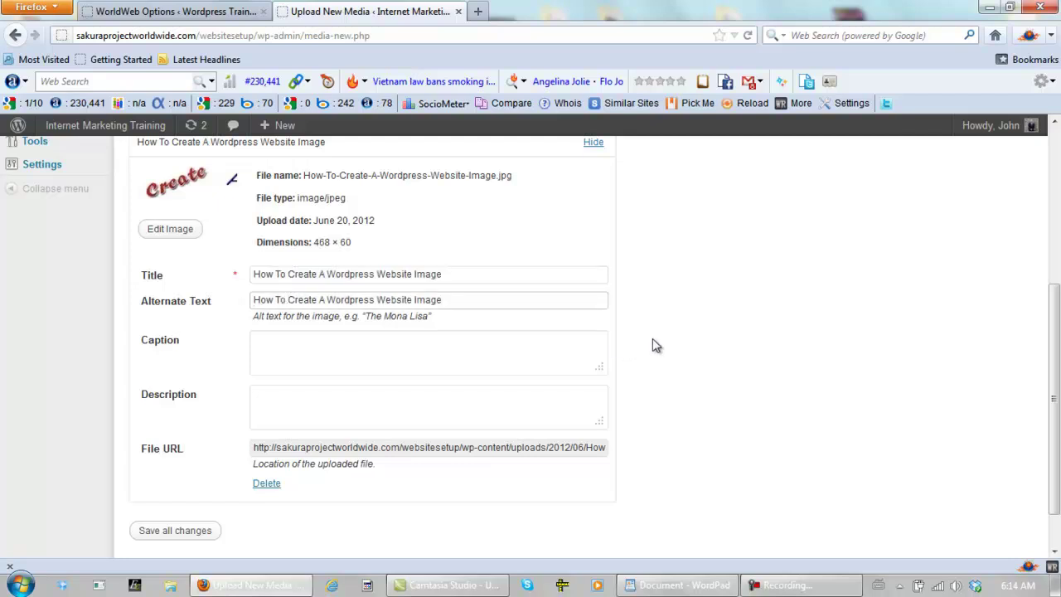
Copy the uploaded image's File URL and paste it into the WordPad document below a few blank lines
{"action": "left_click", "coordinate": [511, 446]}
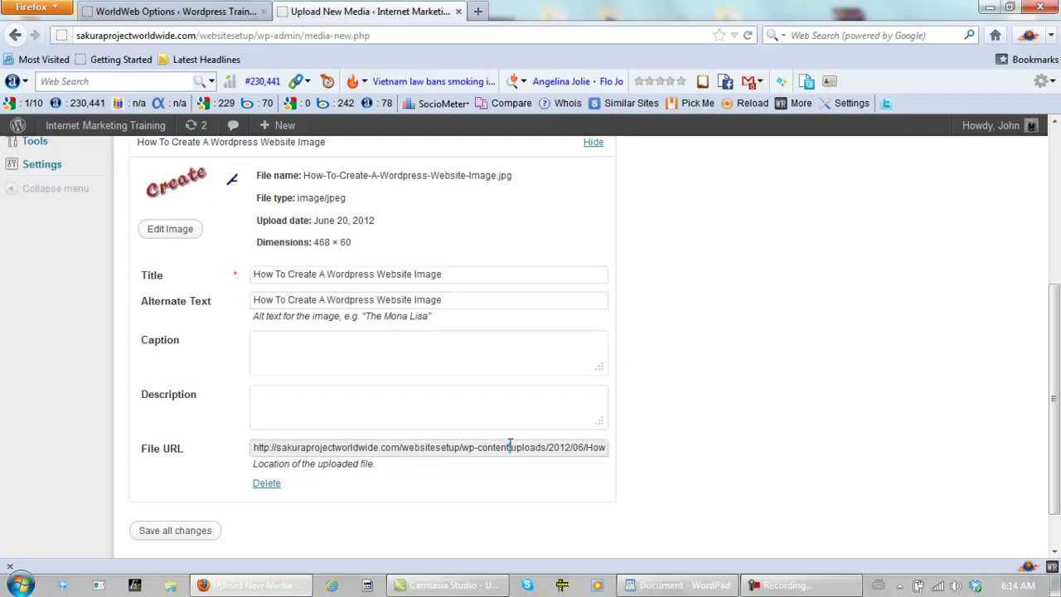
{"action": "right_click", "coordinate": [511, 447]}
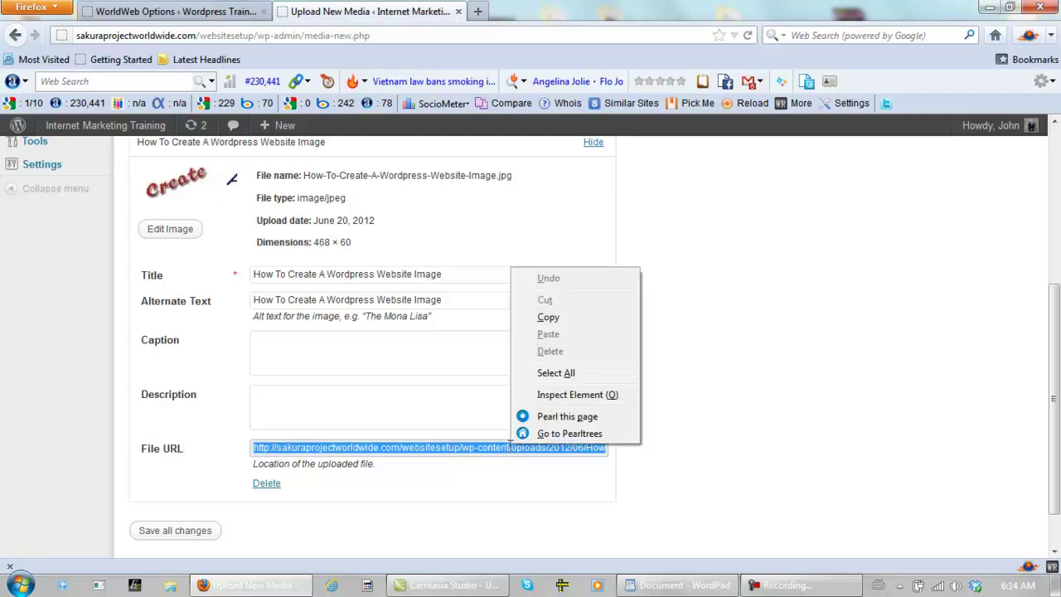
{"action": "left_click", "coordinate": [549, 318]}
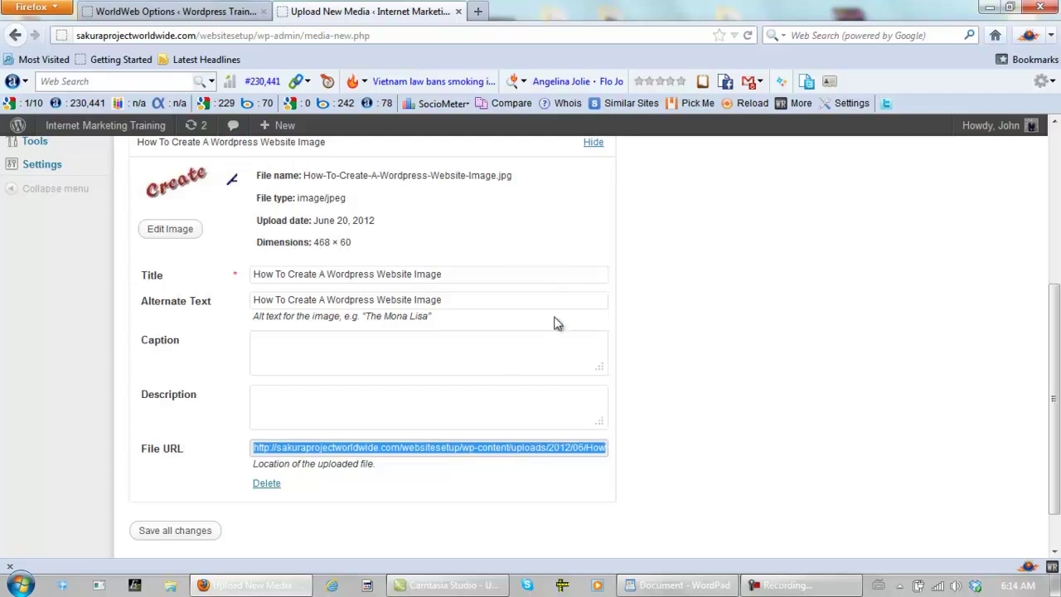
{"action": "left_click", "coordinate": [668, 585]}
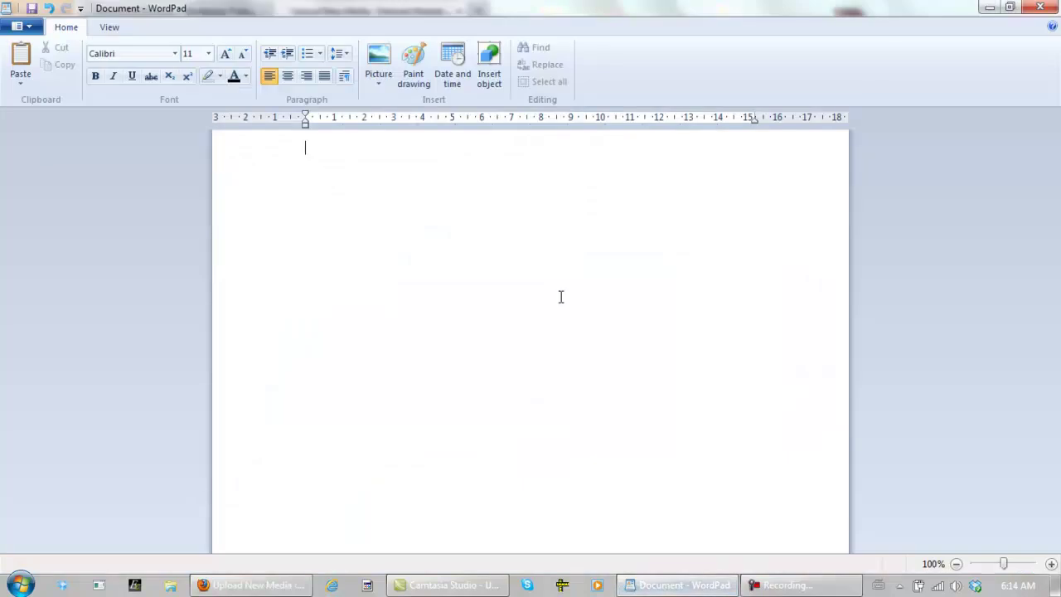
{"action": "key", "text": "Return"}
{"action": "key", "text": "Return"}
{"action": "key", "text": "Return"}
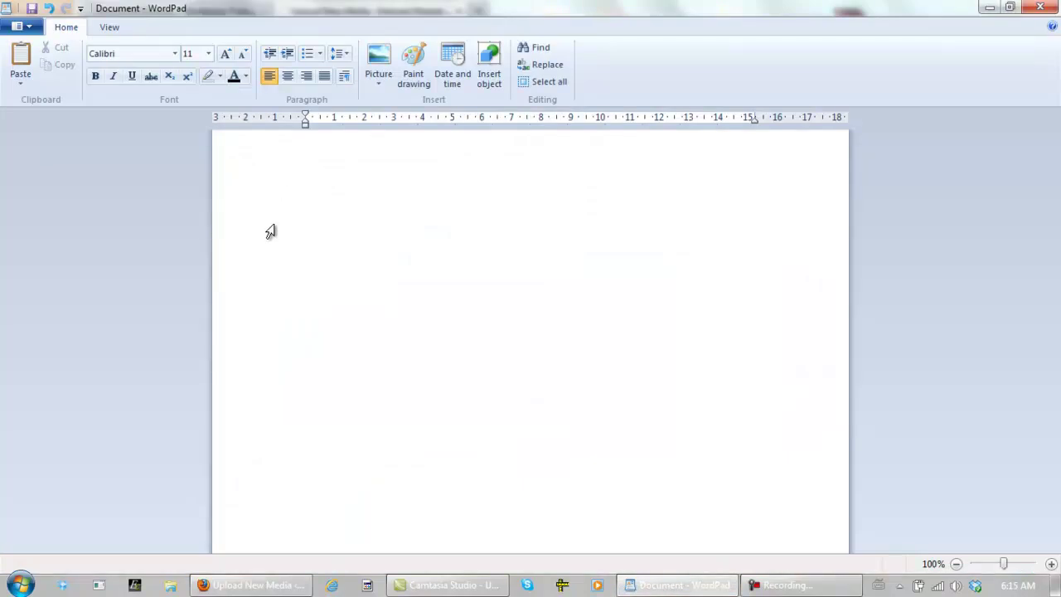
{"action": "key", "text": "ctrl+v"}
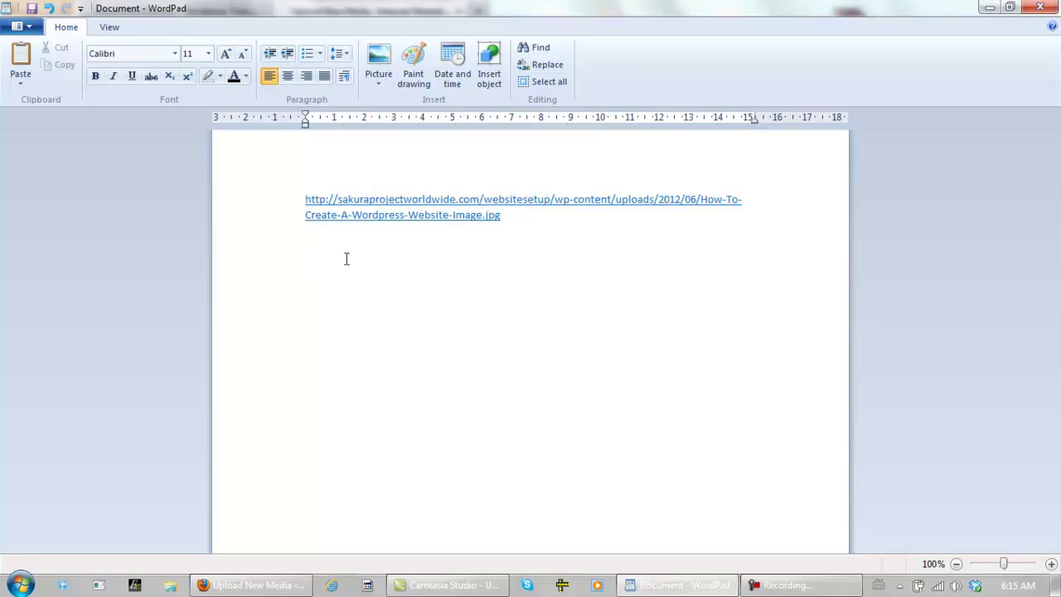
Paste the empty banner code <a href=><img src=""</a> below the URL and copy the URL between its src quotation marks without a line break
{"action": "key", "text": "ctrl+v"}
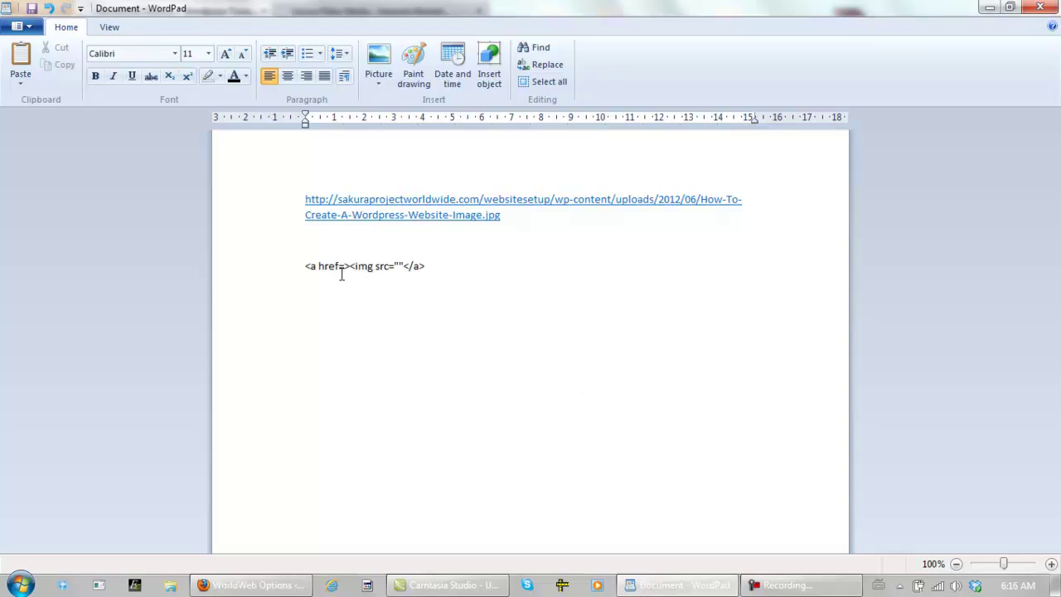
{"action": "left_click", "coordinate": [282, 204]}
{"action": "left_click_drag", "start_coordinate": [282, 217], "coordinate": [283, 223]}
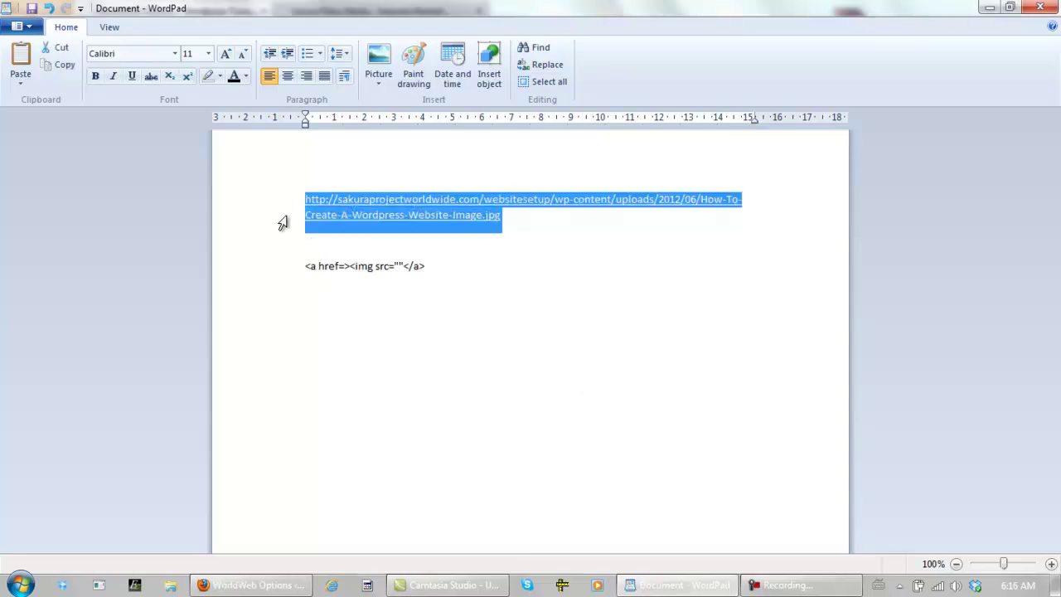
{"action": "right_click", "coordinate": [283, 223]}
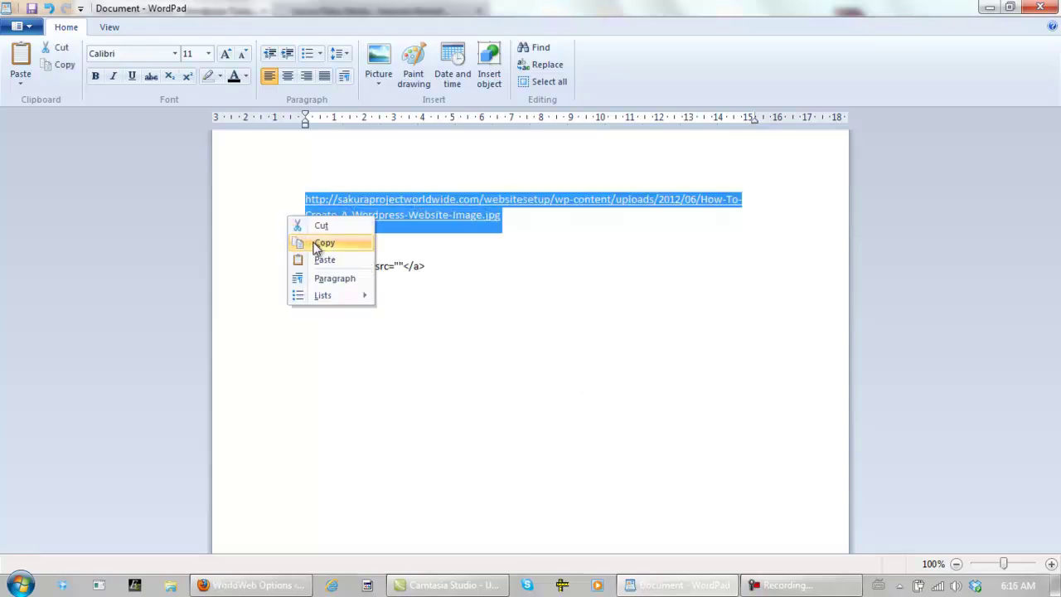
{"action": "left_click", "coordinate": [317, 241]}
{"action": "left_click", "coordinate": [399, 265]}
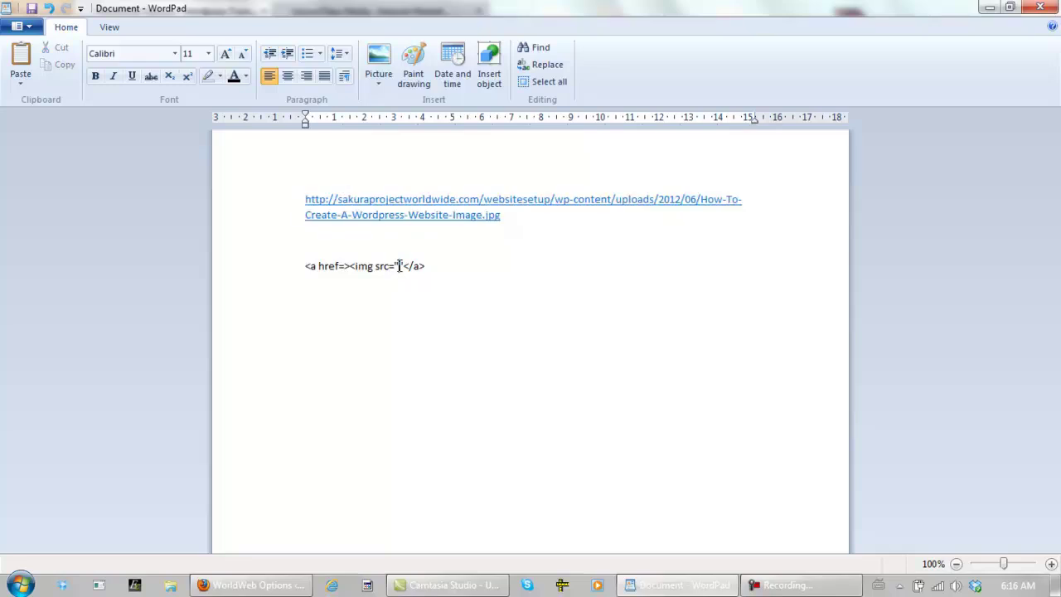
{"action": "key", "text": "ctrl+v"}
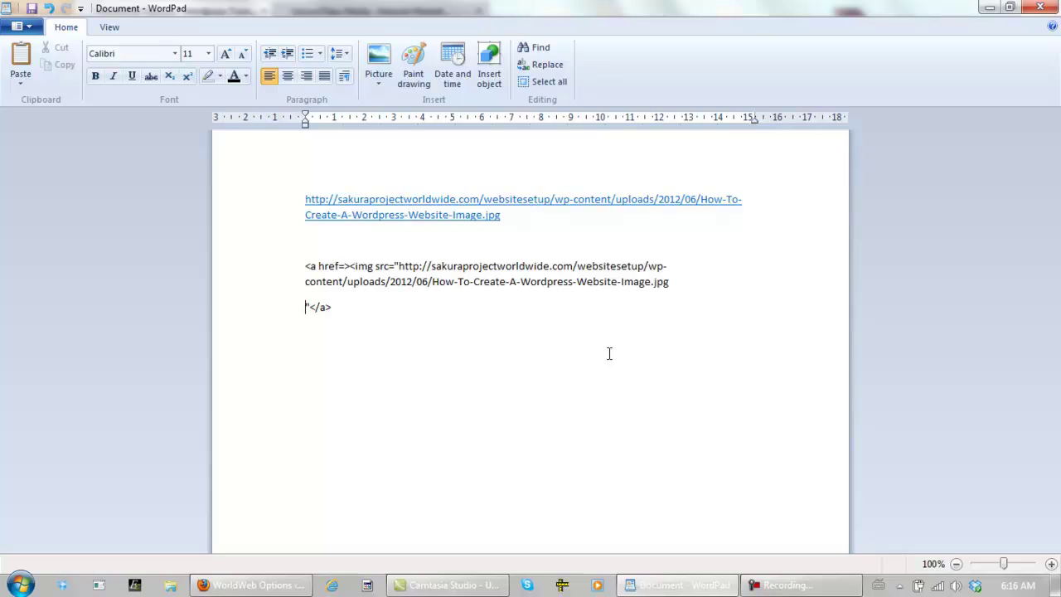
{"action": "key", "text": "BackSpace"}
Copy the completed banner code from the WordPad document
{"action": "left_click_drag", "start_coordinate": [274, 271], "coordinate": [280, 289]}
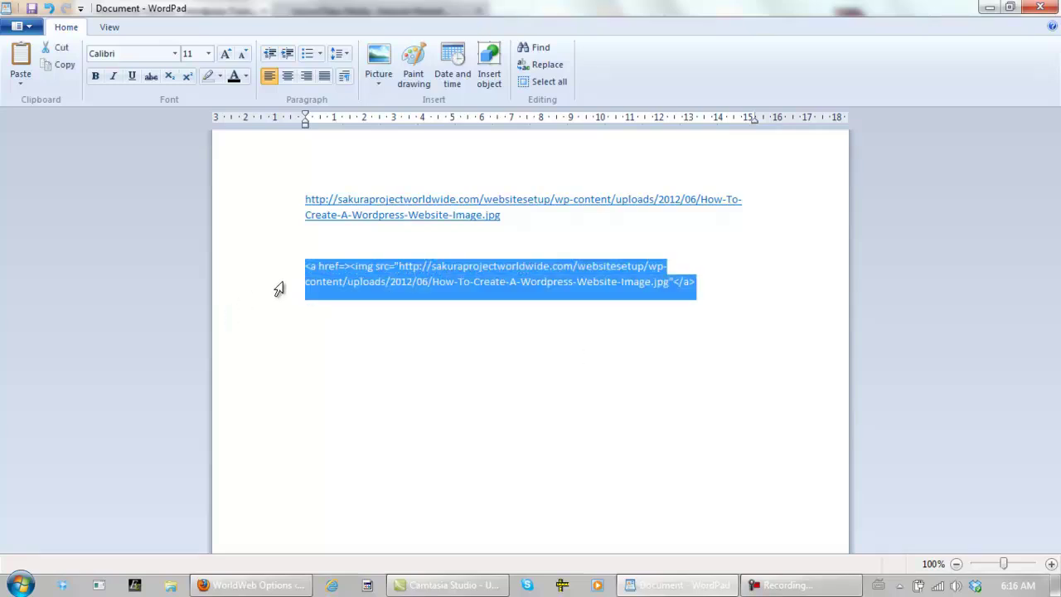
{"action": "right_click", "coordinate": [279, 288]}
{"action": "left_click", "coordinate": [325, 309]}
Switch to Firefox and save all changes to the uploaded image on the Upload New Media page
{"action": "left_click", "coordinate": [282, 574]}
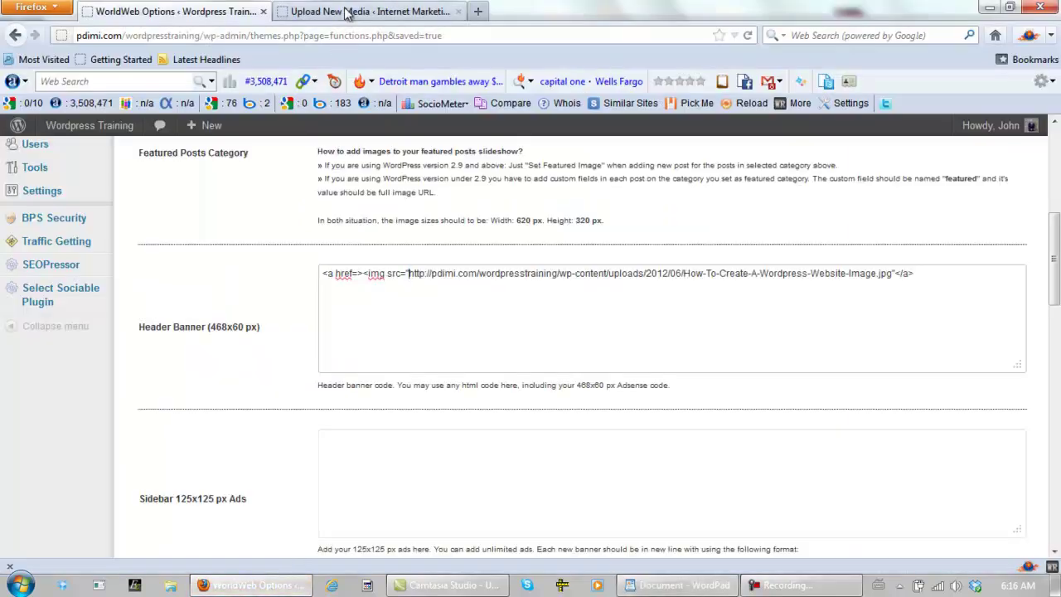
{"action": "left_click", "coordinate": [346, 14]}
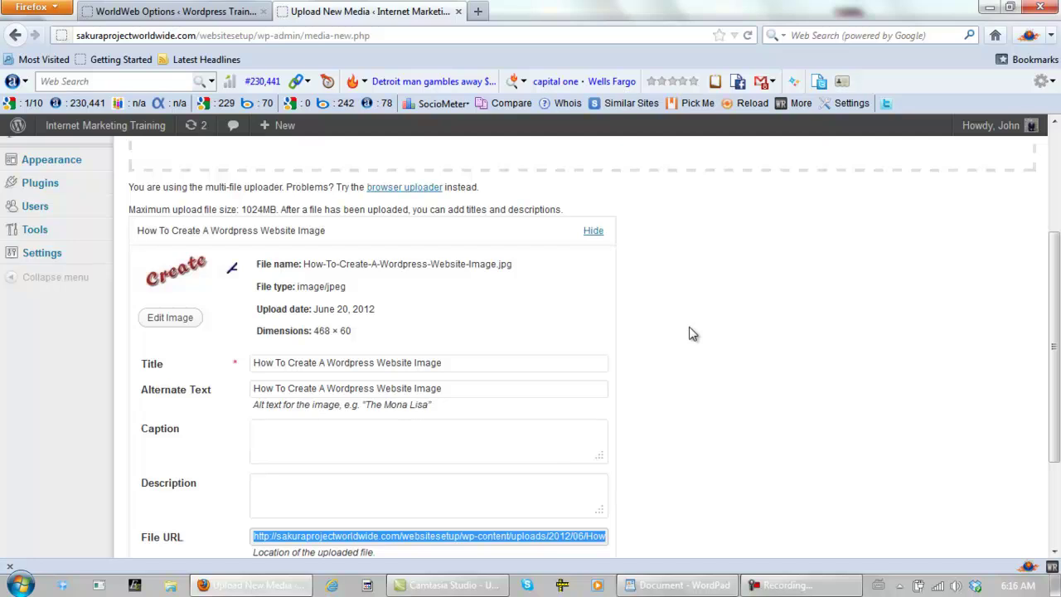
{"action": "scroll", "coordinate": [692, 333], "scroll_direction": "down", "scroll_amount": 3}
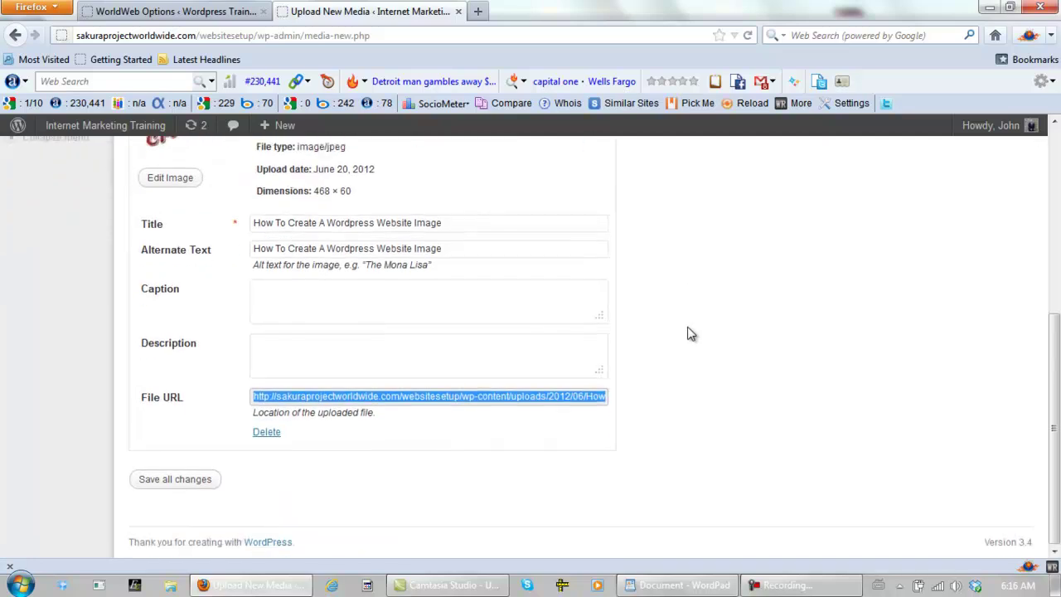
{"action": "left_click", "coordinate": [150, 481]}
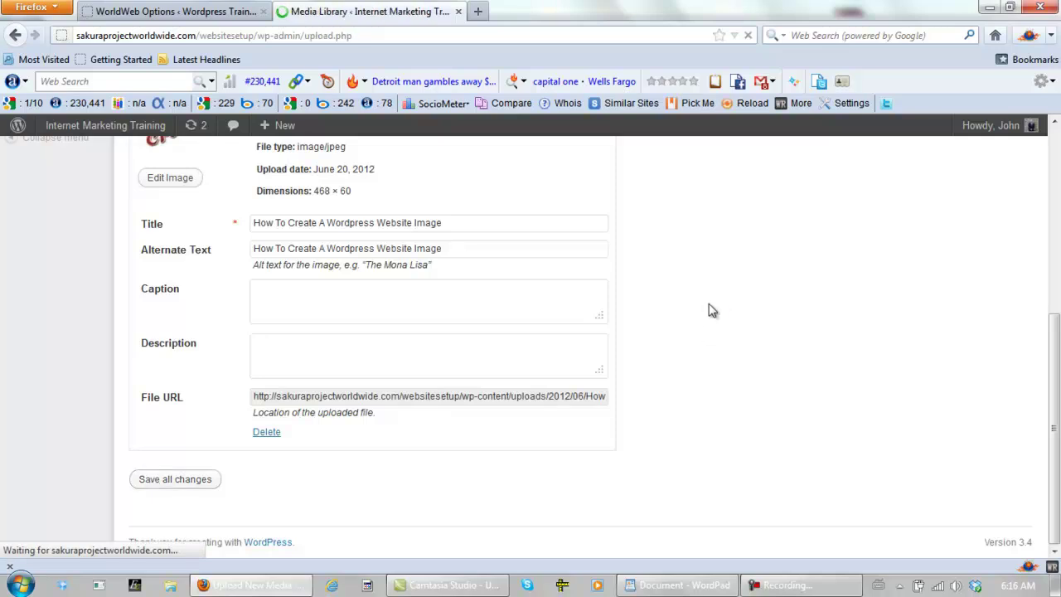
Open the Internet Marketing Training site's WorldWeb Options and replace the entire Header Banner code with the copied banner code
{"action": "mouse_move", "coordinate": [62, 342]}
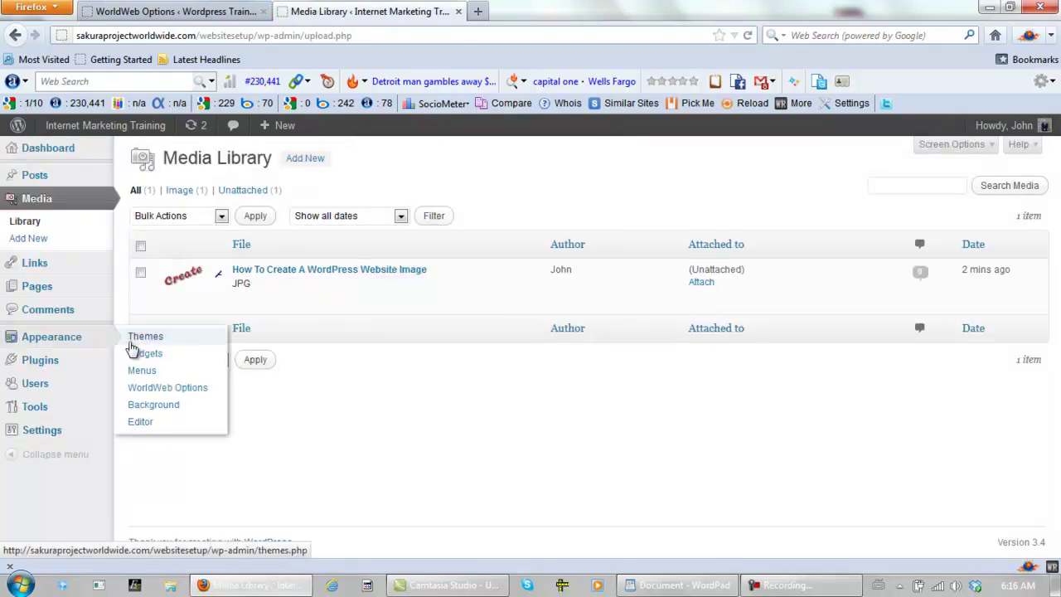
{"action": "left_click", "coordinate": [190, 391]}
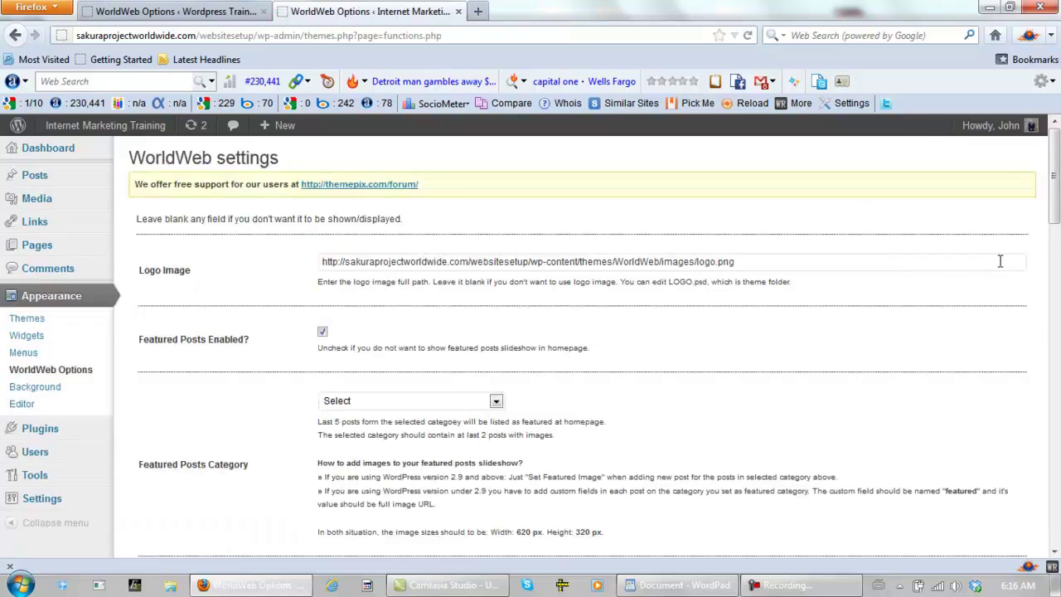
{"action": "scroll", "coordinate": [1057, 218], "scroll_direction": "down", "scroll_amount": 2}
{"action": "left_click_drag", "start_coordinate": [1057, 218], "coordinate": [1057, 291]}
{"action": "left_click", "coordinate": [882, 281]}
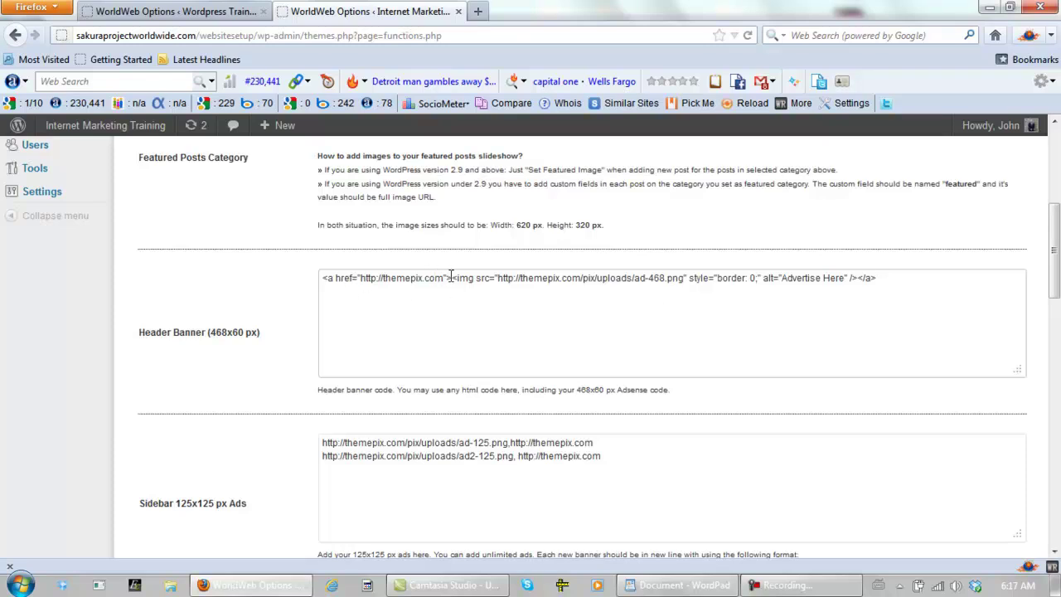
{"action": "left_click_drag", "start_coordinate": [451, 278], "coordinate": [320, 282]}
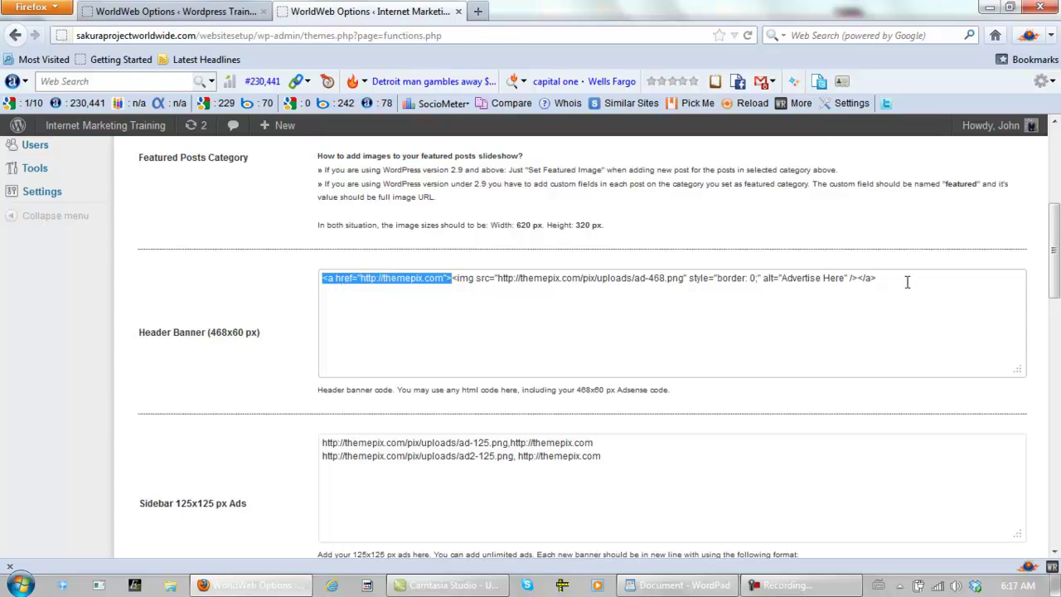
{"action": "left_click_drag", "start_coordinate": [906, 282], "coordinate": [297, 277]}
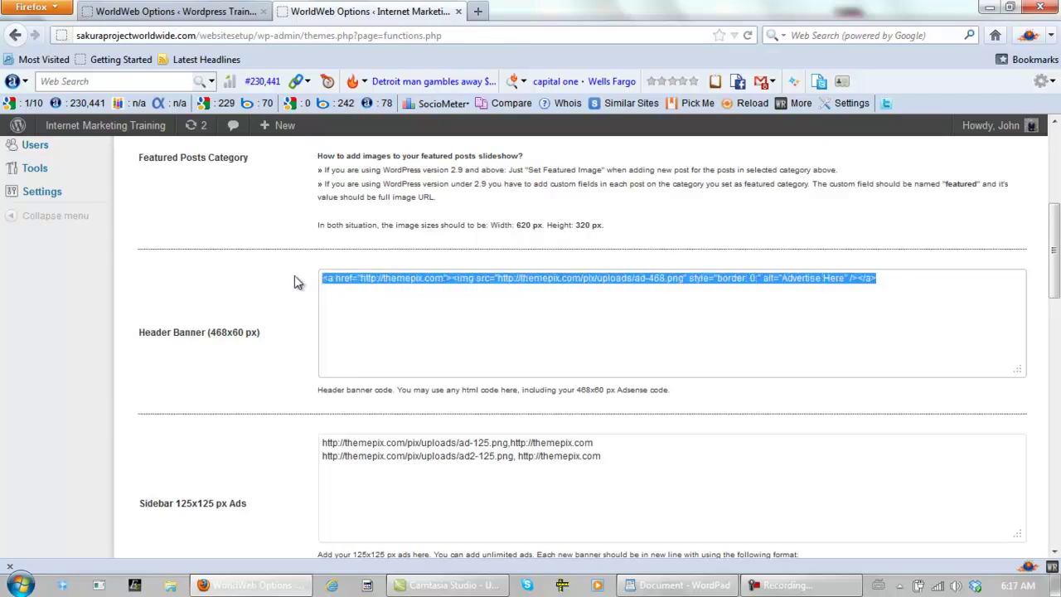
{"action": "key", "text": "ctrl+v"}
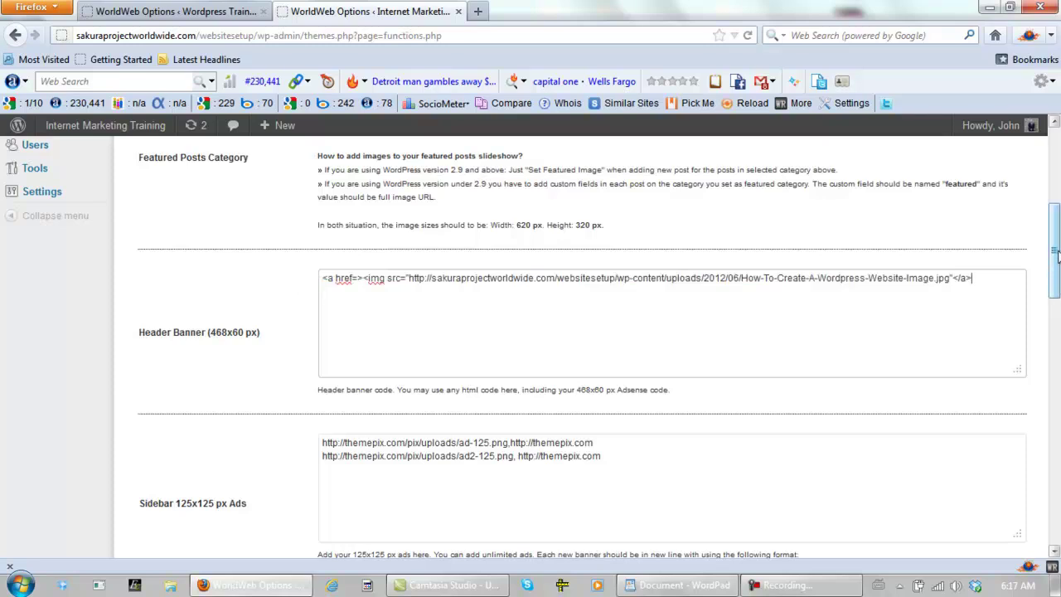
Save the changes to the WorldWeb settings of the Internet Marketing Training site
{"action": "left_click_drag", "start_coordinate": [1055, 253], "coordinate": [1054, 499]}
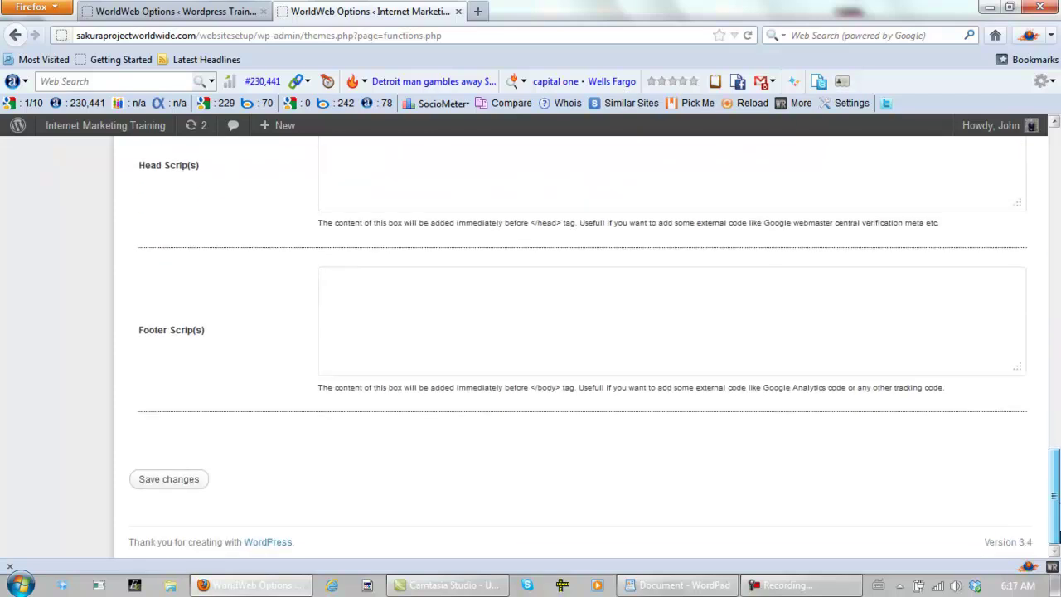
{"action": "left_click", "coordinate": [179, 481]}
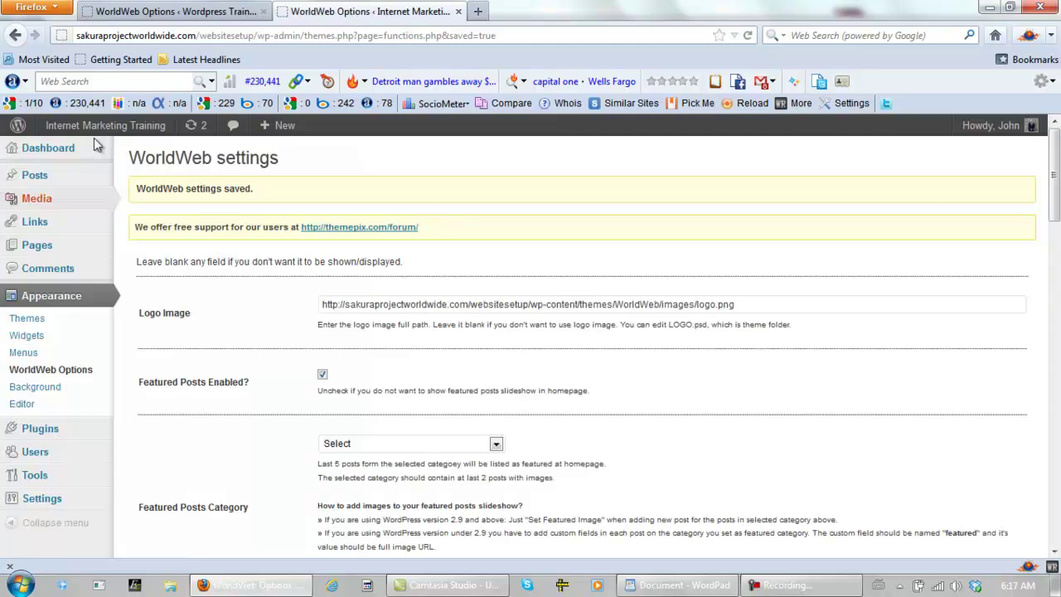
Open the Internet Marketing Training site in a new tab and examine its header banner and the 250x250 sidebar ad
{"action": "mouse_move", "coordinate": [76, 129]}
{"action": "right_click", "coordinate": [65, 158]}
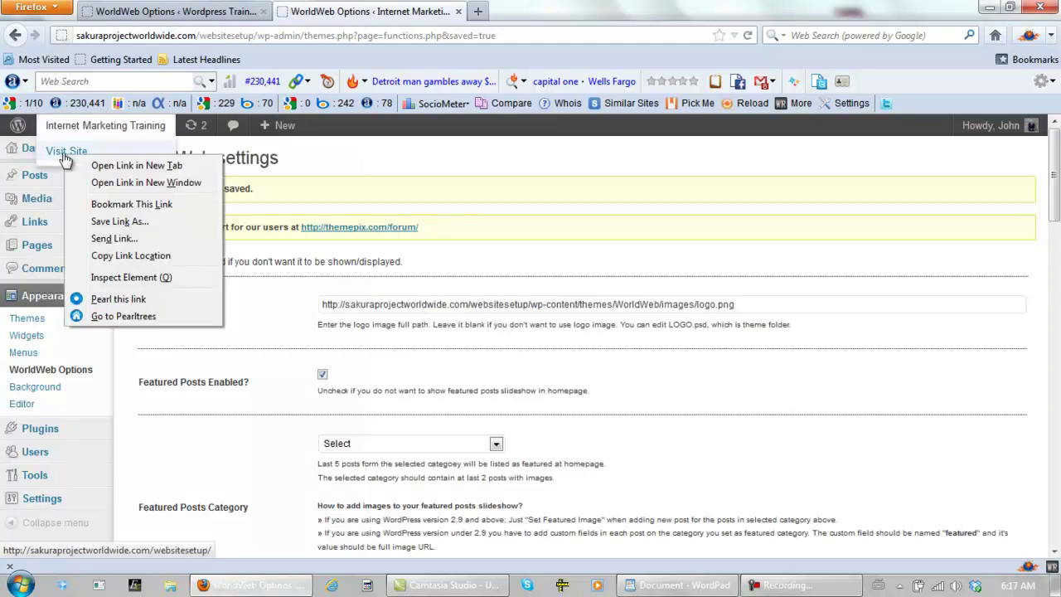
{"action": "left_click", "coordinate": [108, 165]}
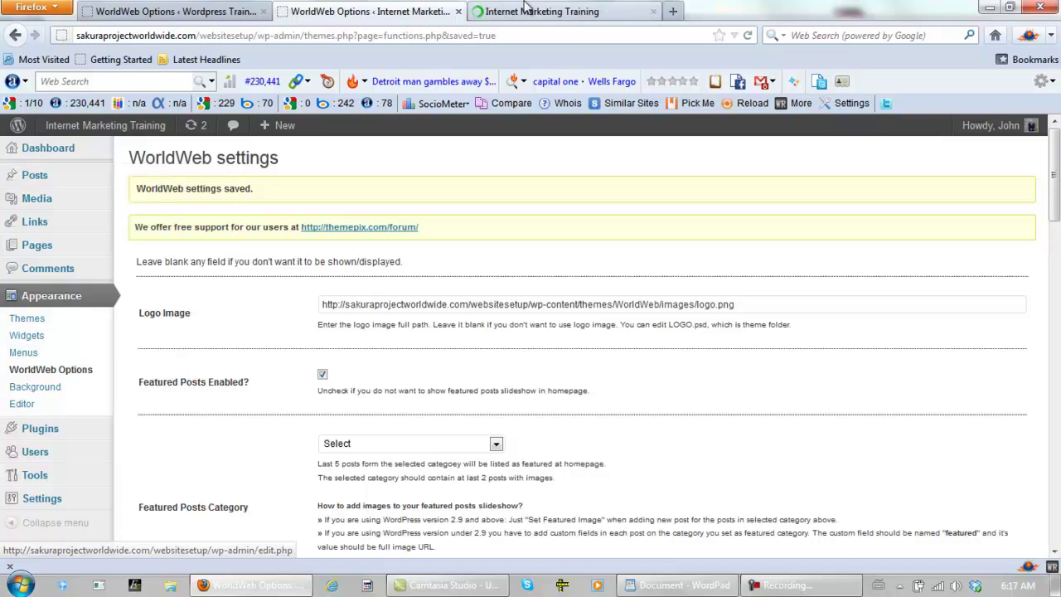
{"action": "left_click", "coordinate": [539, 12]}
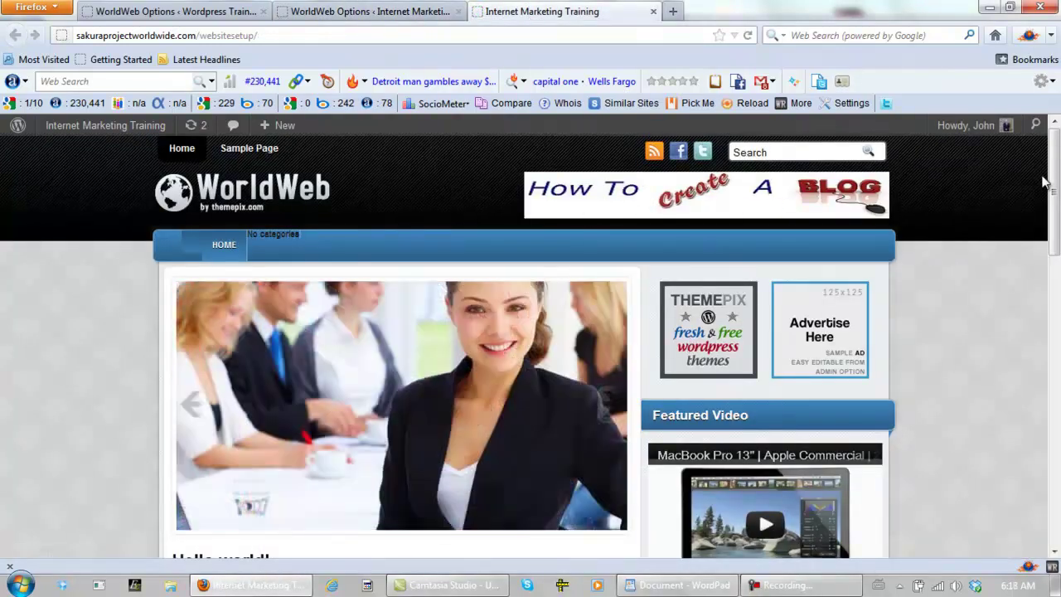
{"action": "left_click_drag", "start_coordinate": [1050, 178], "coordinate": [981, 451]}
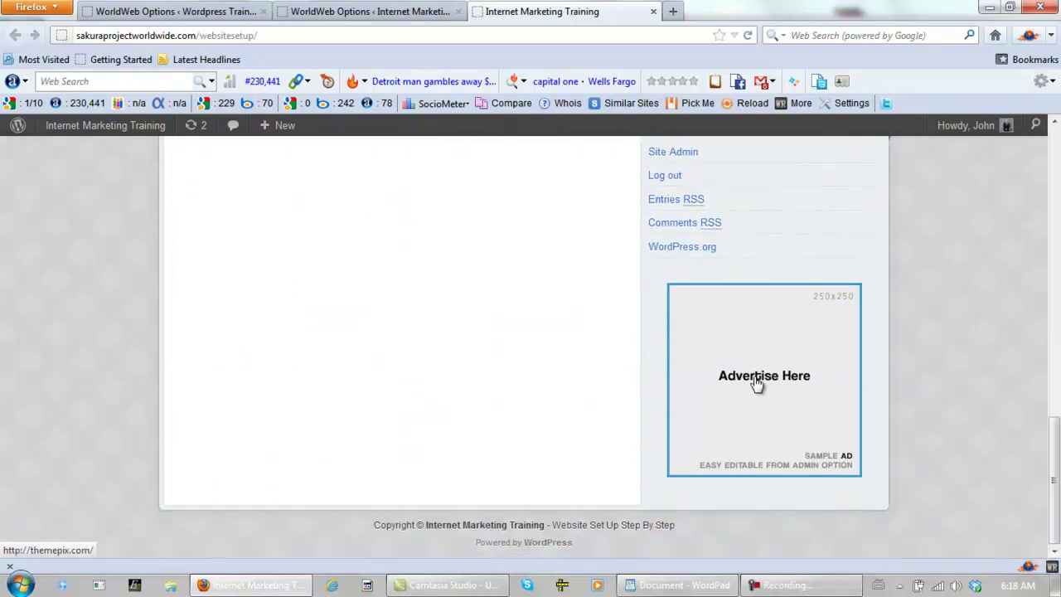
{"action": "scroll", "coordinate": [335, 340], "scroll_direction": "up", "scroll_amount": 8}
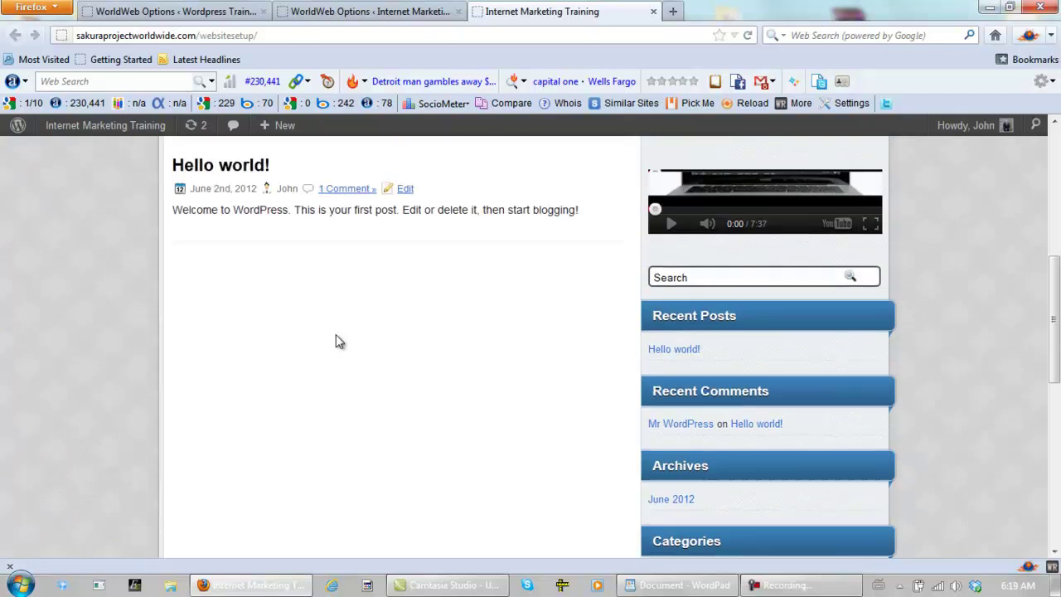
{"action": "scroll", "coordinate": [338, 342], "scroll_direction": "up", "scroll_amount": 4}
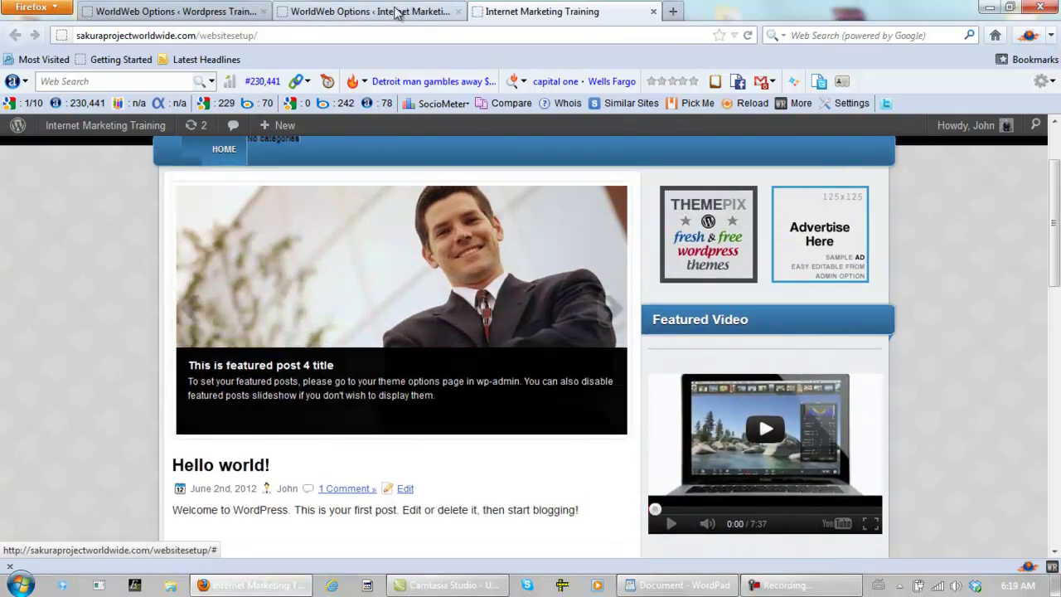
Return to the site's admin area and upload New SP Image 250 X 250.jpg as new media
{"action": "left_click", "coordinate": [395, 12]}
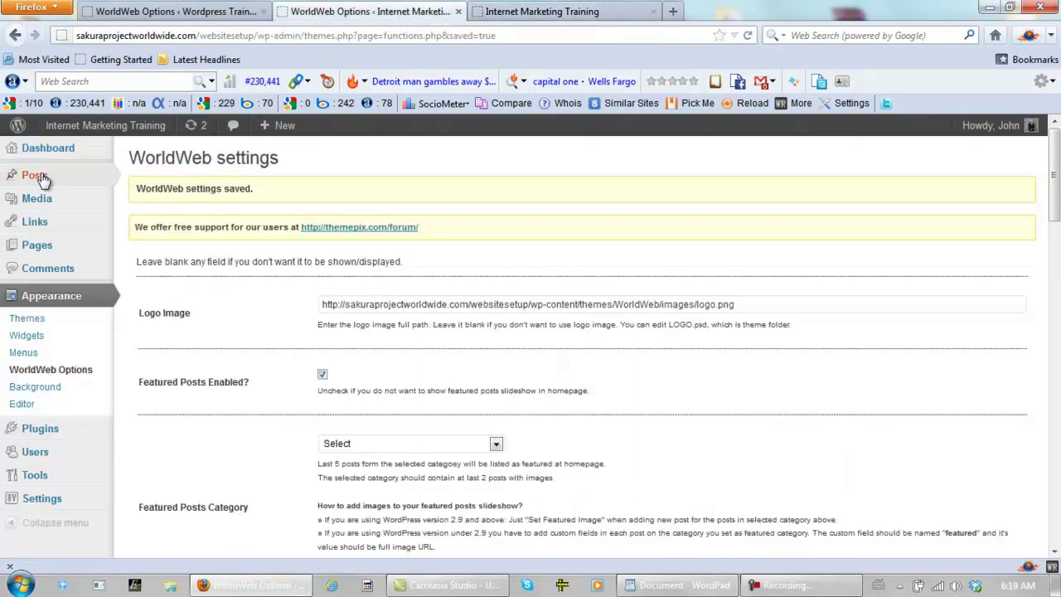
{"action": "mouse_move", "coordinate": [36, 199]}
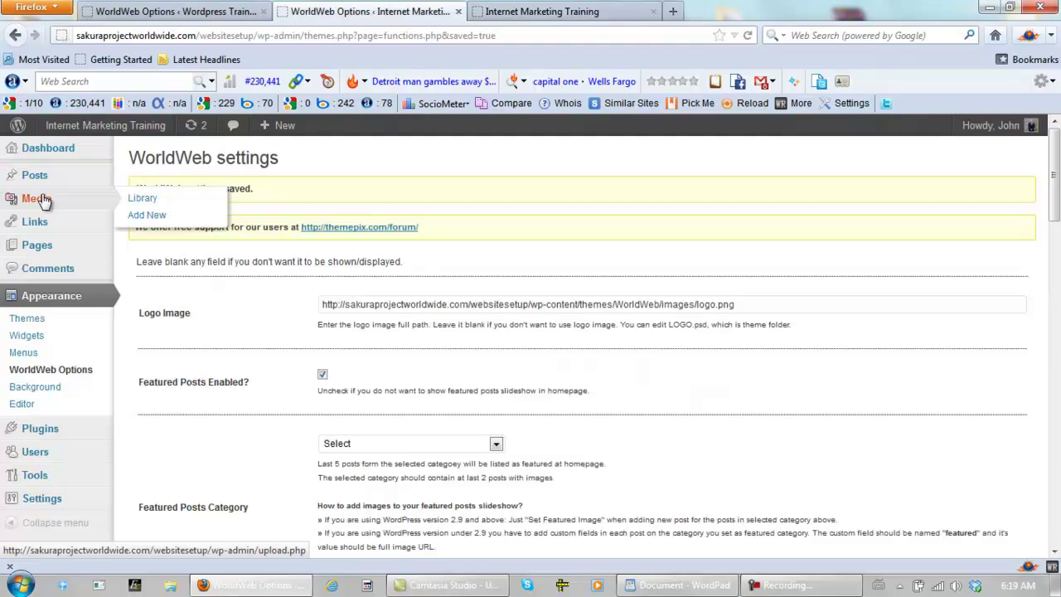
{"action": "left_click", "coordinate": [152, 217]}
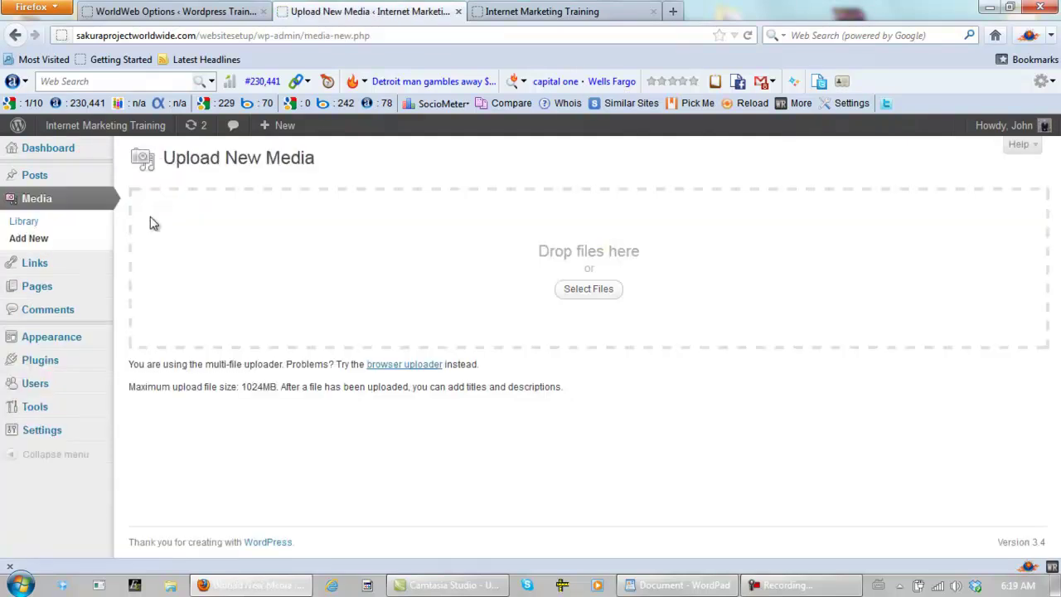
{"action": "left_click", "coordinate": [580, 296]}
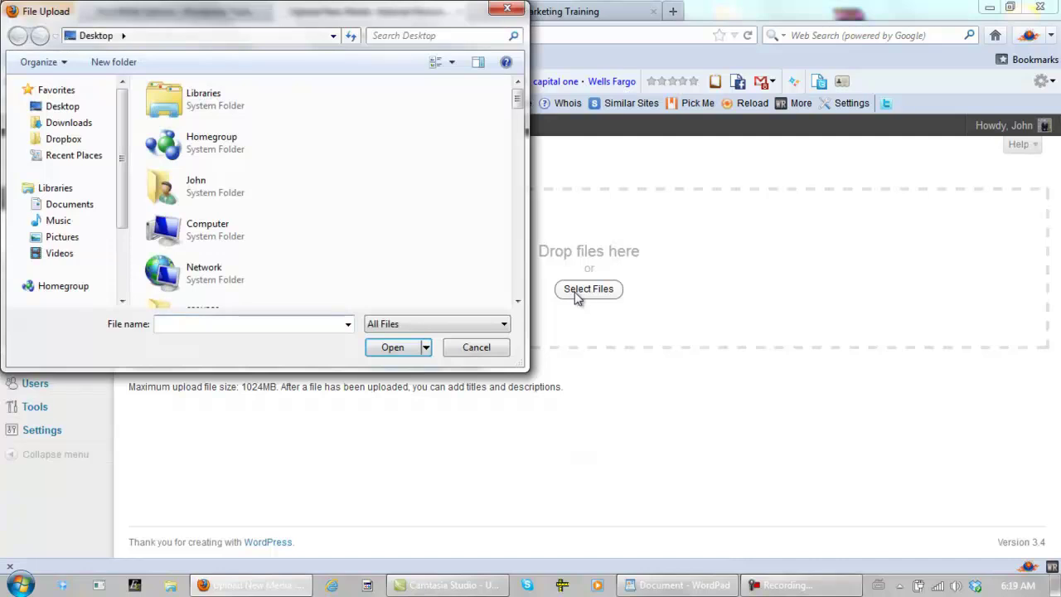
{"action": "type", "text": "New SP Image 250 X 250"}
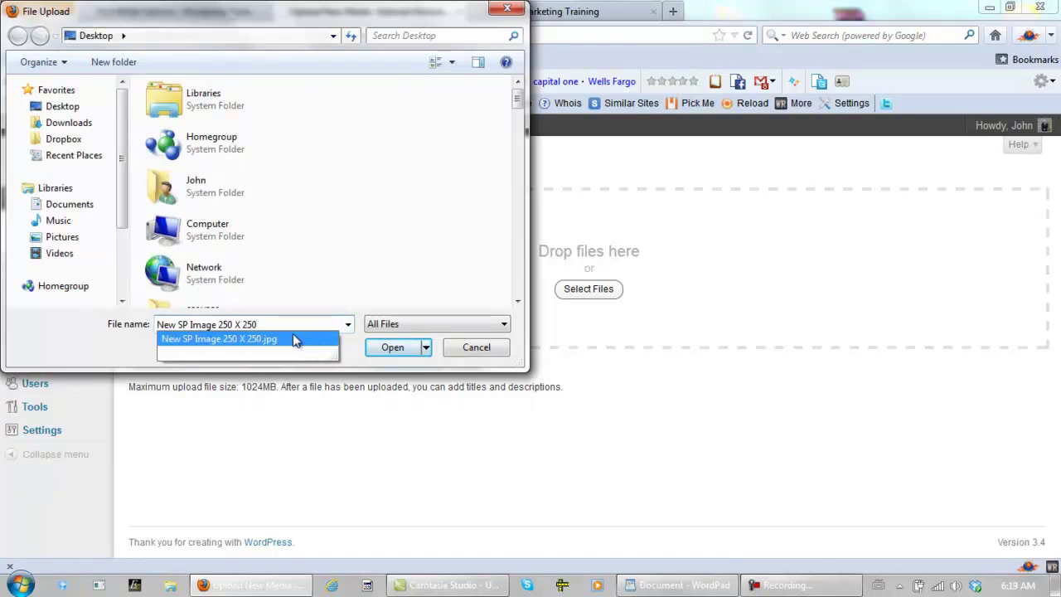
{"action": "left_click", "coordinate": [249, 339]}
{"action": "left_click", "coordinate": [381, 348]}
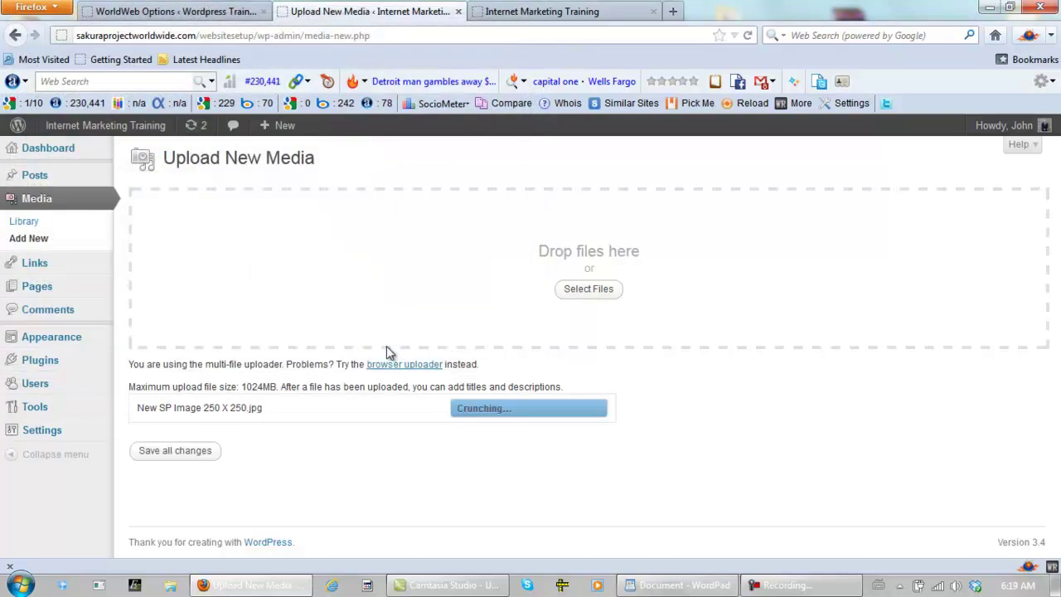
Copy the uploaded image's title, New SP Image 250 X 250, into its Alternate Text
{"action": "scroll", "coordinate": [390, 314], "scroll_direction": "down", "scroll_amount": 2}
{"action": "scroll", "coordinate": [390, 315], "scroll_direction": "down", "scroll_amount": 5}
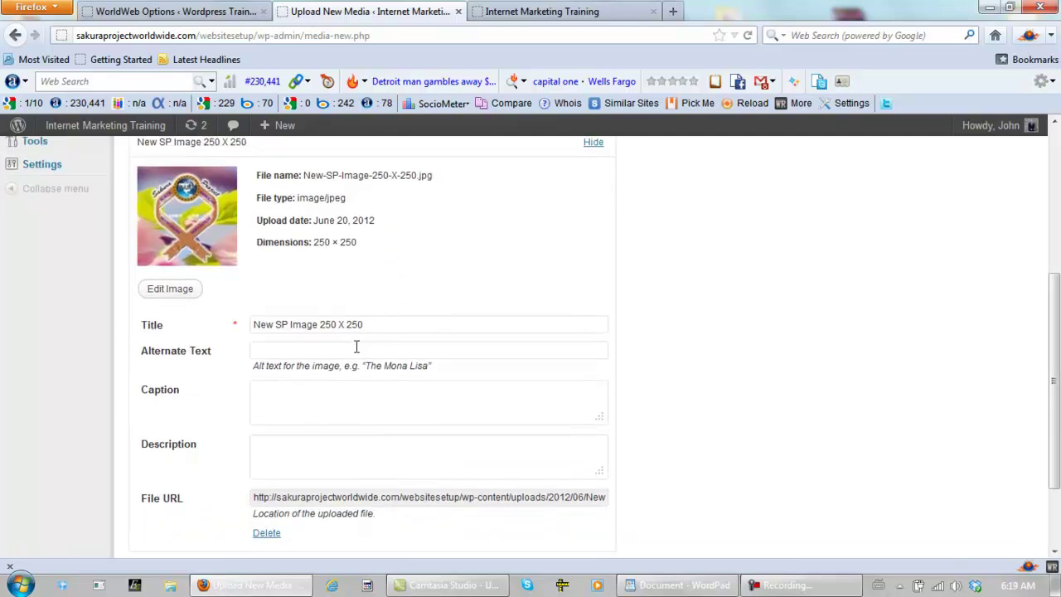
{"action": "left_click_drag", "start_coordinate": [365, 326], "coordinate": [241, 322]}
{"action": "key", "text": "ctrl+c"}
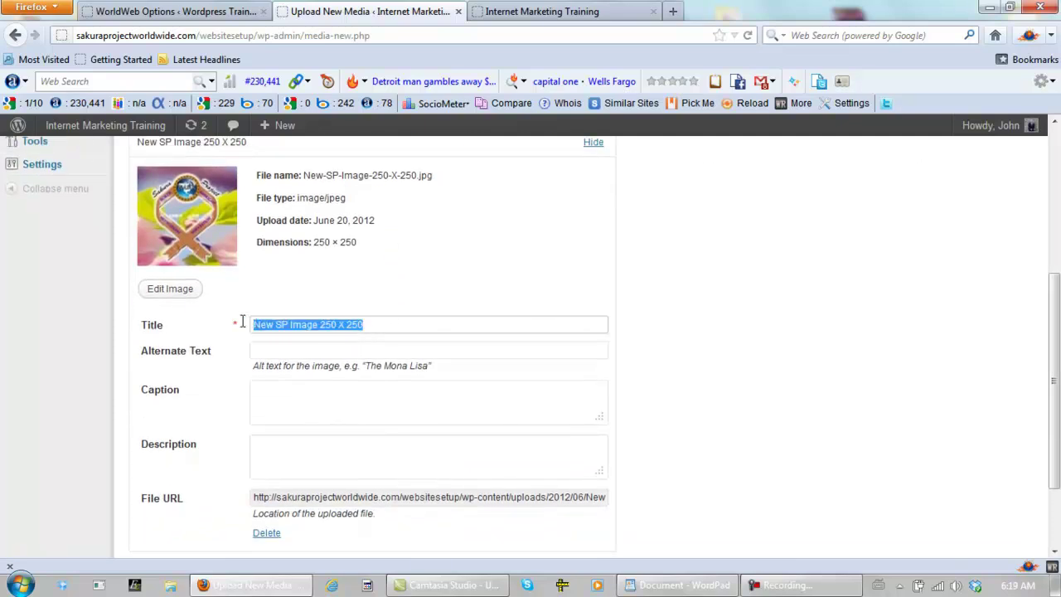
{"action": "left_click", "coordinate": [290, 351]}
{"action": "key", "text": "ctrl+v"}
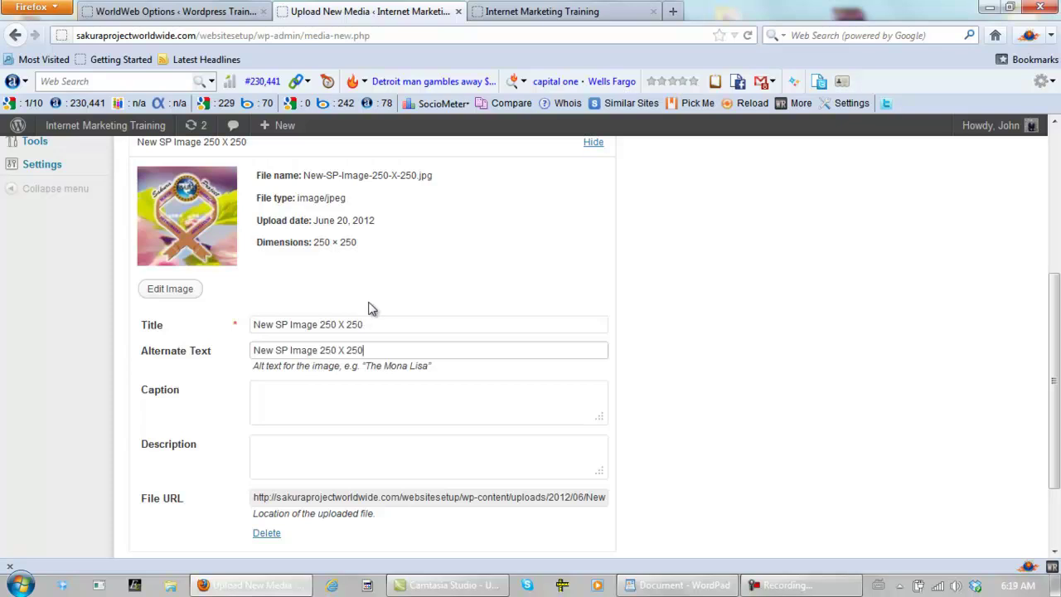
Copy the uploaded image's complete File URL and save all changes to the media item
{"action": "scroll", "coordinate": [371, 309], "scroll_direction": "down", "scroll_amount": 2}
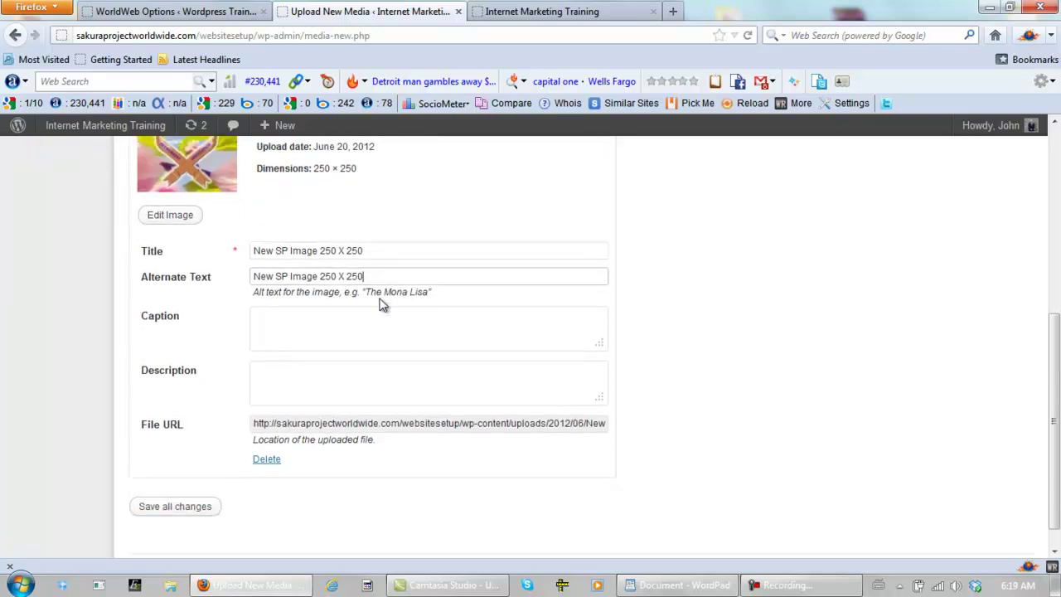
{"action": "right_click", "coordinate": [395, 408]}
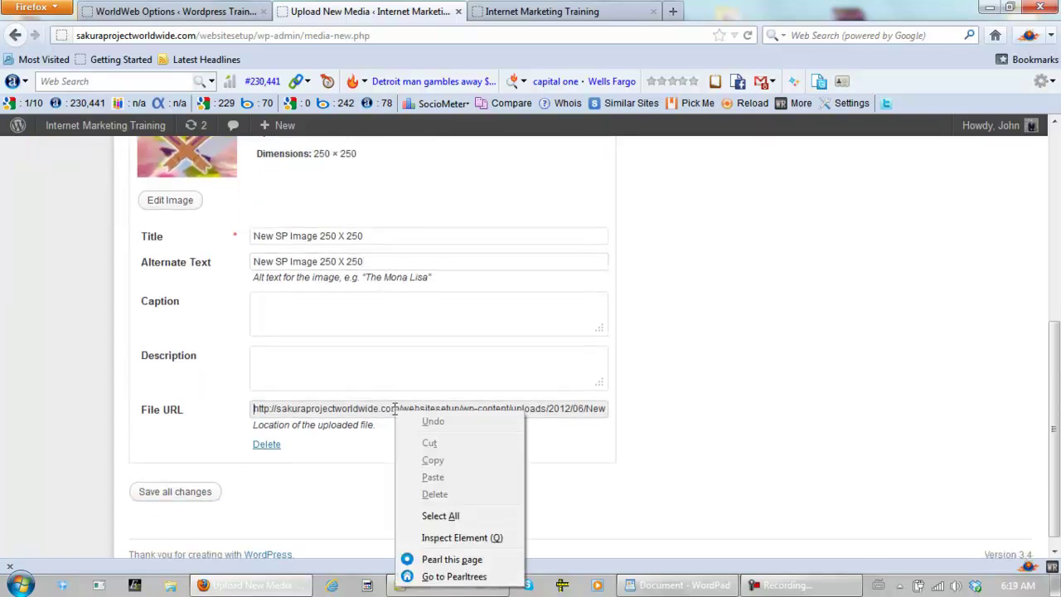
{"action": "left_click", "coordinate": [452, 512]}
{"action": "right_click", "coordinate": [441, 411]}
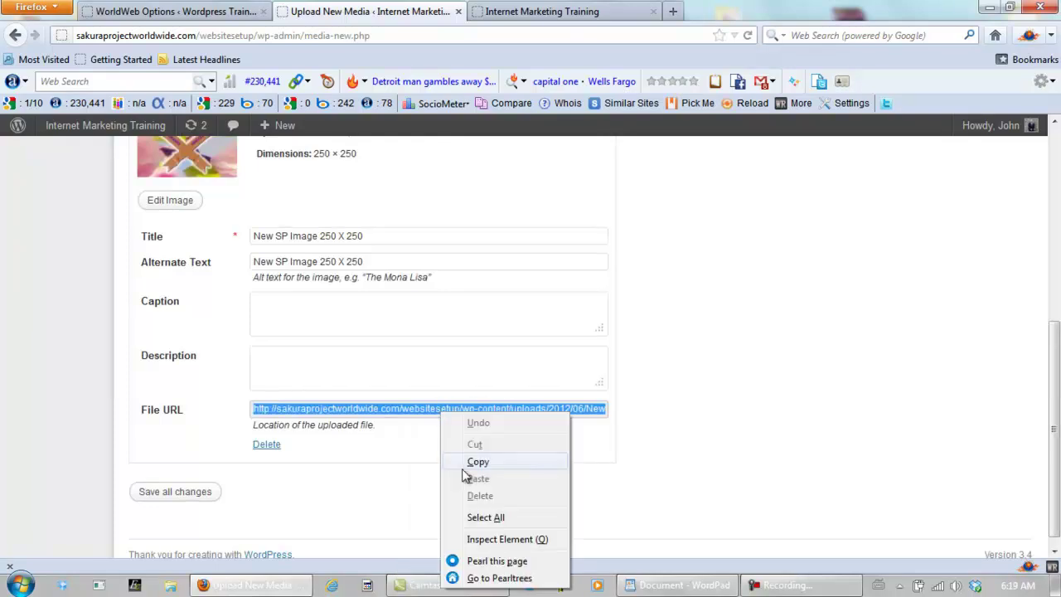
{"action": "left_click", "coordinate": [478, 462]}
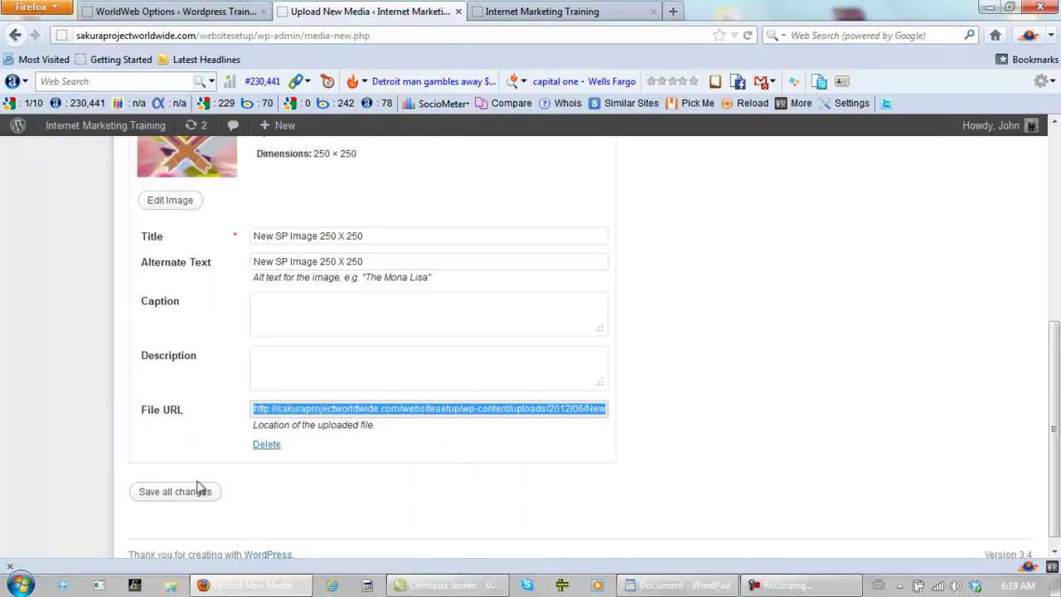
{"action": "left_click", "coordinate": [175, 495]}
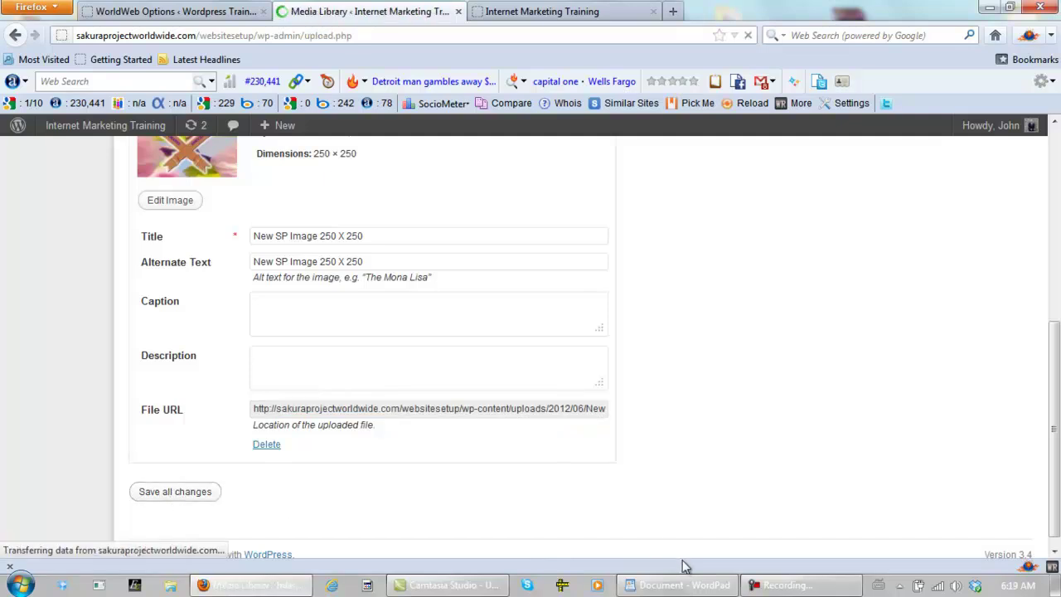
Switch to WordPad, paste the image URL between the src quotation marks, and copy the completed banner code
{"action": "left_click", "coordinate": [673, 585]}
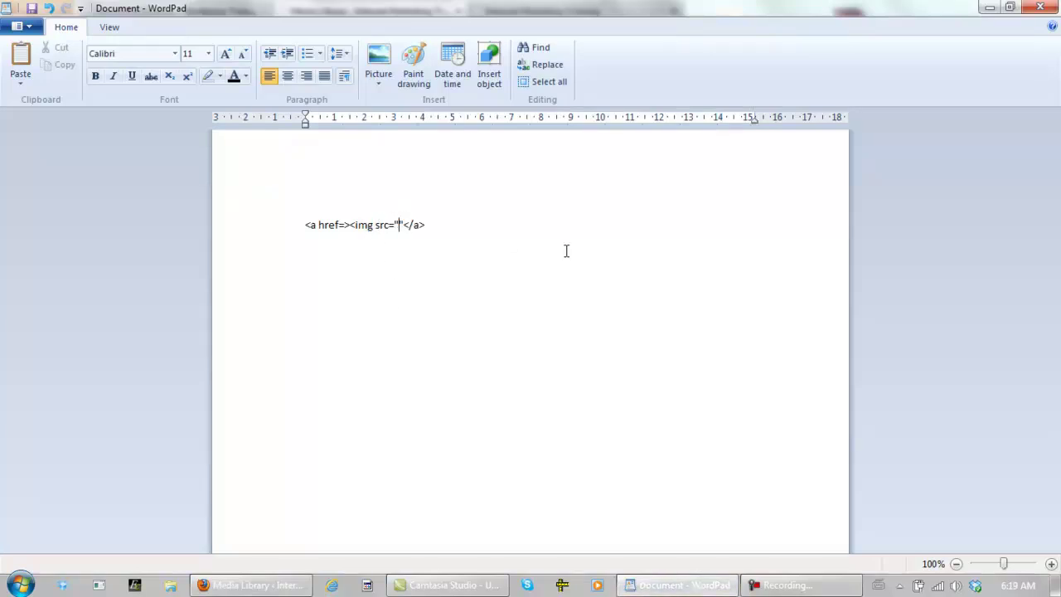
{"action": "key", "text": "ctrl+v"}
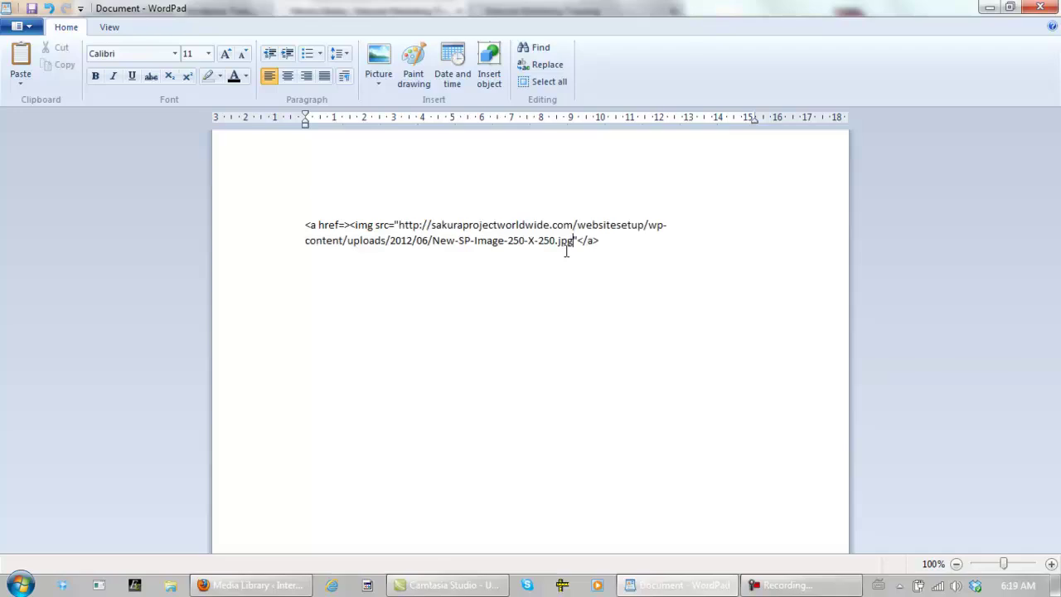
{"action": "left_click_drag", "start_coordinate": [285, 231], "coordinate": [284, 248]}
{"action": "right_click", "coordinate": [296, 237]}
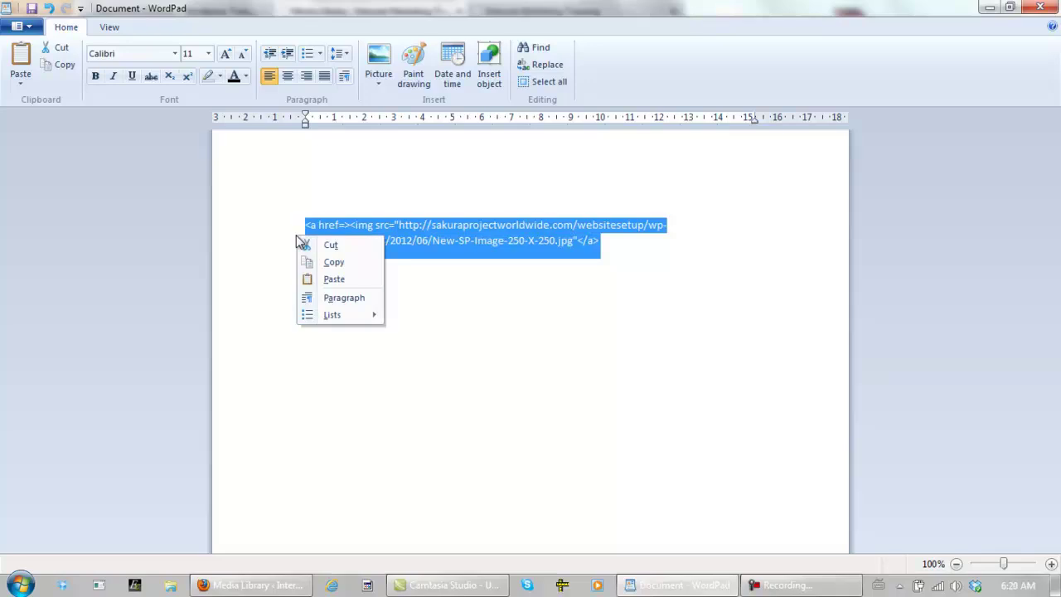
{"action": "left_click", "coordinate": [328, 261]}
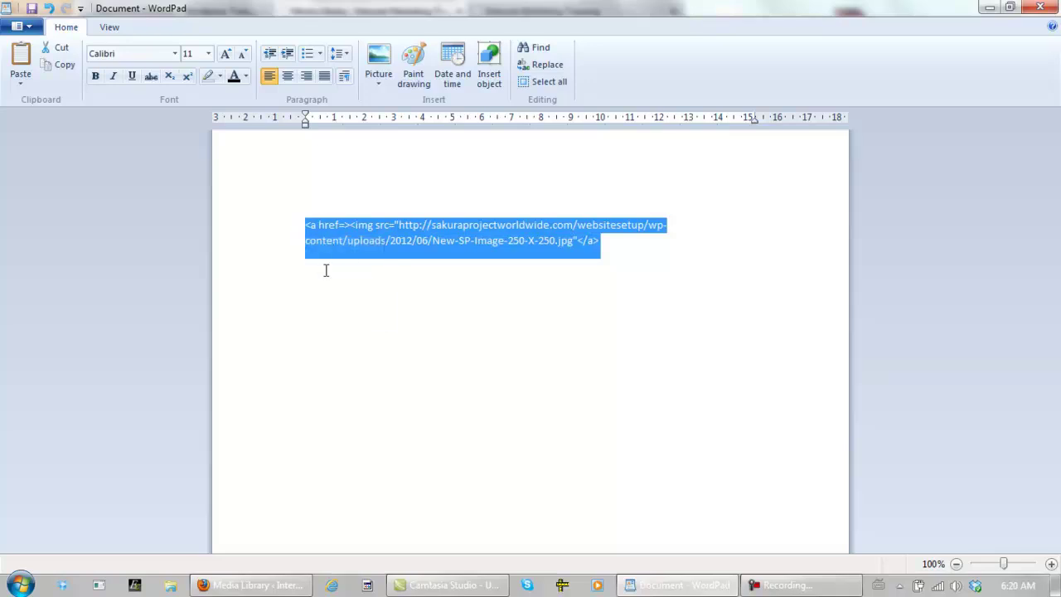
Switch to Firefox, open the WorldWeb theme options, and highlight the existing Header Banner code
{"action": "left_click", "coordinate": [252, 586]}
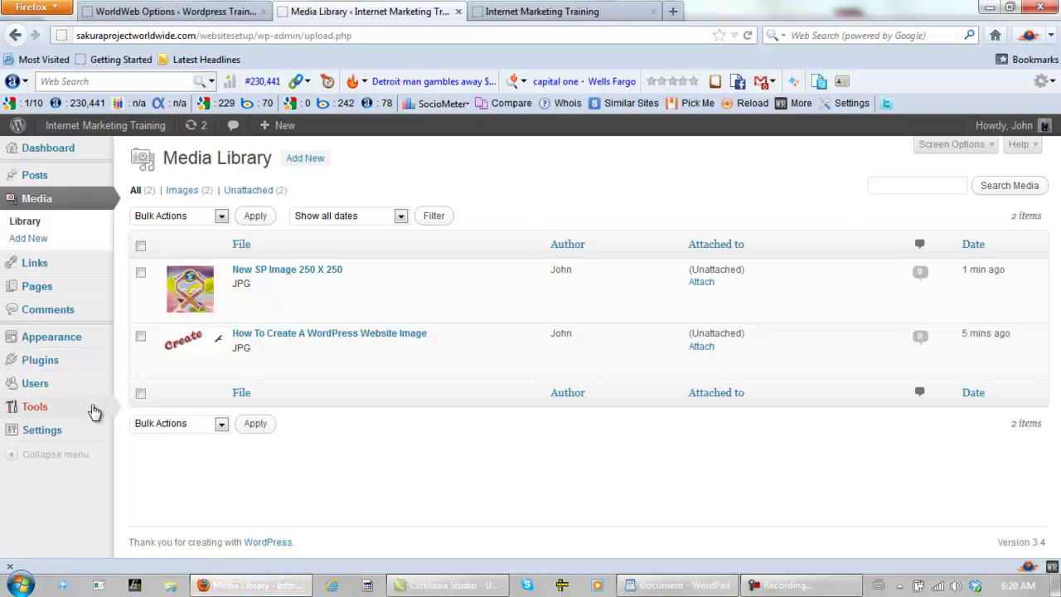
{"action": "mouse_move", "coordinate": [94, 411]}
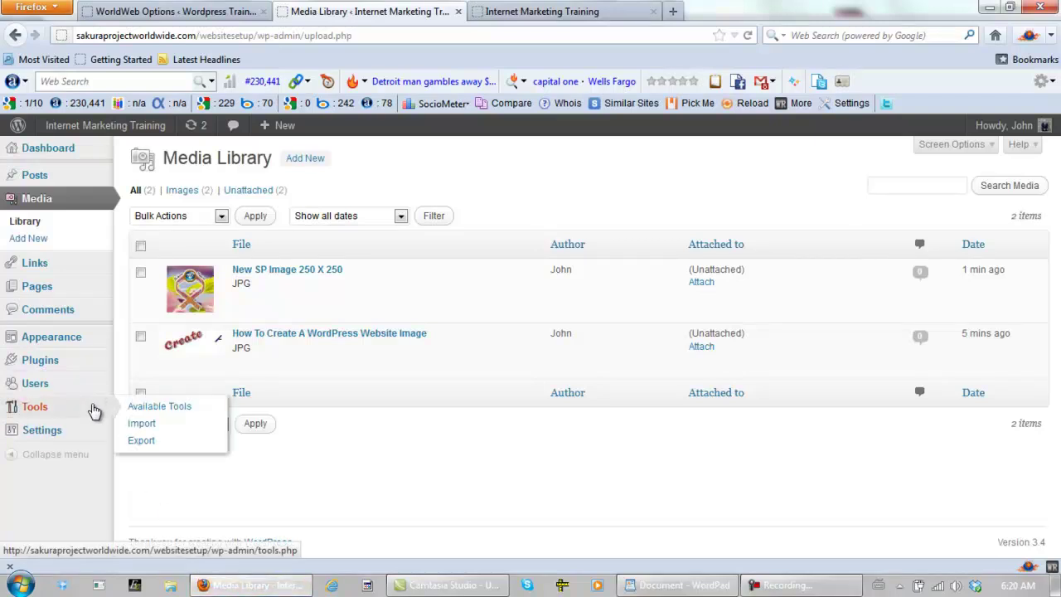
{"action": "mouse_move", "coordinate": [73, 339]}
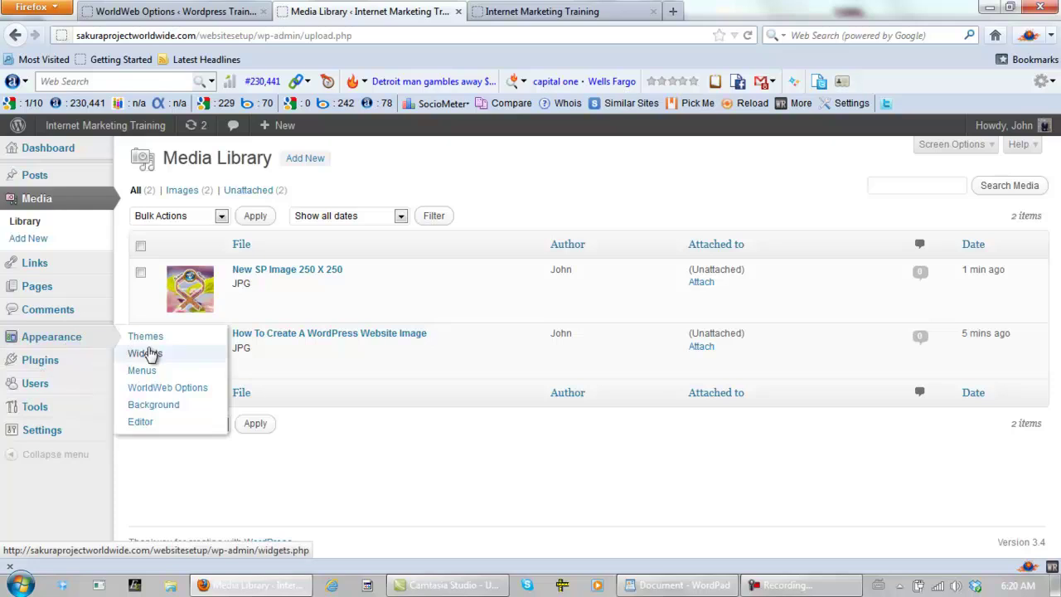
{"action": "left_click", "coordinate": [199, 391]}
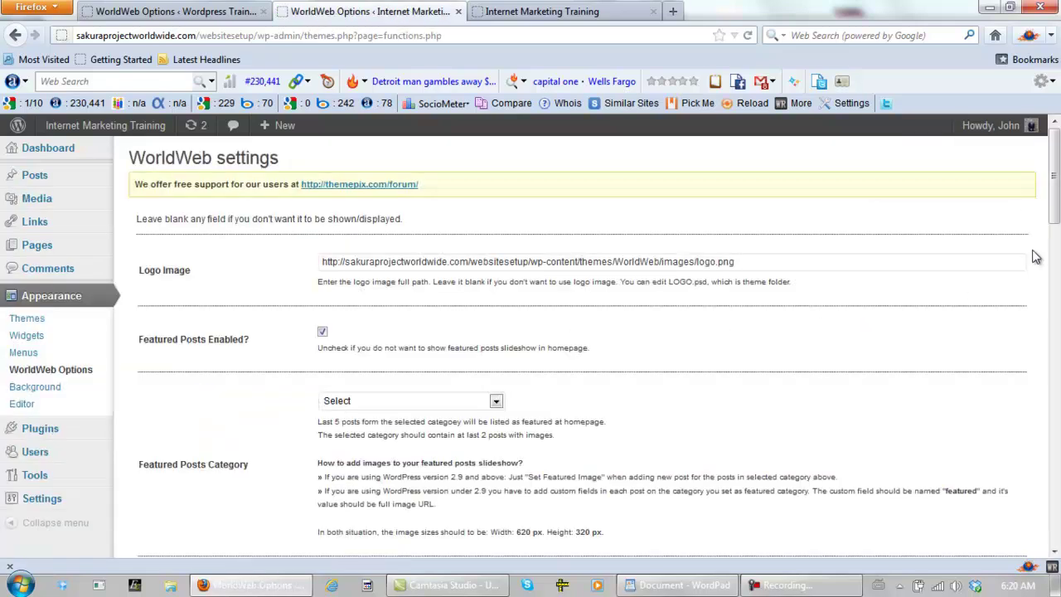
{"action": "left_click_drag", "start_coordinate": [1050, 217], "coordinate": [1056, 291]}
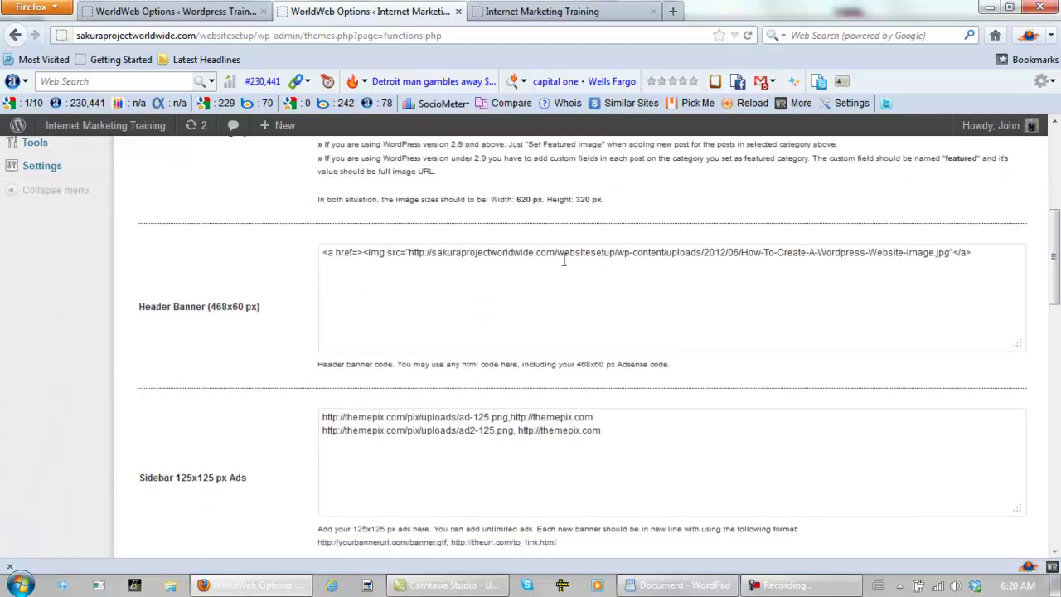
{"action": "left_click_drag", "start_coordinate": [981, 252], "coordinate": [313, 258]}
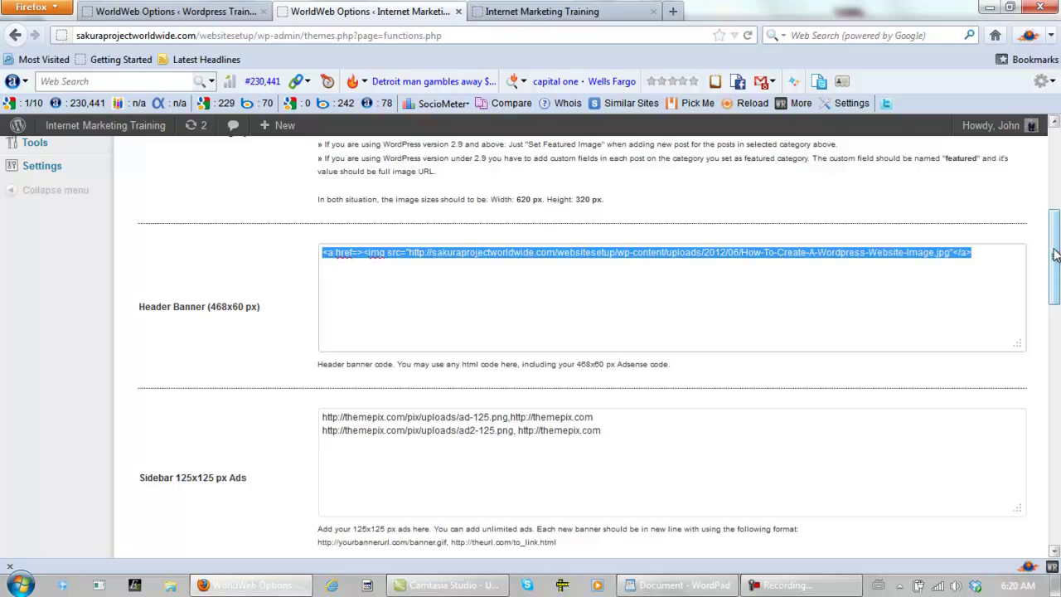
Replace the Sidebar 1 Bottom Banner code with the copied New-SP-Image-250-X-250.jpg banner code and save the theme options
{"action": "left_click_drag", "start_coordinate": [1056, 255], "coordinate": [1030, 397]}
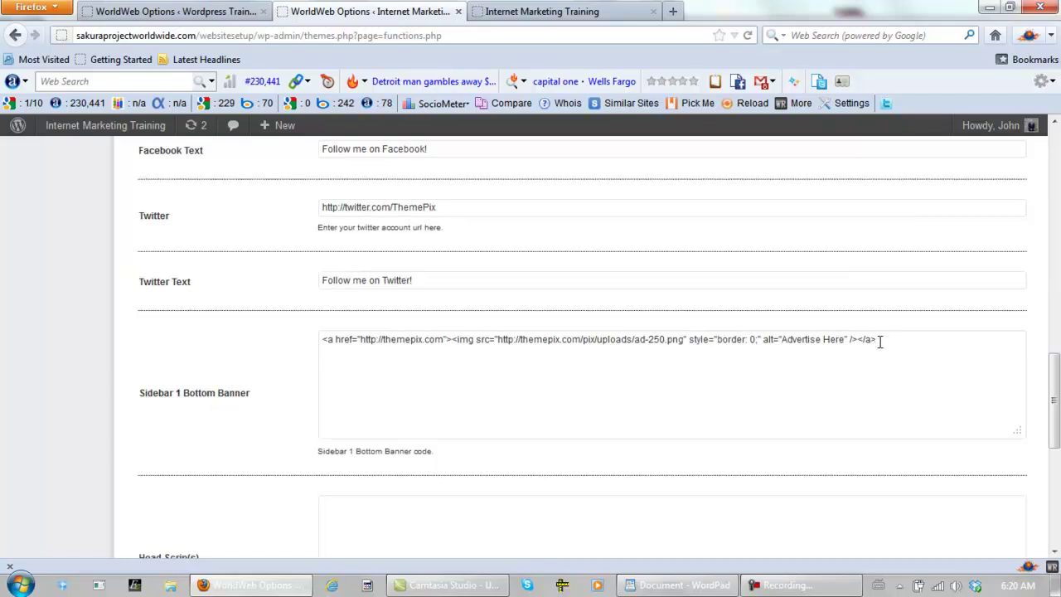
{"action": "left_click_drag", "start_coordinate": [884, 340], "coordinate": [329, 346]}
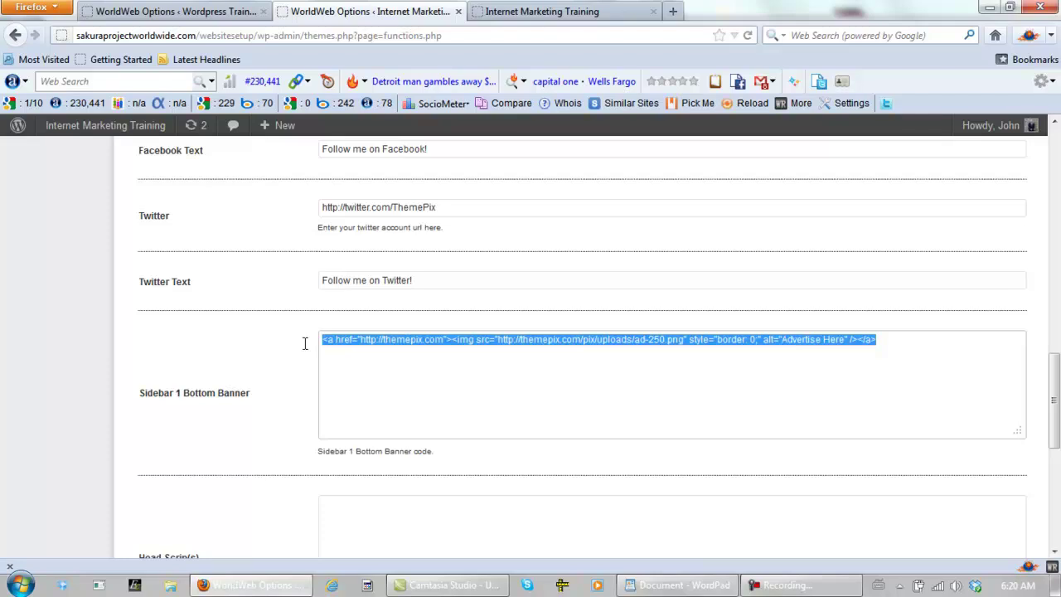
{"action": "key", "text": "BackSpace"}
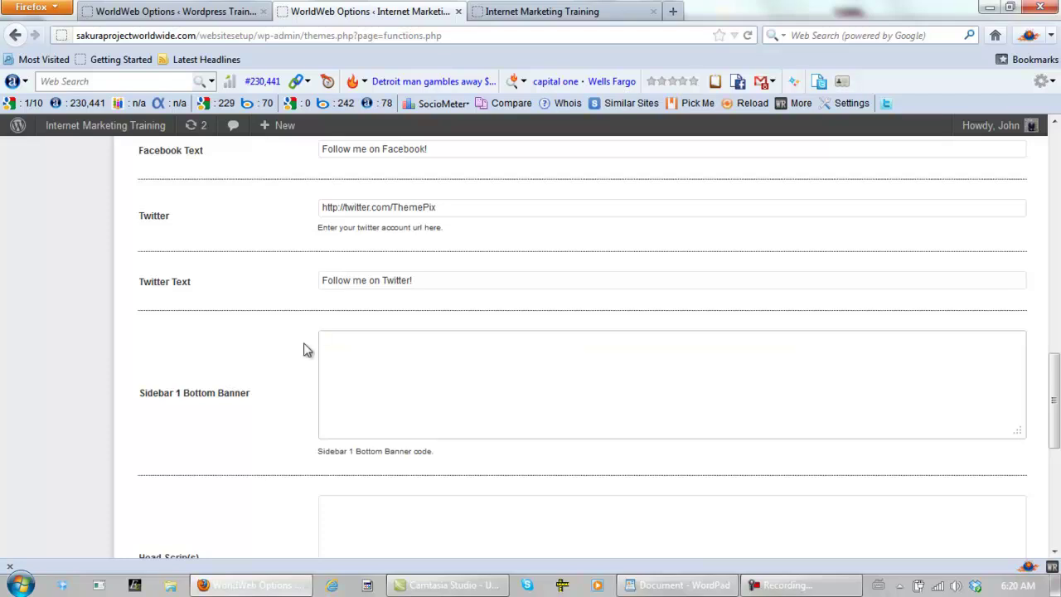
{"action": "right_click", "coordinate": [379, 353]}
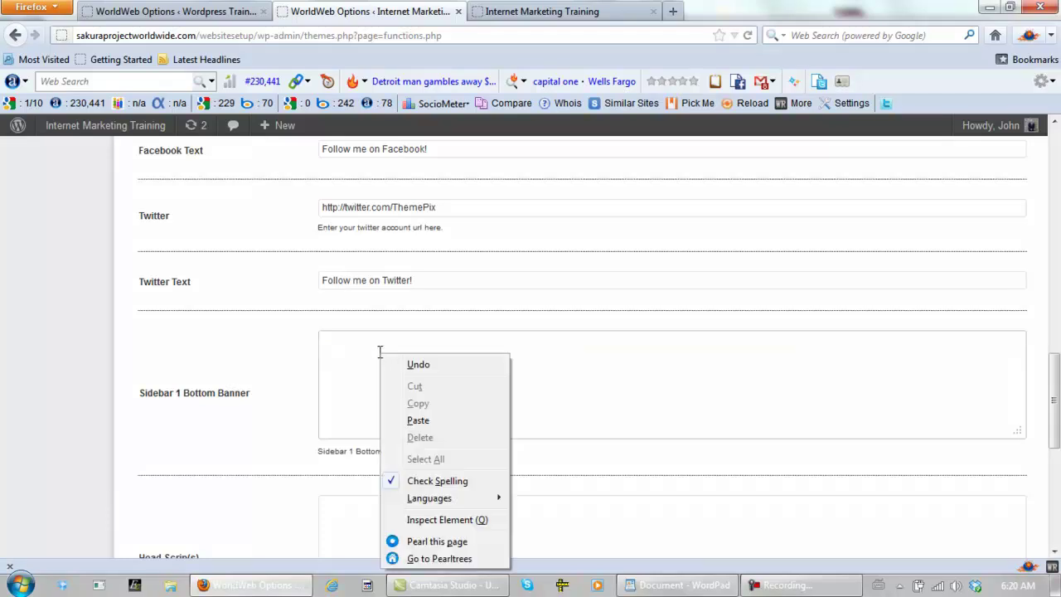
{"action": "left_click", "coordinate": [425, 420]}
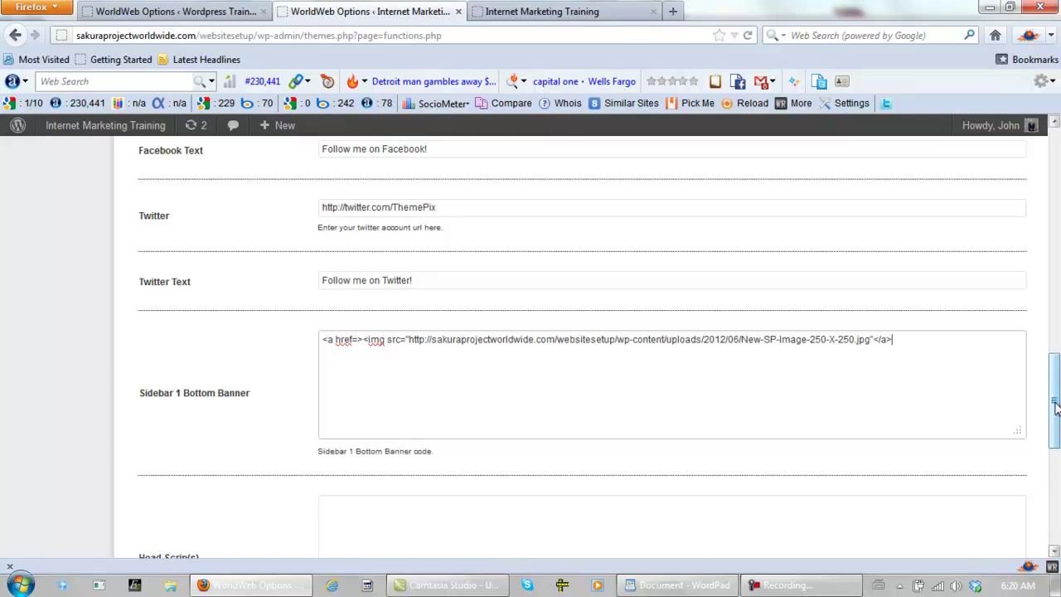
{"action": "left_click_drag", "start_coordinate": [1056, 406], "coordinate": [1055, 518]}
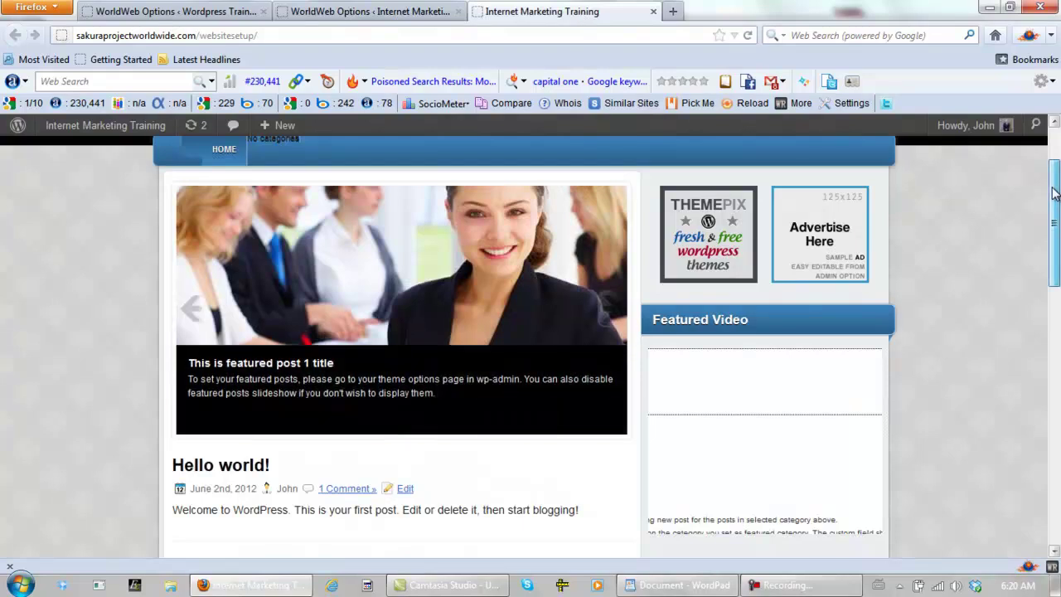
Reload the live site's home page and check the header banner and the banner at the bottom of the sidebar
{"action": "left_click_drag", "start_coordinate": [1055, 192], "coordinate": [1012, 424]}
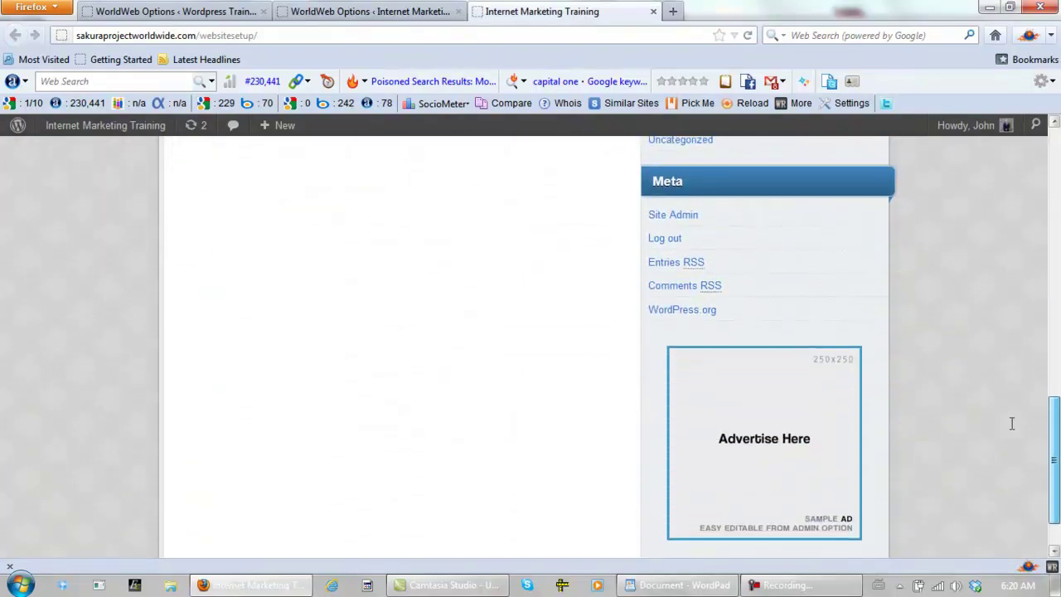
{"action": "left_click", "coordinate": [749, 38]}
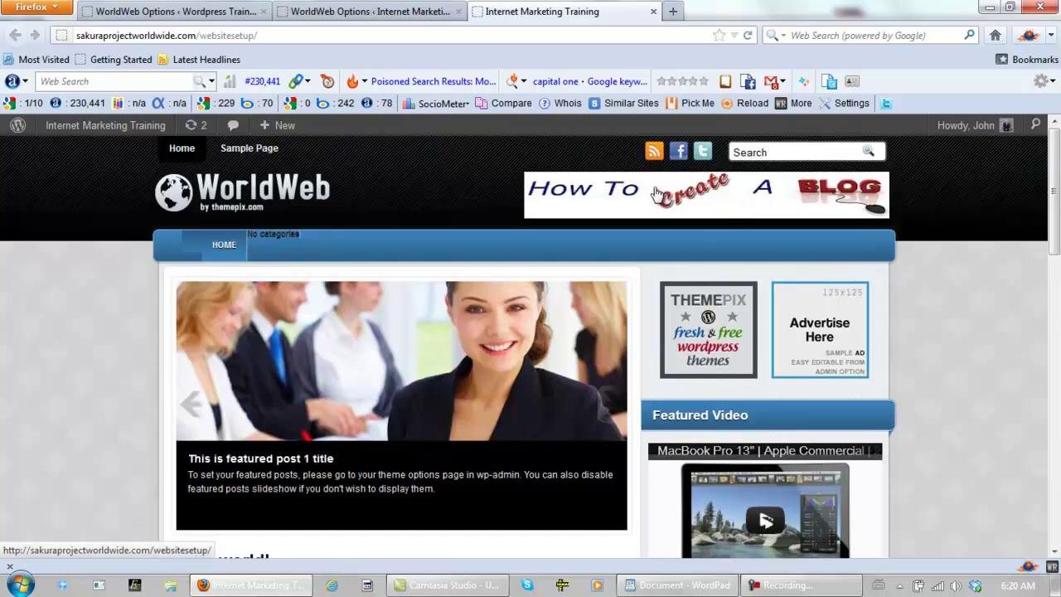
{"action": "left_click_drag", "start_coordinate": [1055, 207], "coordinate": [1028, 547]}
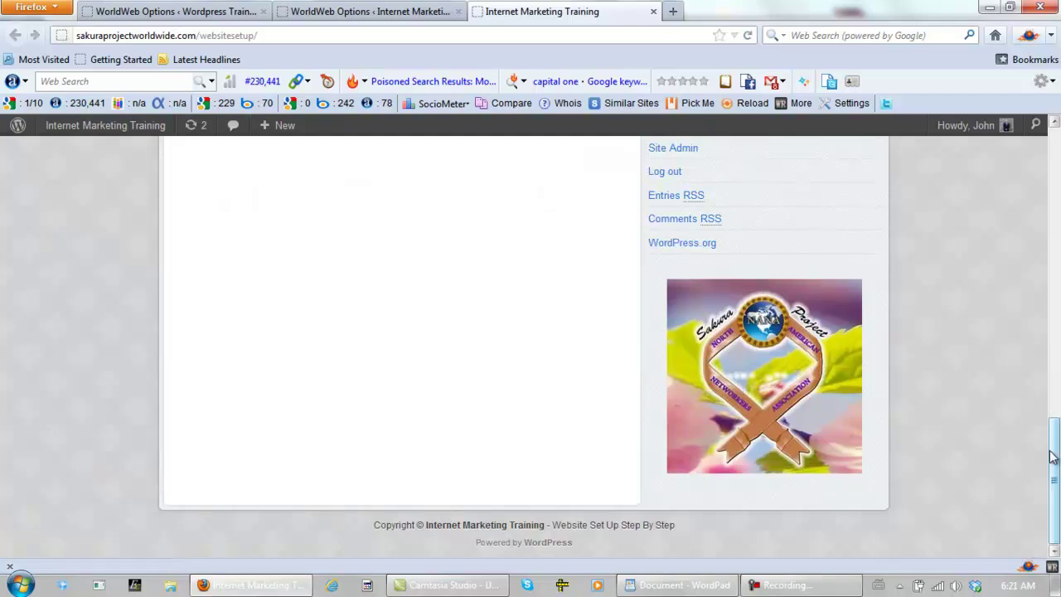
{"action": "left_click_drag", "start_coordinate": [1054, 466], "coordinate": [1055, 170]}
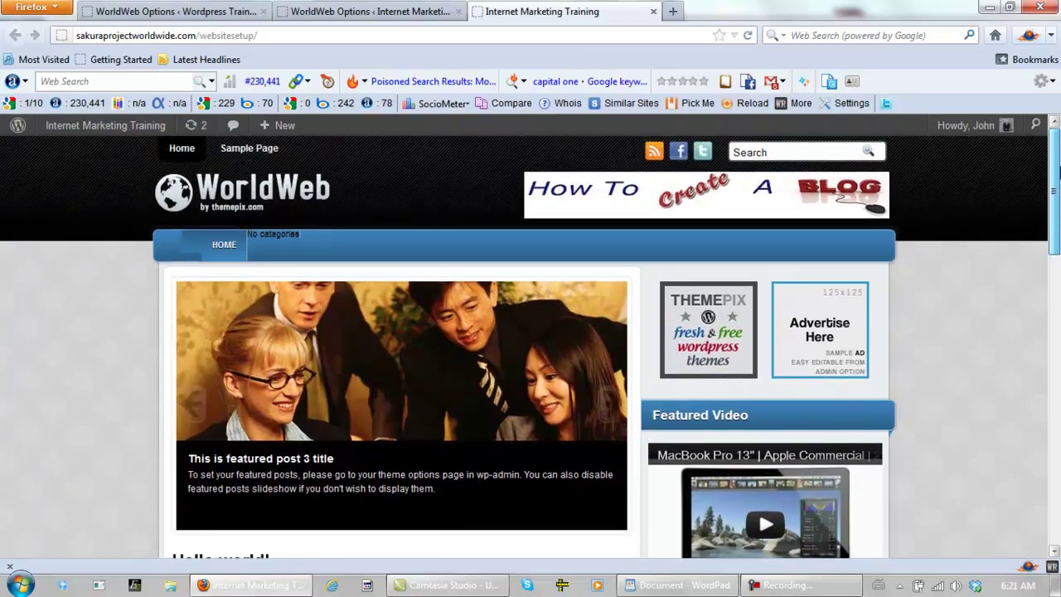